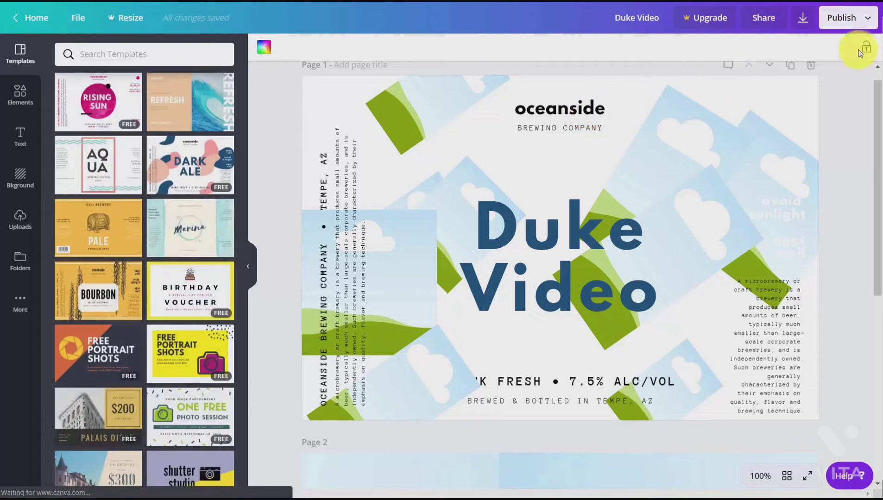
Step: Open the publishing options for the Duke Video design and look through the available destinations
left_click(869, 19)
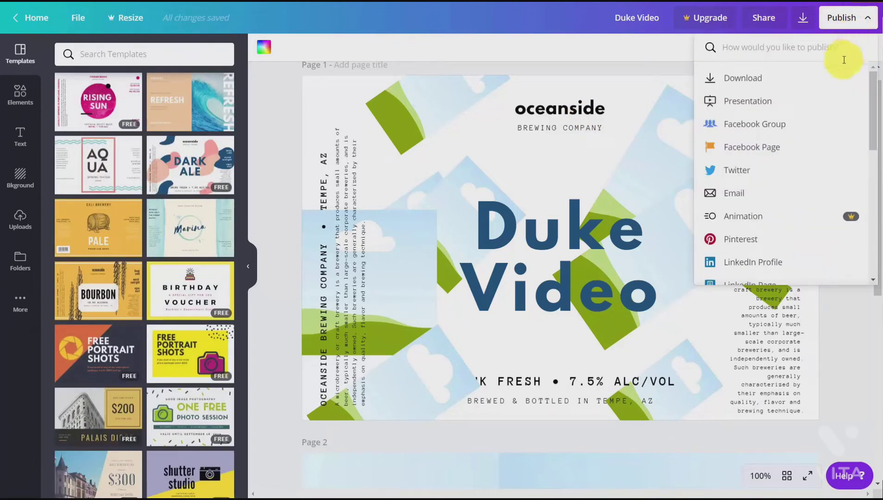
scroll(835, 95, "down", 6)
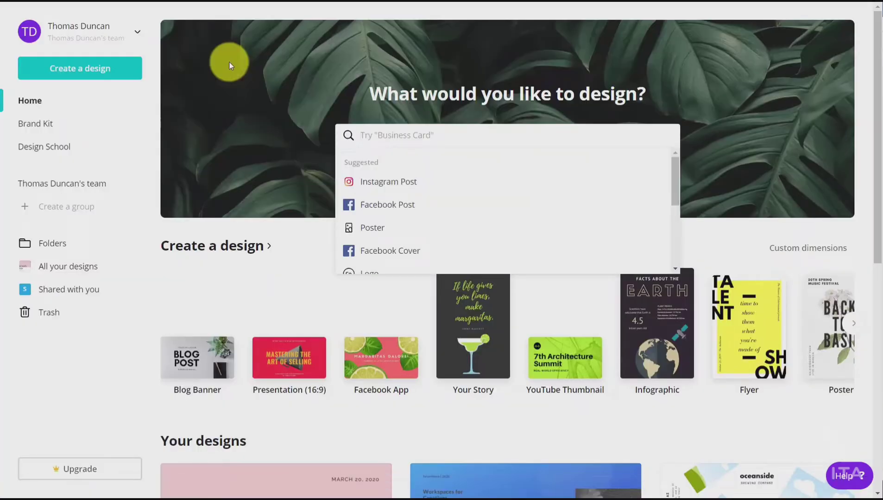
Step: Create a new Business Card design and apply the front page of the Yellow Simple Filmmaker Business Card template
left_click(388, 132)
left_click(388, 129)
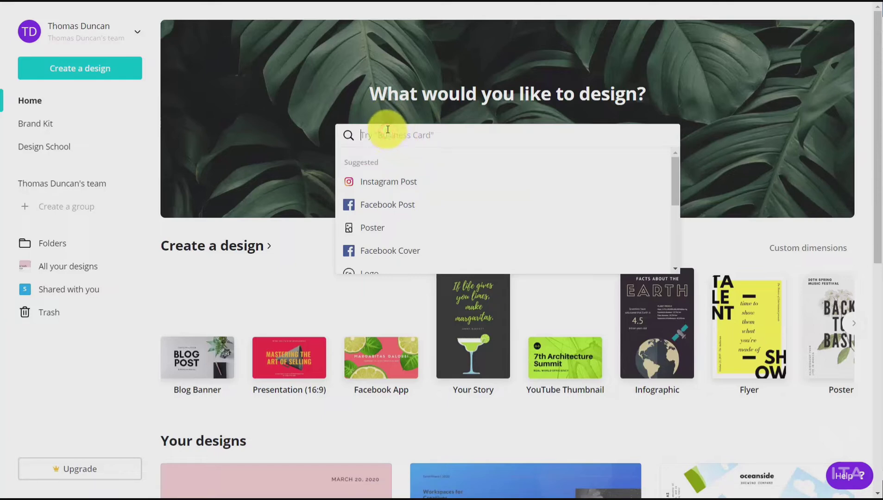
type("busin")
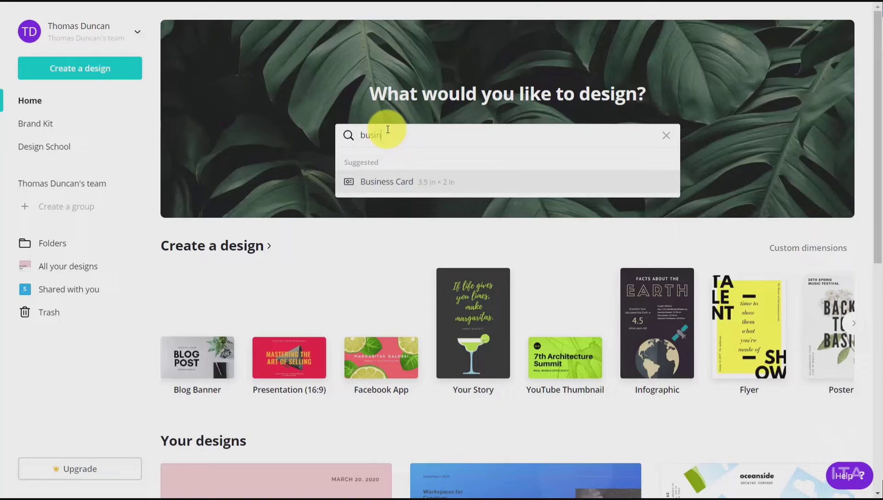
left_click(387, 183)
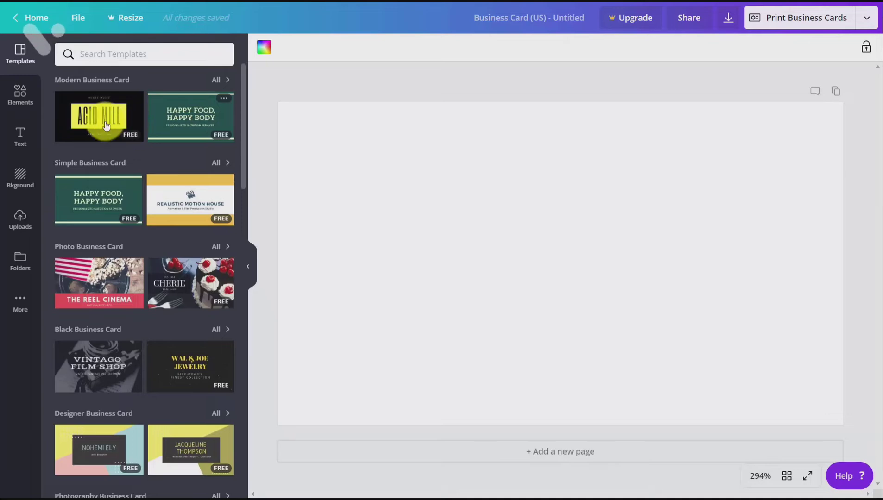
left_click(174, 195)
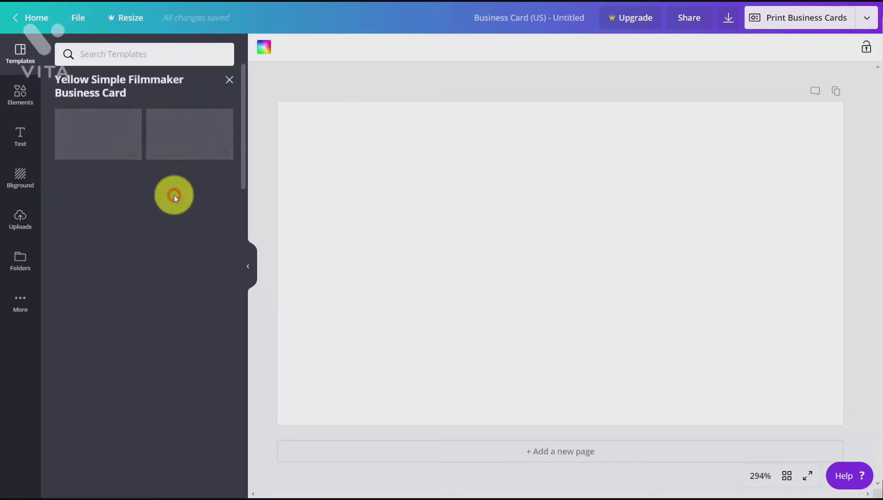
left_click(97, 153)
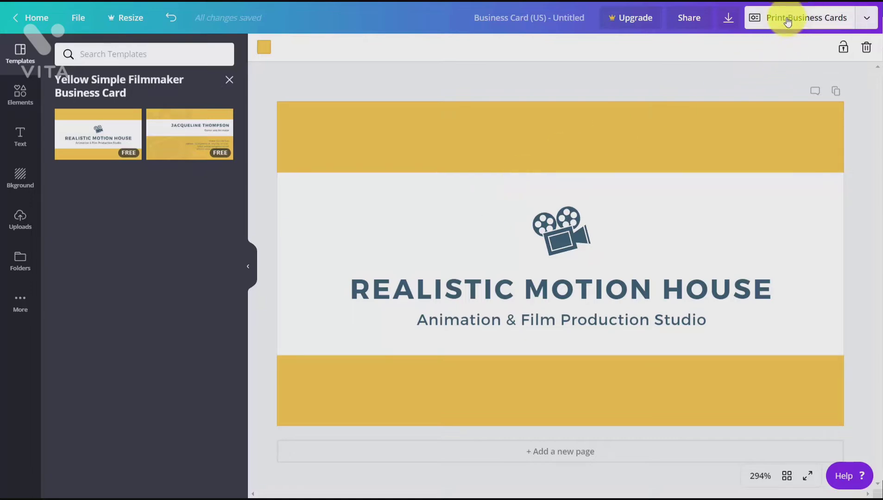
Step: Start a Print Business Cards order from the publishing options and review the paper, finish, copies and delivery choices
left_click(869, 23)
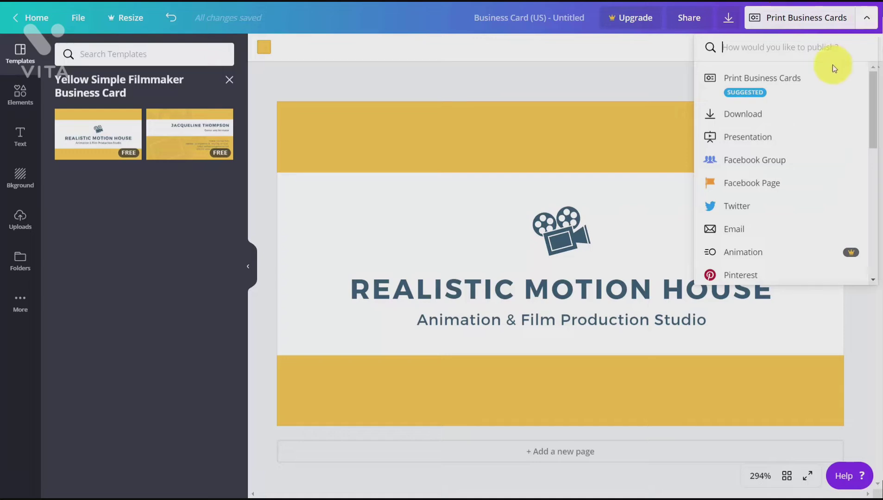
scroll(828, 75, "down", 1)
scroll(828, 76, "down", 2)
scroll(829, 75, "up", 3)
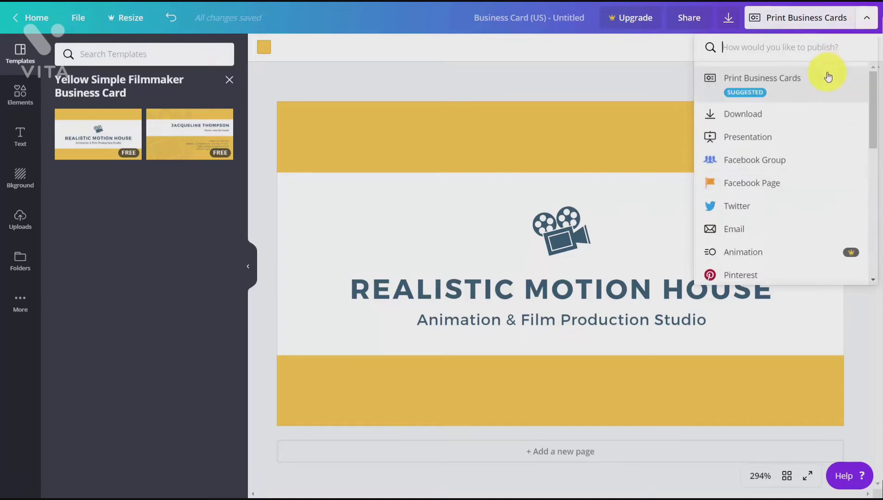
left_click(785, 80)
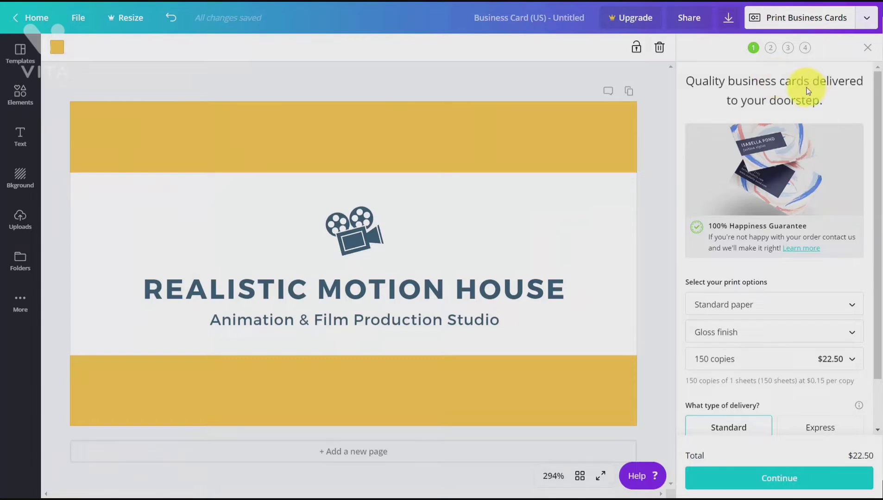
scroll(789, 90, "down", 2)
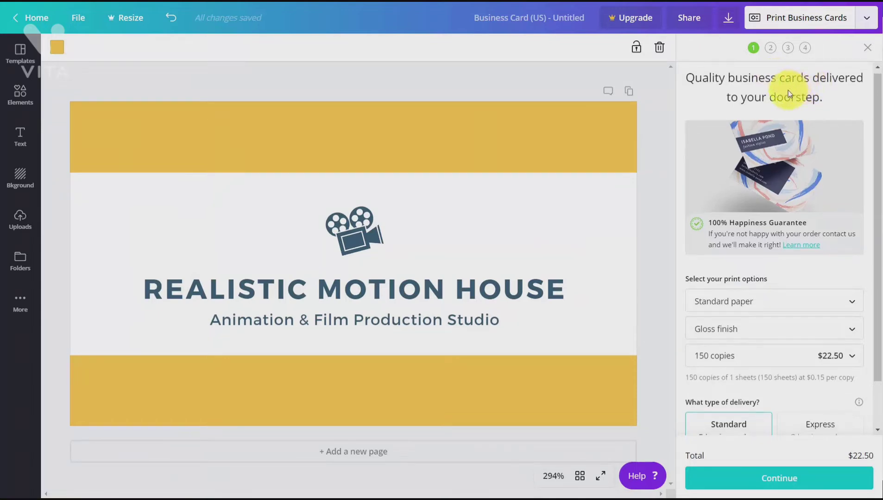
scroll(783, 88, "up", 2)
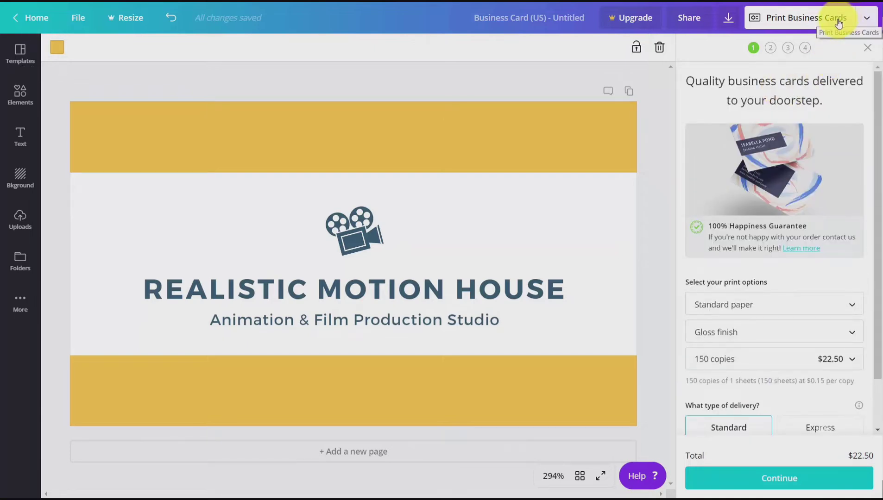
Step: Accept the print options, pass the image quality, white edges and danger zone checks, and save the PDF proof
left_click(780, 478)
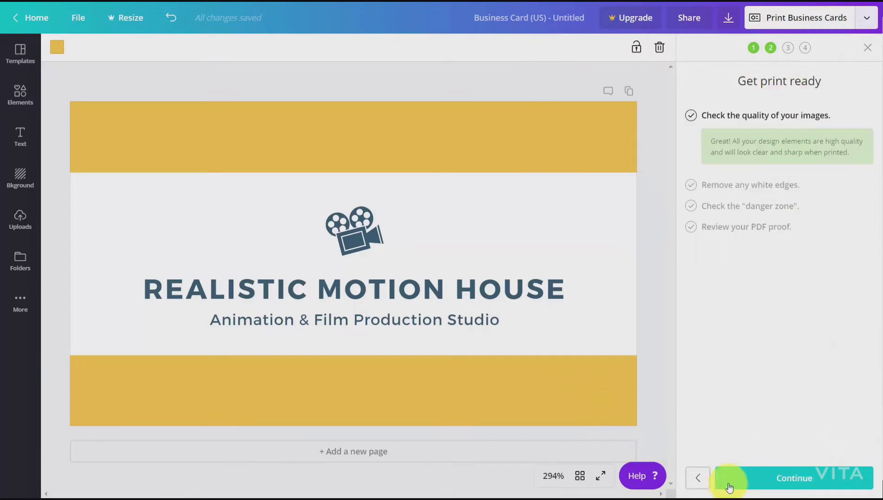
left_click(757, 482)
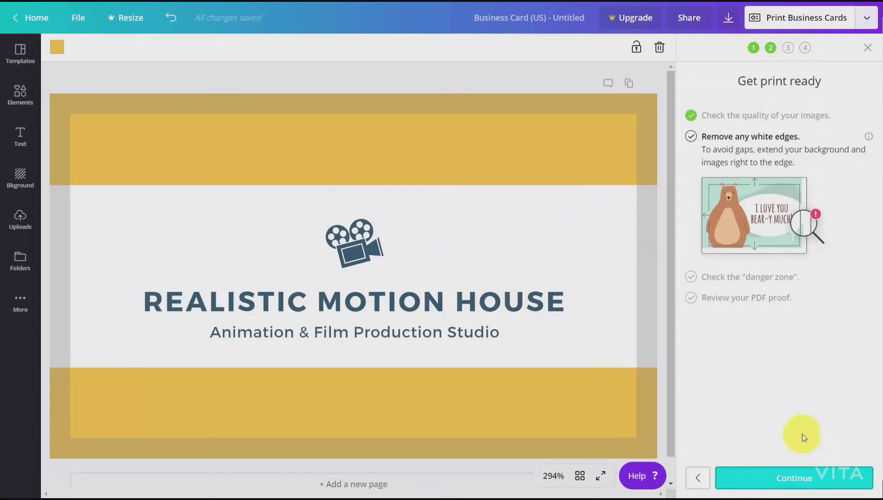
left_click(805, 478)
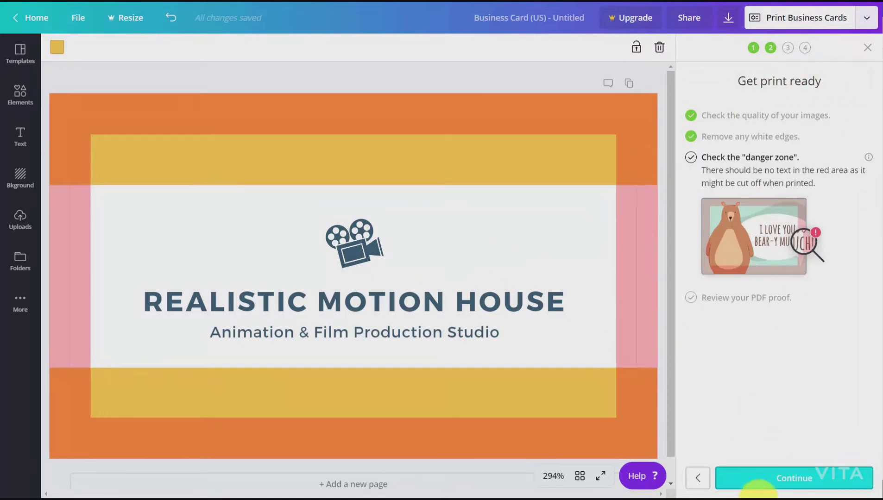
left_click(777, 483)
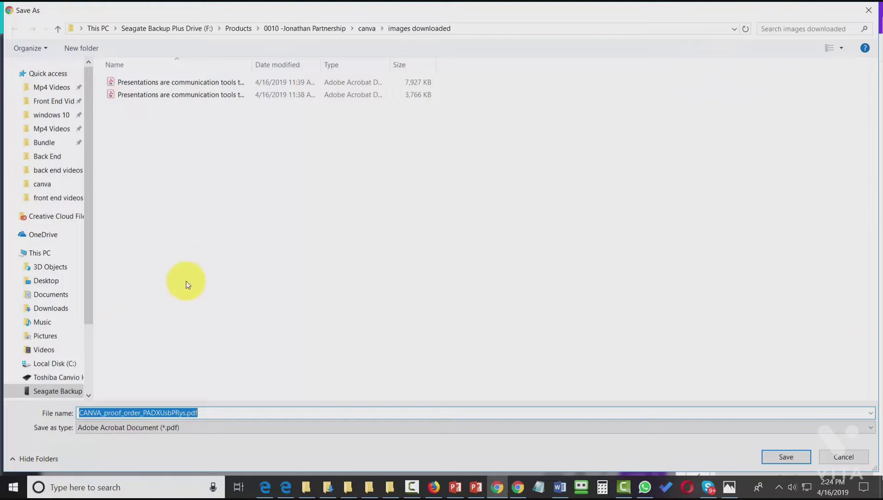
left_click(784, 458)
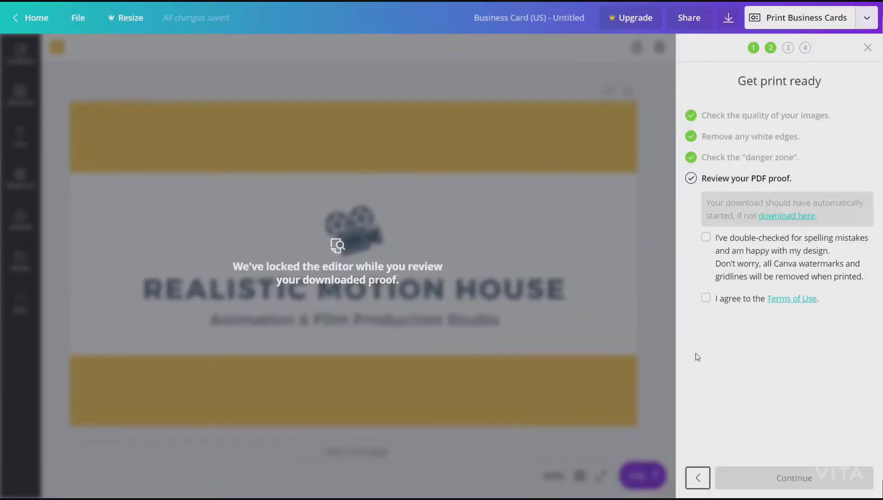
Step: Confirm the proof is checked for spelling, agree to the Terms of Use, and expand the business card details at payment confirmation
left_click(707, 236)
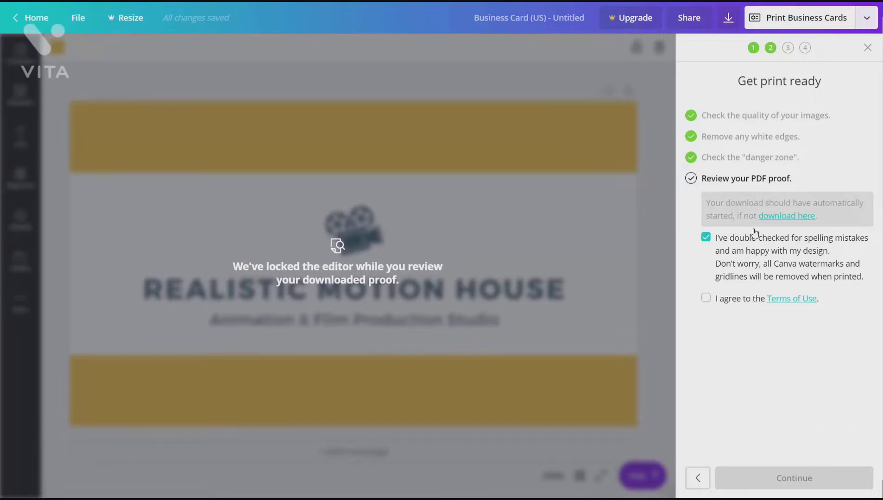
left_click(706, 301)
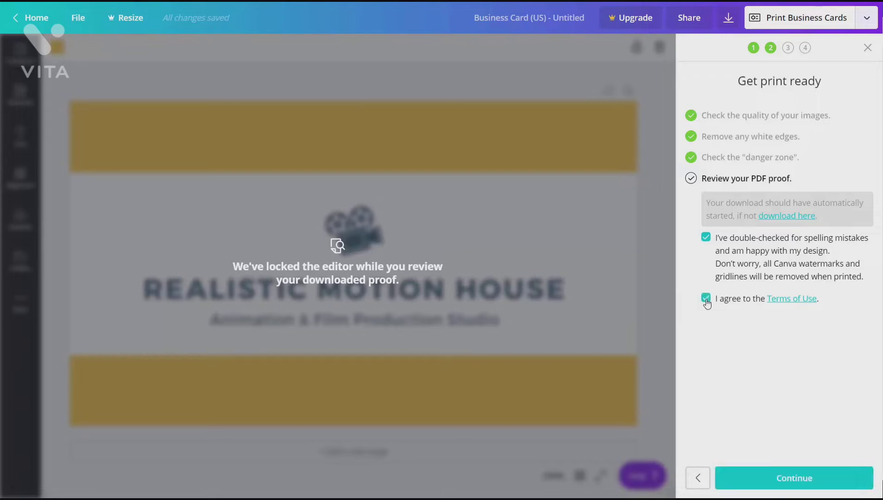
left_click(782, 480)
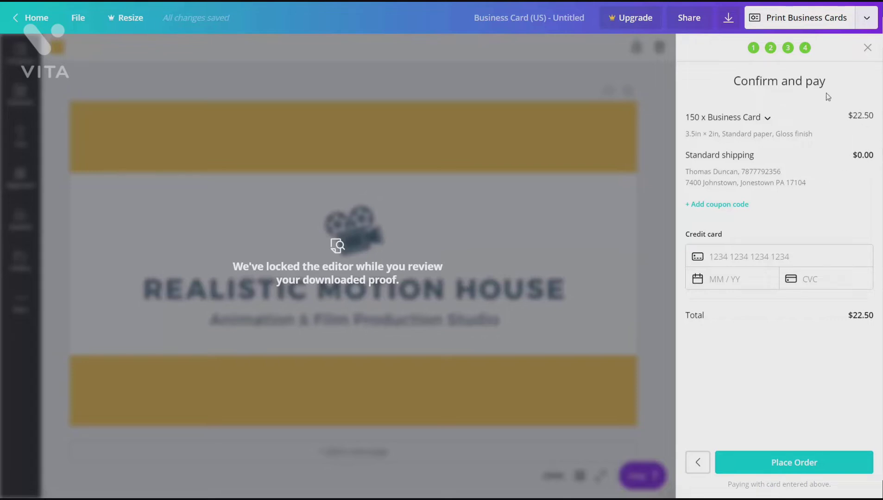
left_click(767, 119)
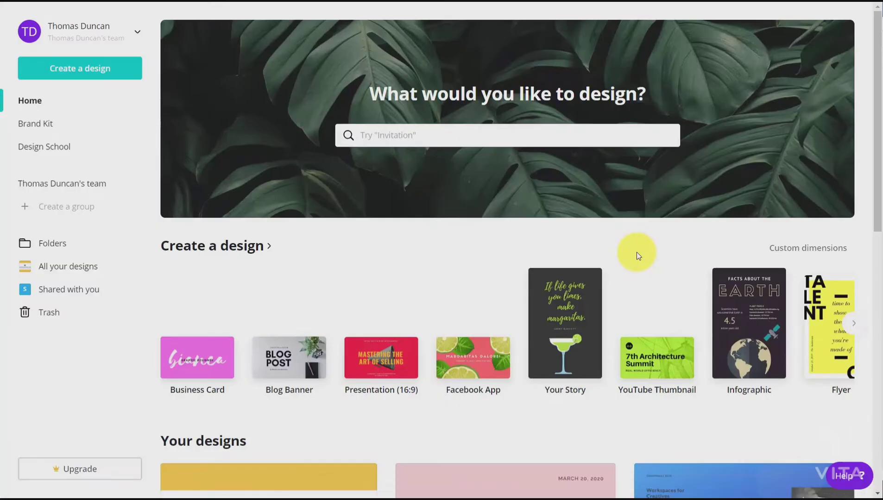
Step: Create a new Poster design from the home page and apply the Concert at the Hub event poster template
left_click(417, 134)
type("pose")
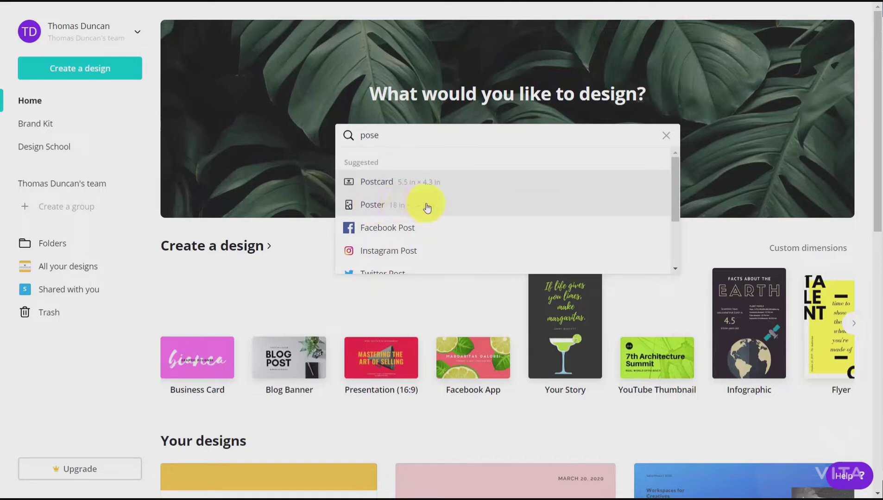
left_click(375, 206)
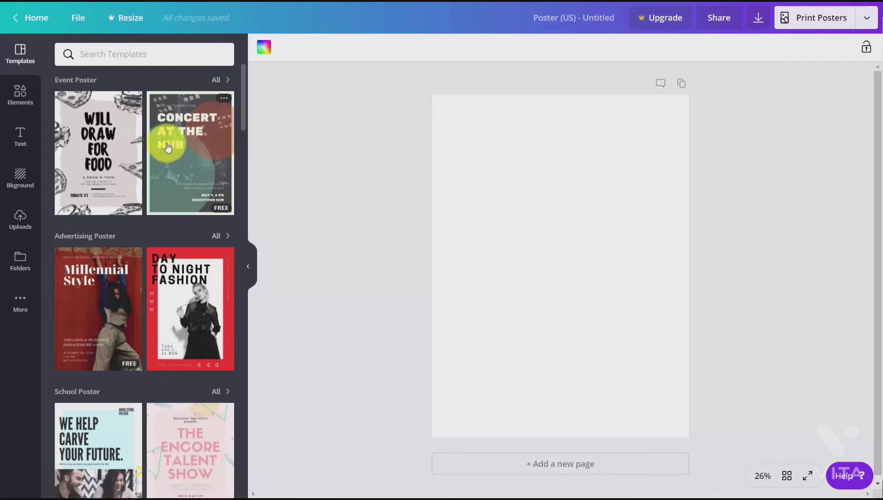
scroll(168, 135, "down", 2)
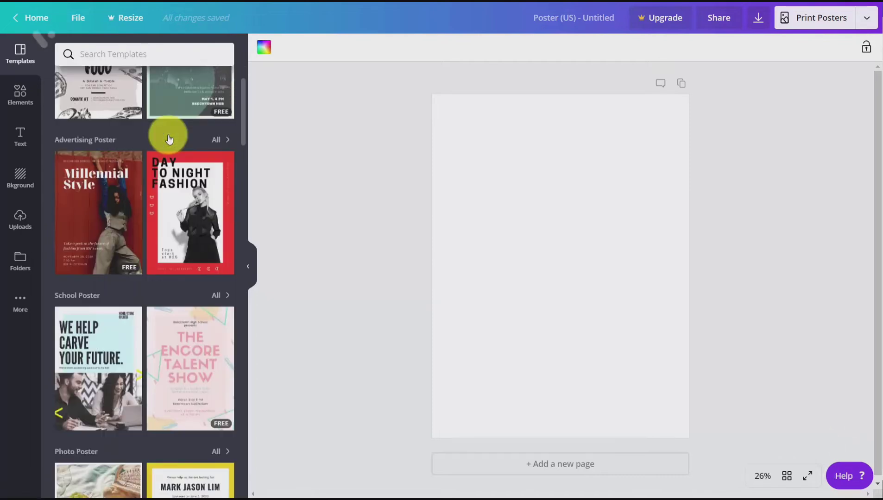
scroll(168, 138, "up", 2)
left_click(180, 143)
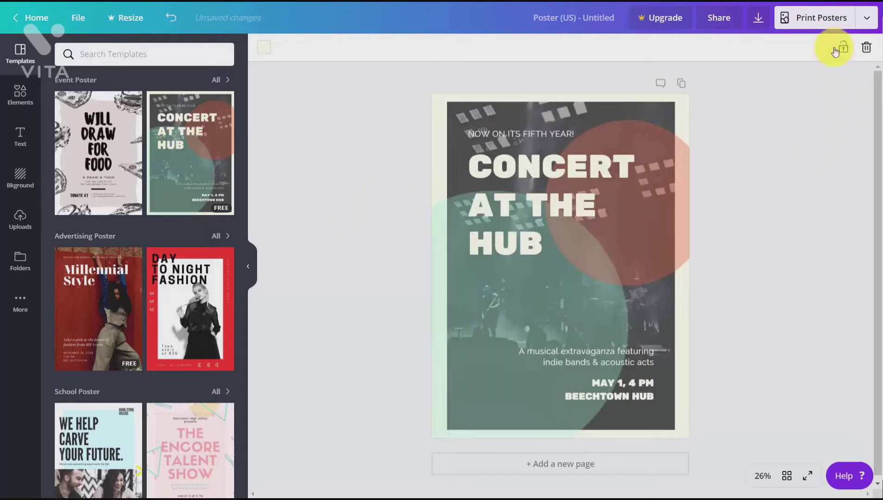
Step: Start a Print Posters order for the concert poster and set the print size to 21in × 28in
left_click(820, 18)
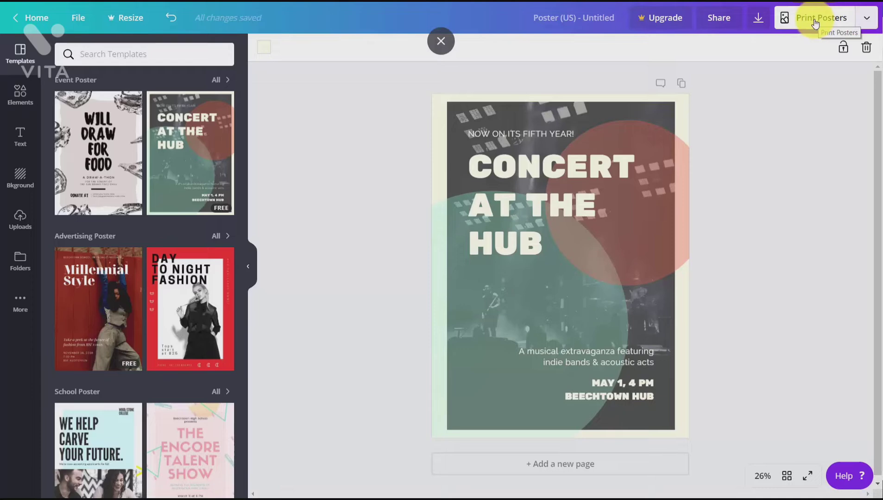
left_click(815, 21)
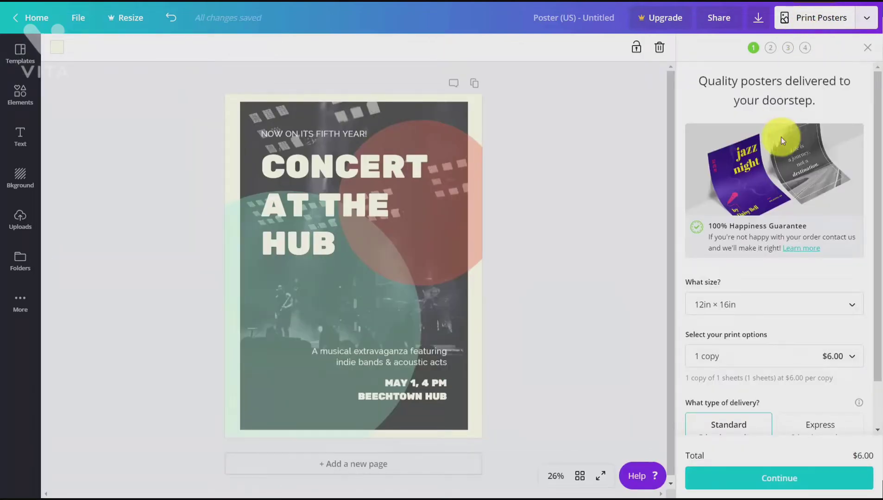
scroll(781, 137, "down", 2)
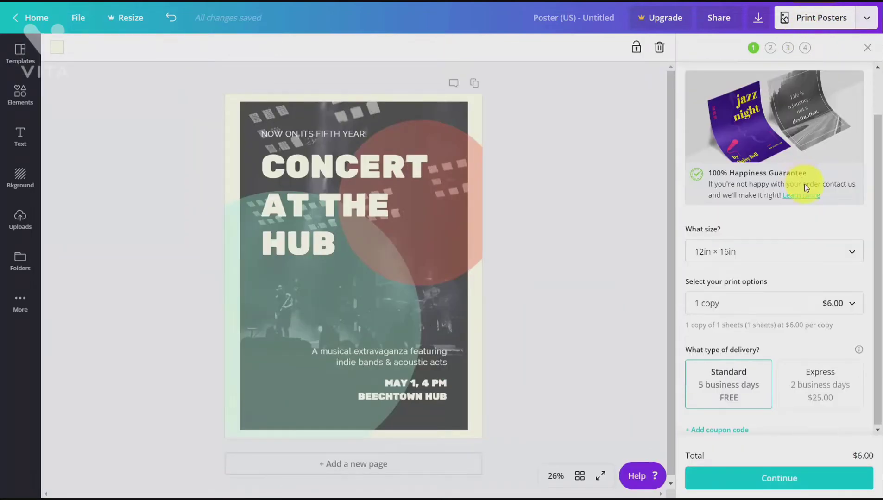
left_click(827, 254)
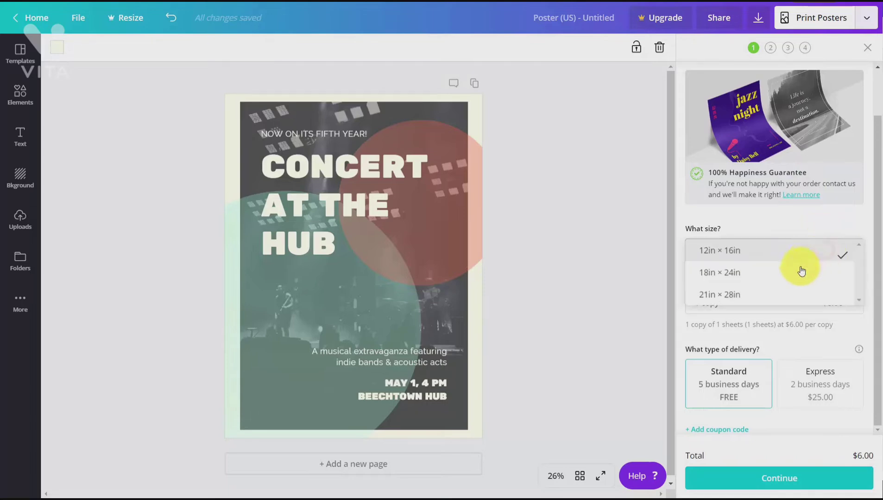
left_click(782, 293)
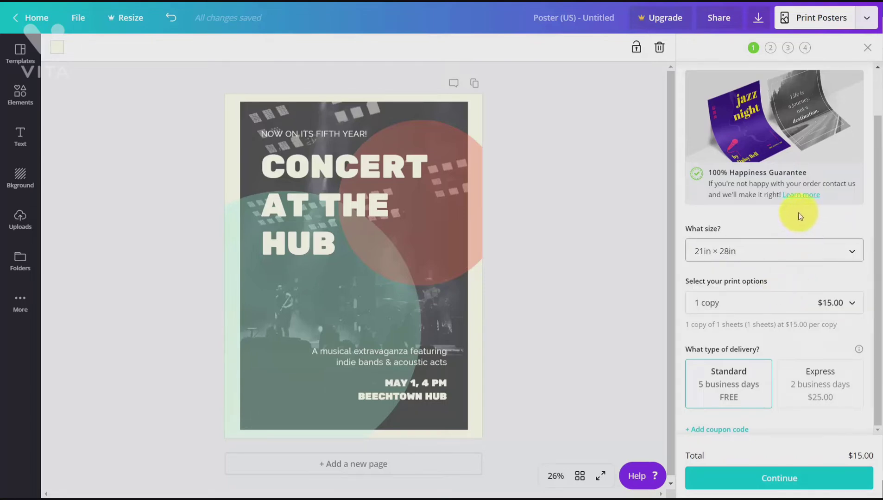
Step: Set the poster print quantity to 5 copies
left_click(852, 303)
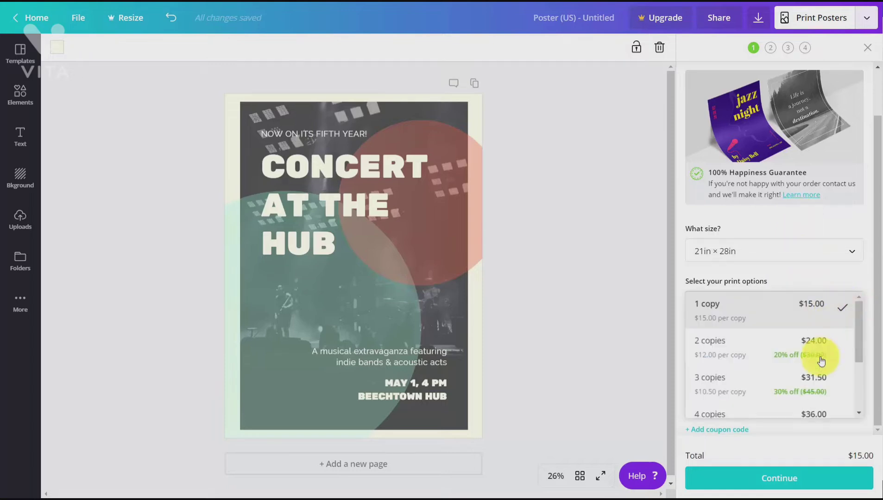
scroll(815, 366, "down", 3)
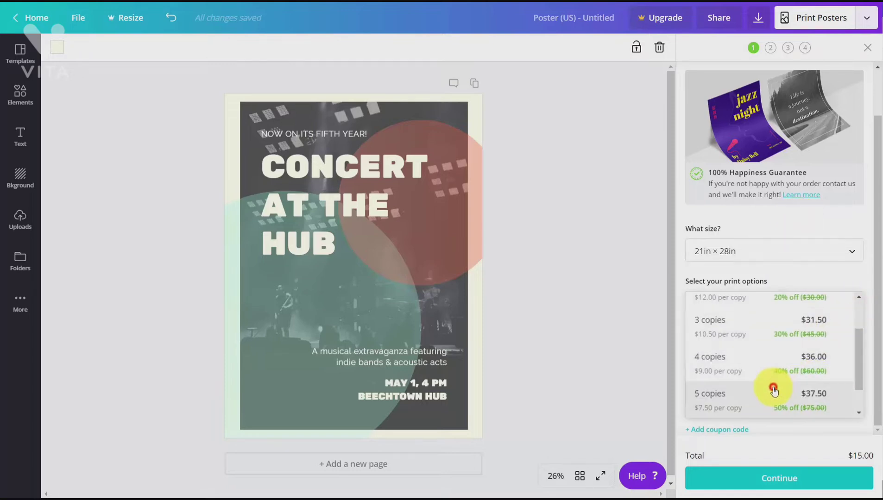
left_click(774, 391)
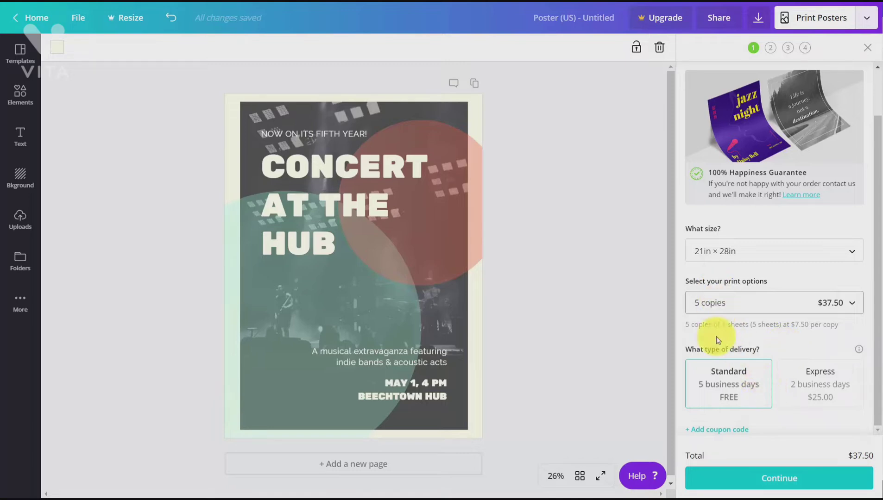
Step: Proceed with the poster order through the image quality, white edges and danger zone checks, and generate the PDF proof
left_click(769, 477)
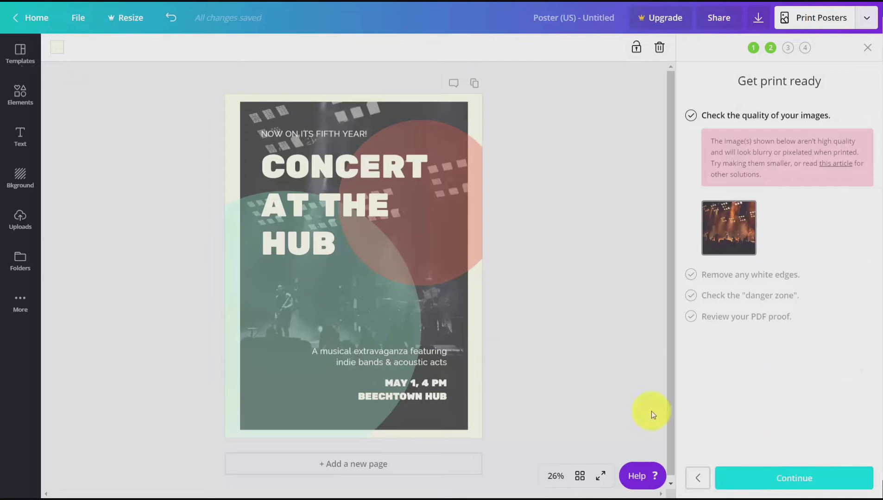
left_click(783, 480)
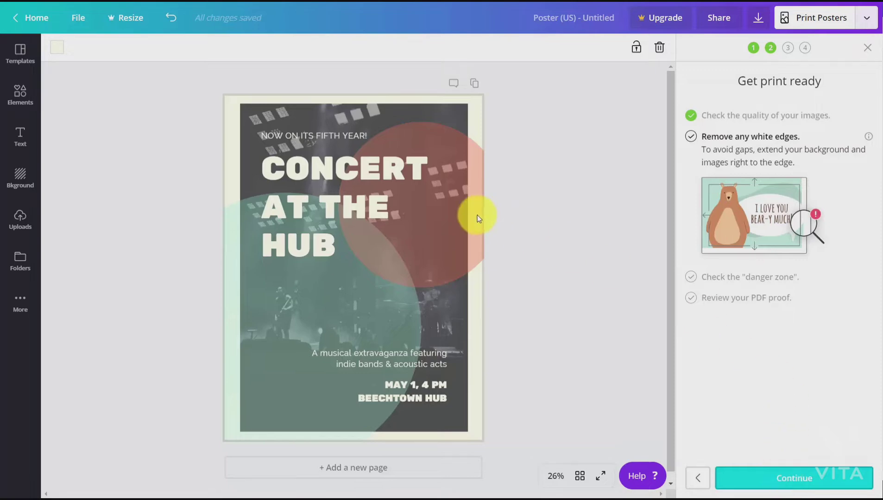
left_click(773, 480)
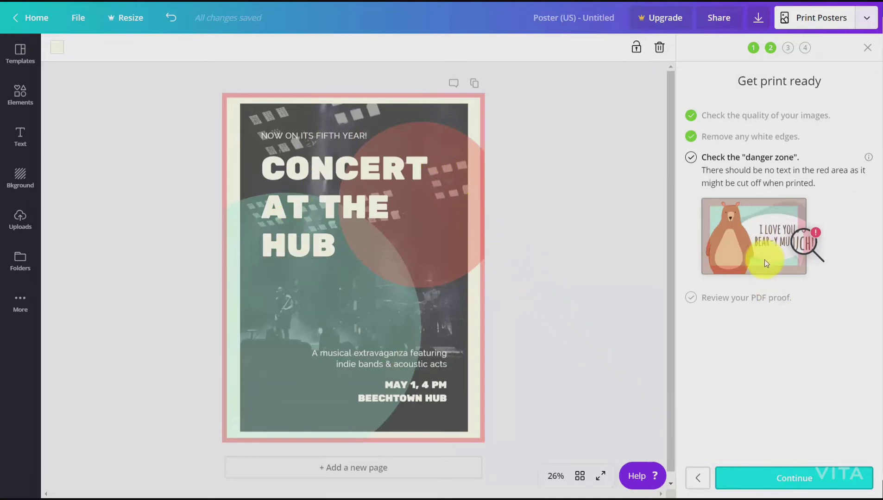
left_click(796, 482)
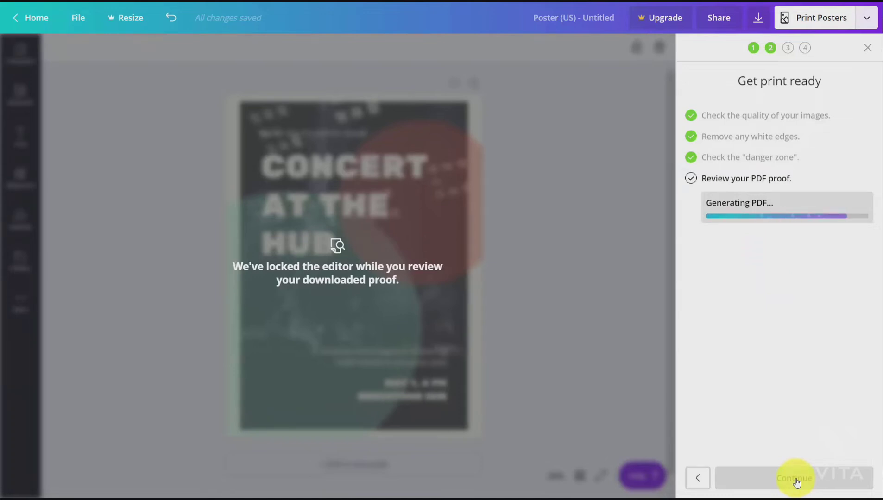
left_click(50, 481)
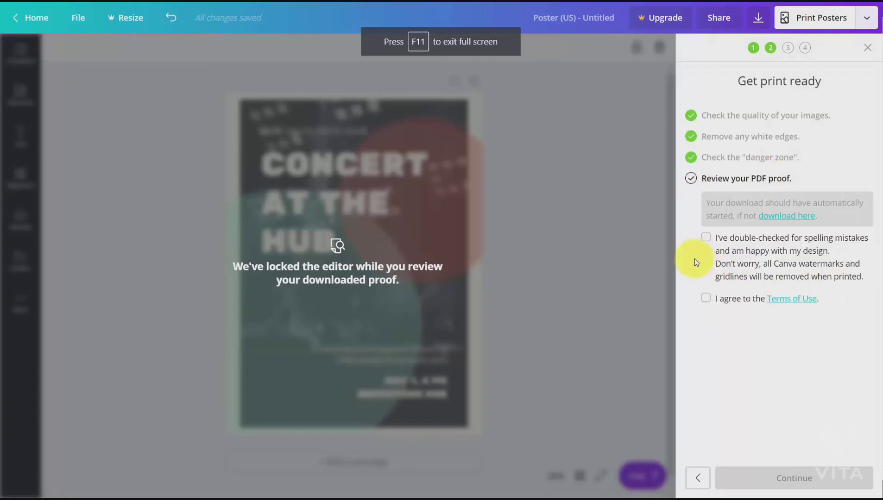
Step: Confirm the poster proof is checked for spelling, agree to the Terms of Use, and accept the prefilled shipping details
left_click(707, 237)
left_click(702, 297)
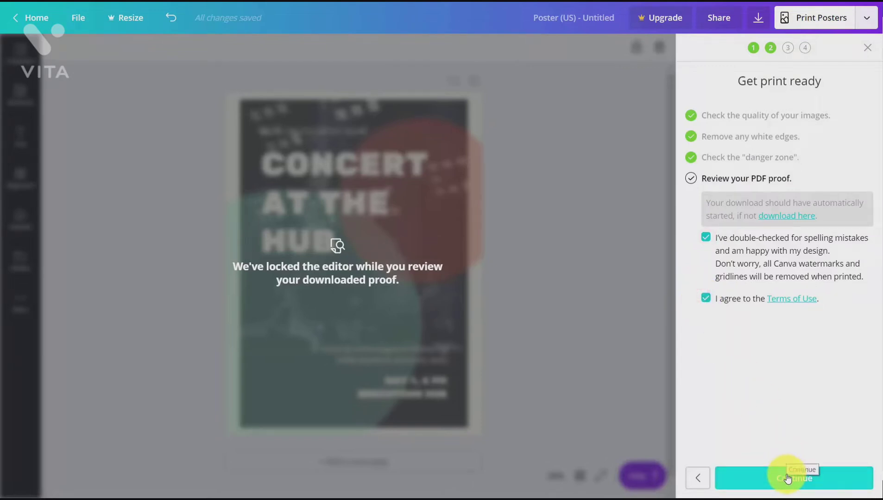
left_click(788, 479)
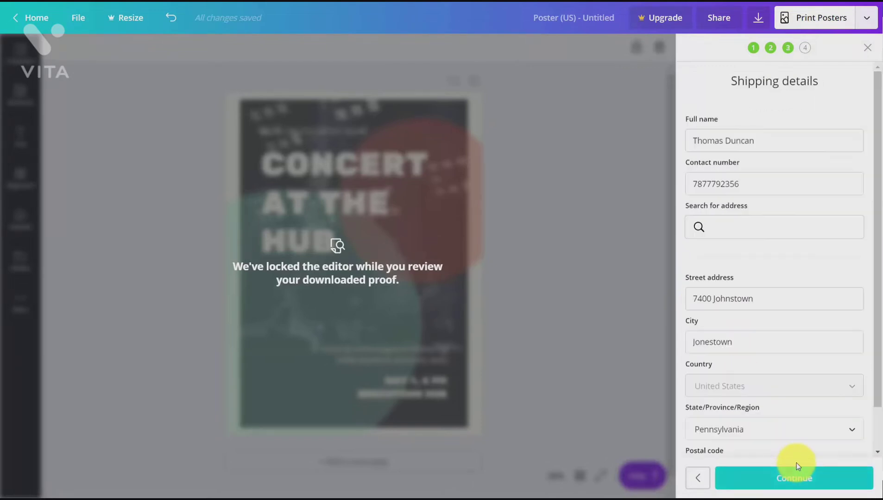
left_click(798, 477)
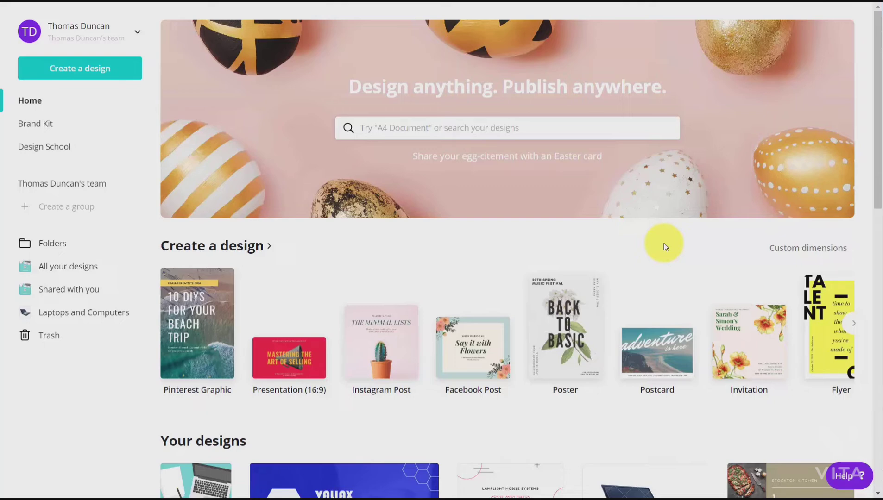
Step: Search the home page for "busine" and create a new Business Card design
left_click(460, 134)
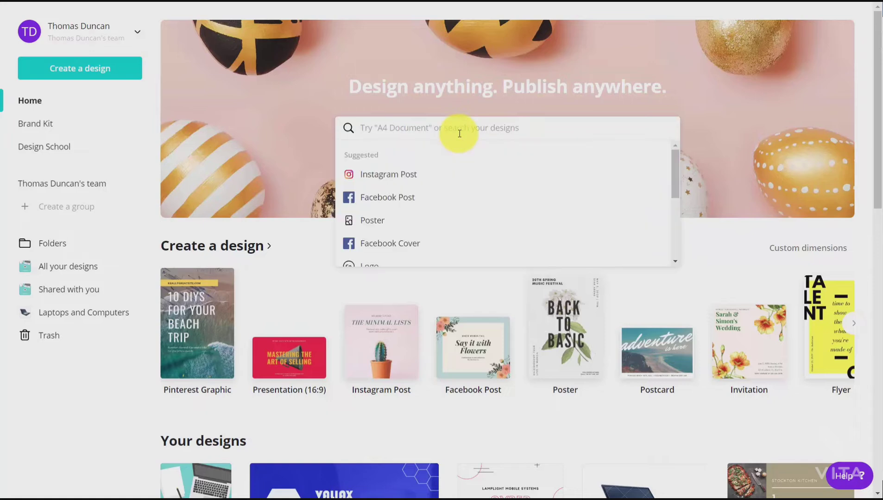
type("busine")
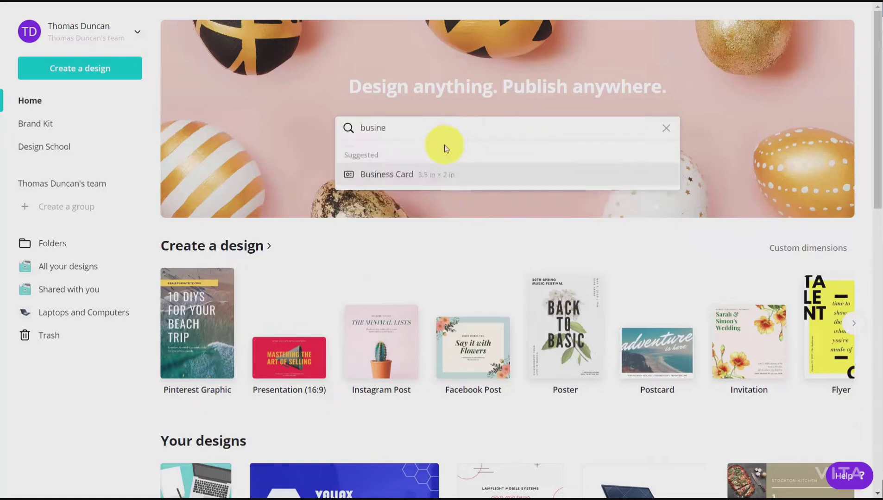
left_click(405, 175)
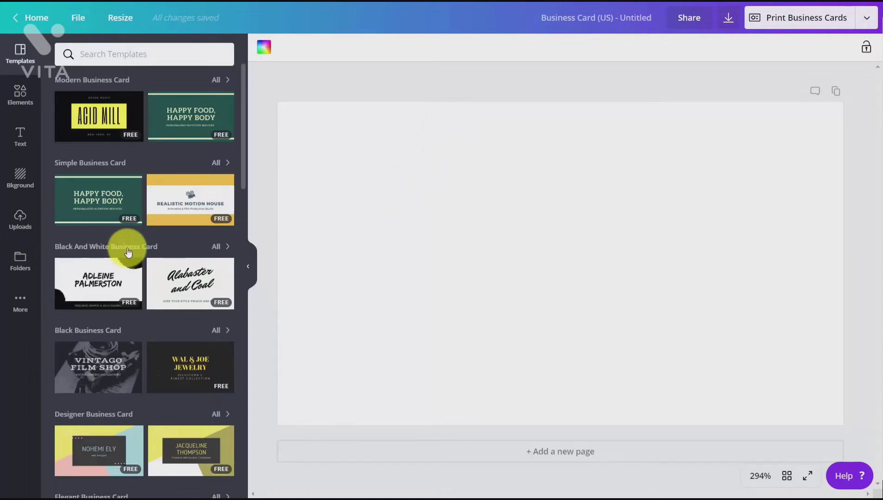
Step: Browse the business card templates and apply the Shining Stars Kindergarten front of the White Lined Notebook Teacher Business Card
scroll(128, 250, "down", 5)
scroll(128, 250, "up", 1)
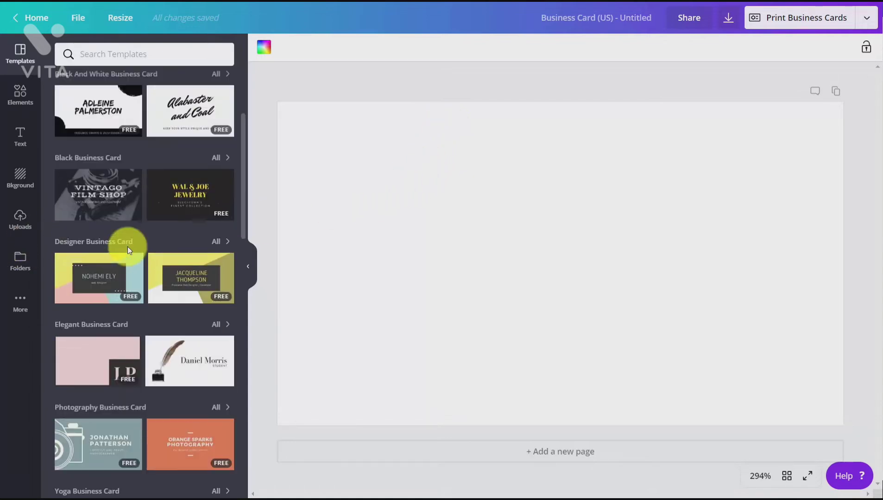
scroll(129, 251, "up", 4)
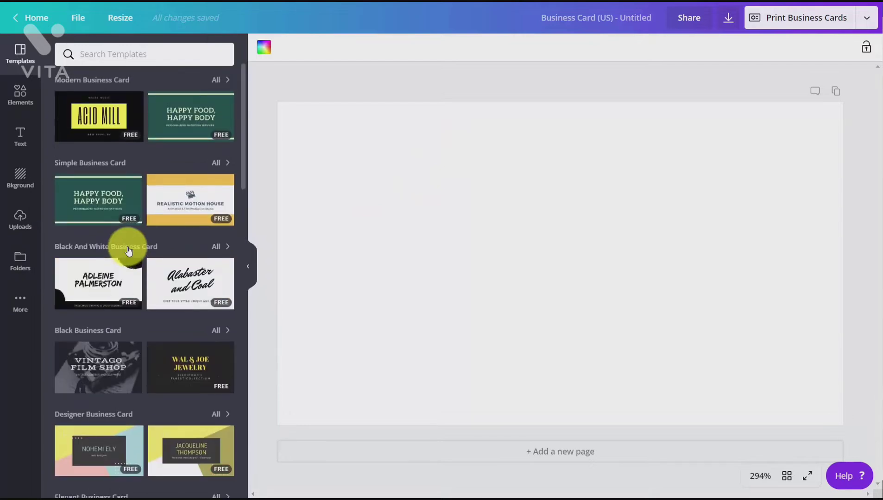
scroll(128, 251, "down", 8)
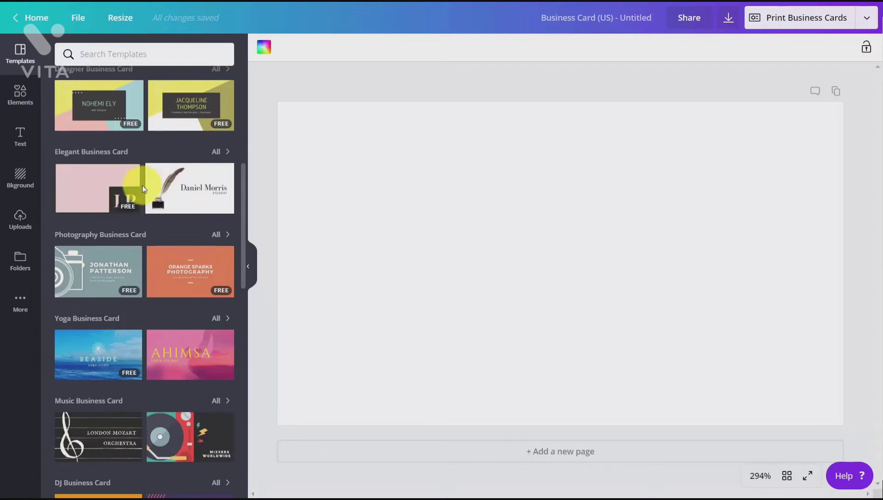
scroll(139, 176, "down", 10)
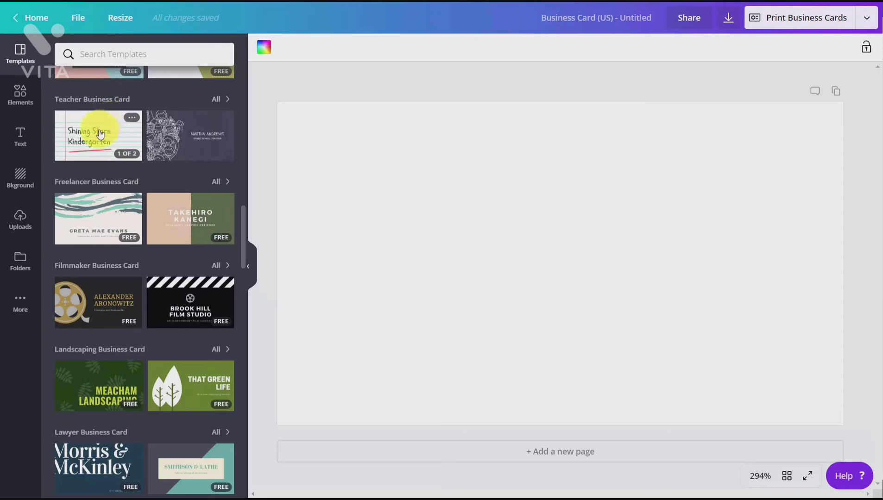
left_click(81, 136)
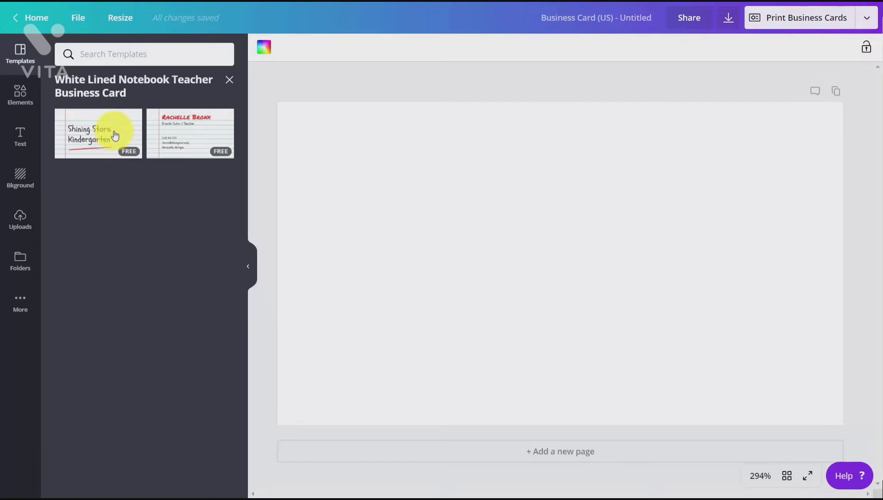
left_click(115, 135)
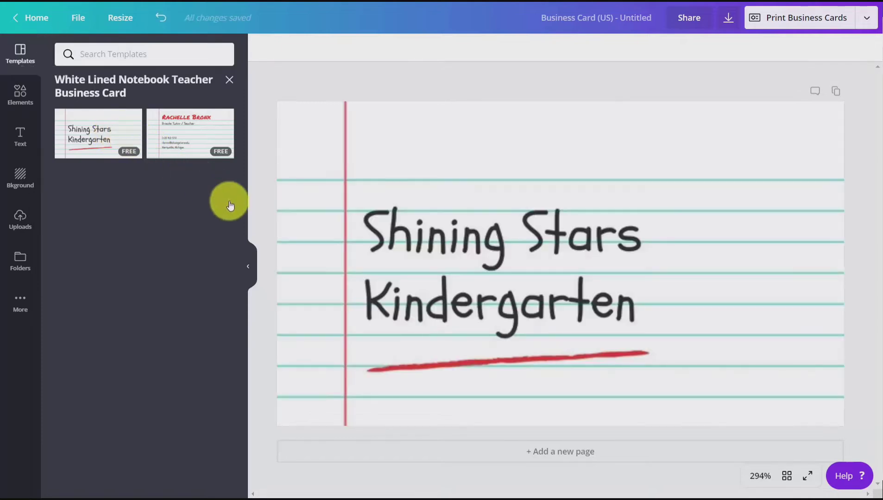
Step: Add a second page and apply the teacher template's contact details side to it
left_click(539, 450)
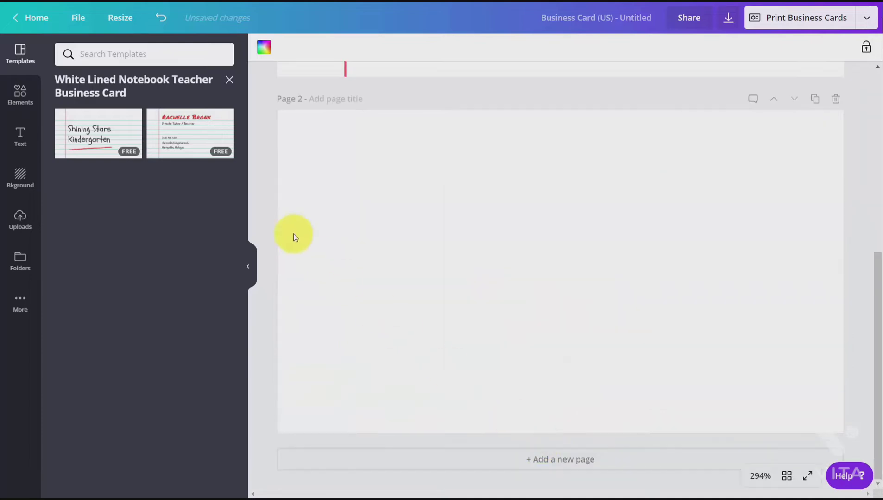
left_click(180, 134)
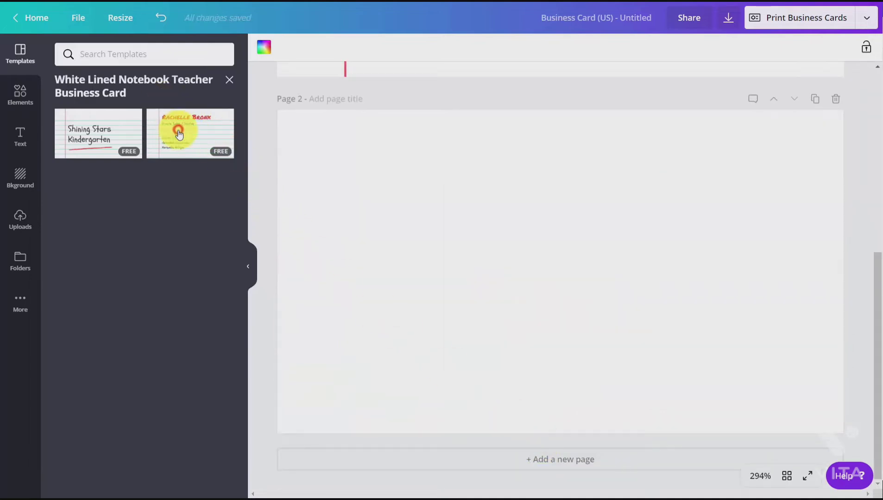
scroll(433, 187, "up", 3)
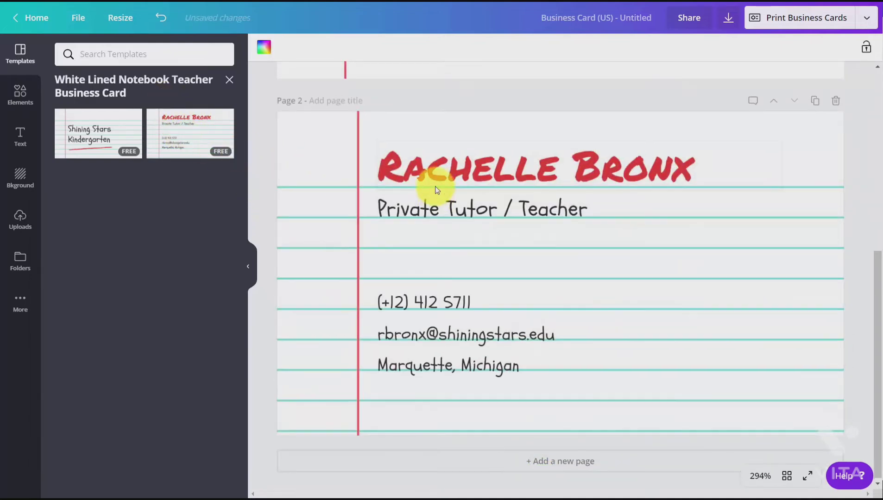
scroll(434, 188, "up", 3)
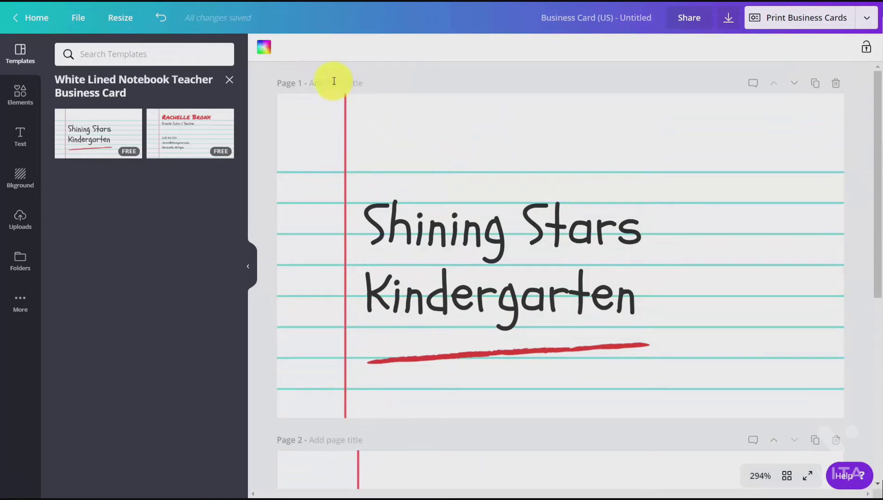
Step: Set the page 2 background to the blue brand color and recolor the ruled lines on page 1 with the same blue
left_click(264, 52)
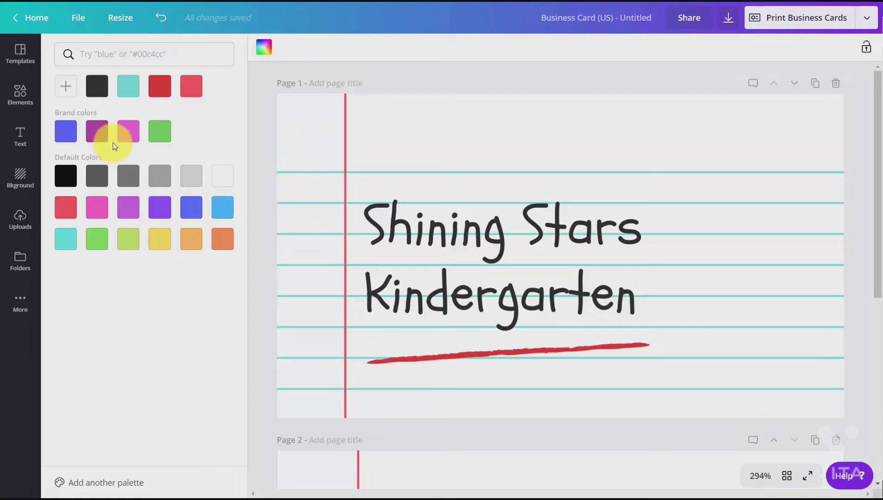
left_click(72, 139)
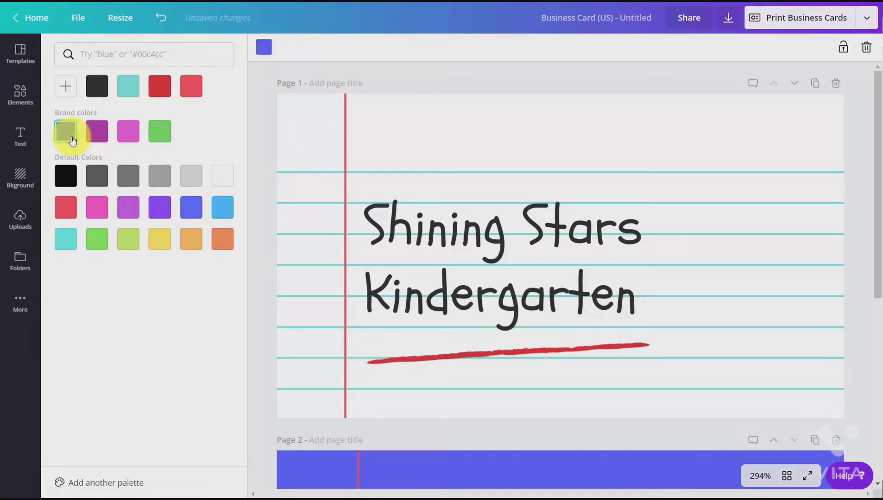
left_click(364, 149)
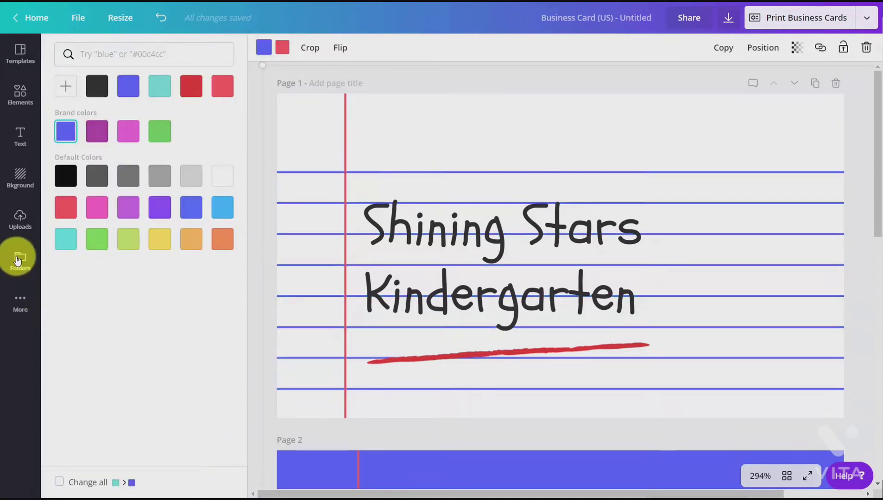
Step: Insert the QR code from the Logos folder, shrink it, and place it in the upper-right corner of page 1
left_click(18, 260)
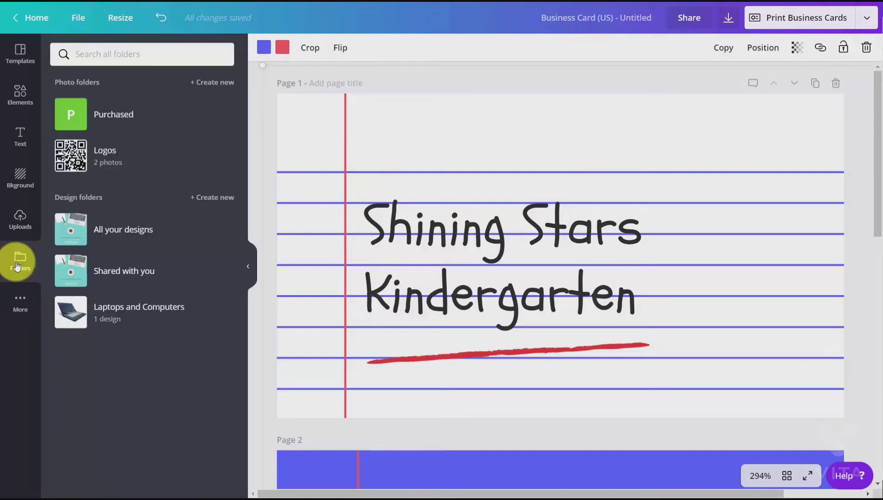
left_click(73, 157)
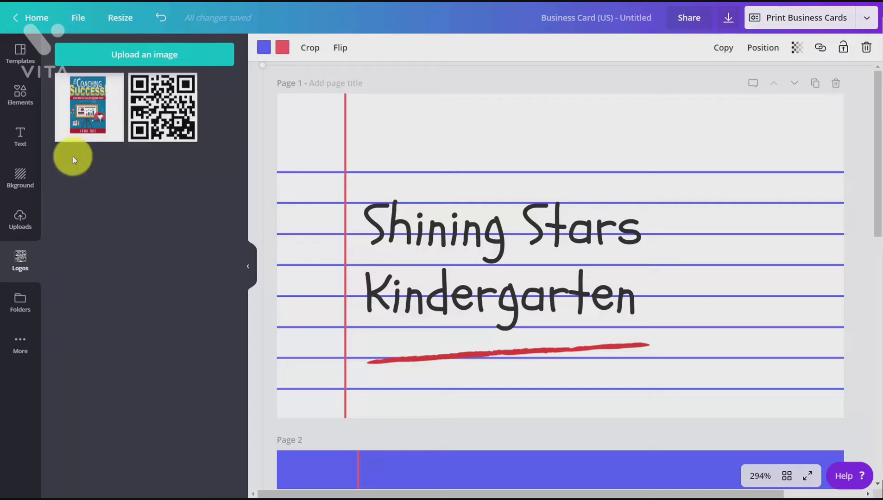
left_click(153, 119)
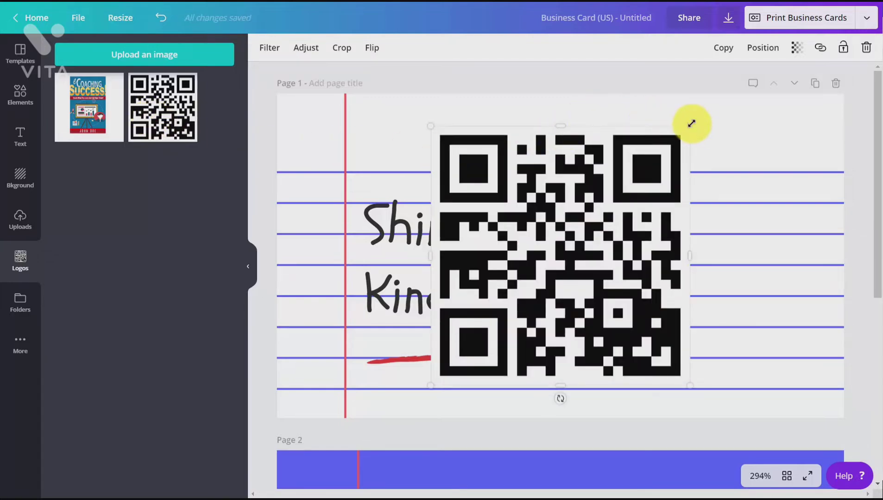
left_click_drag(691, 123, 787, 124)
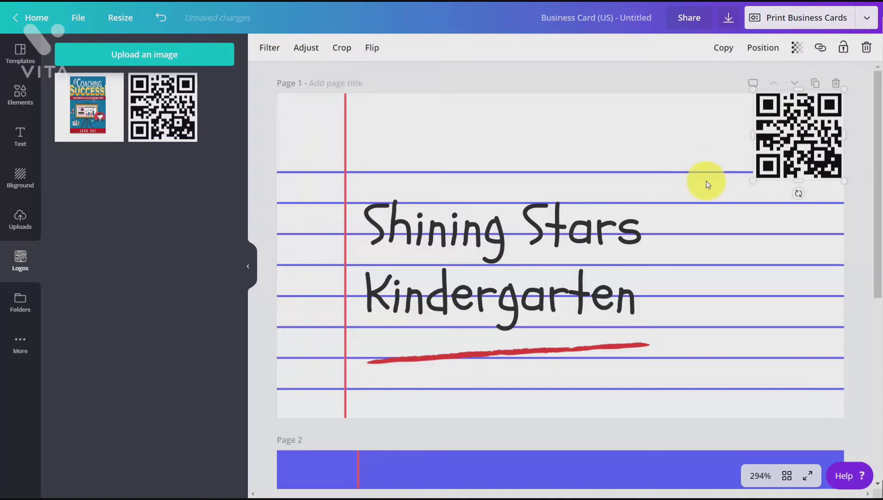
Step: Search the free photos for "teach" and insert the photo of TEACH letter cubes with books on page 1
left_click(20, 95)
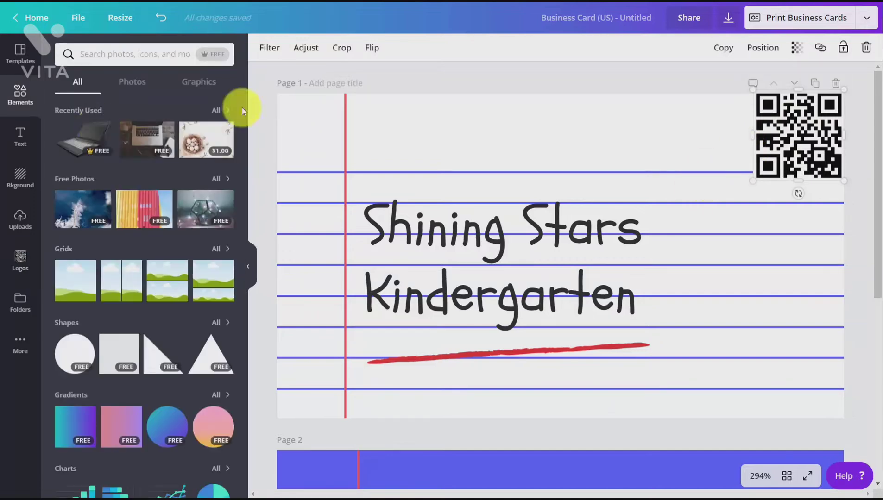
left_click(132, 82)
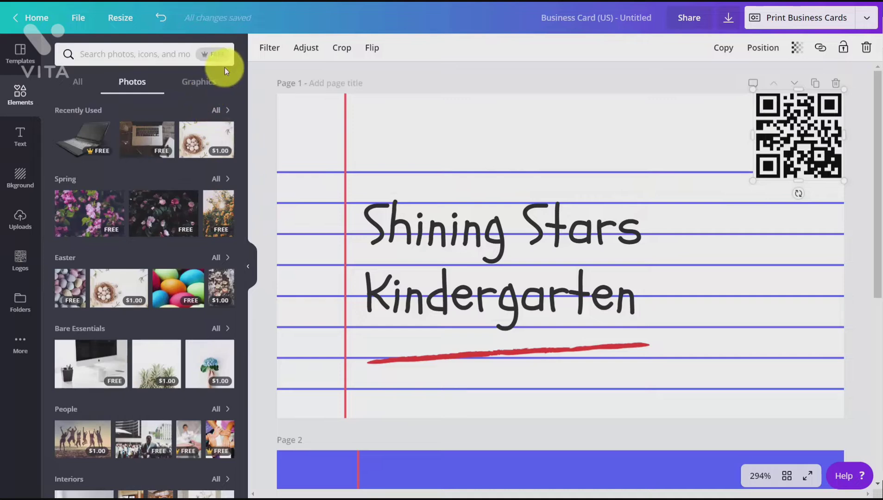
left_click(217, 56)
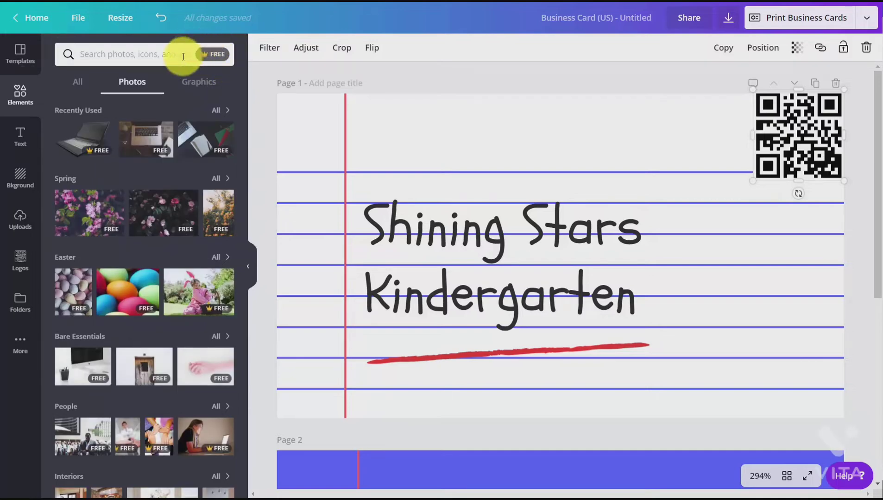
left_click(208, 59)
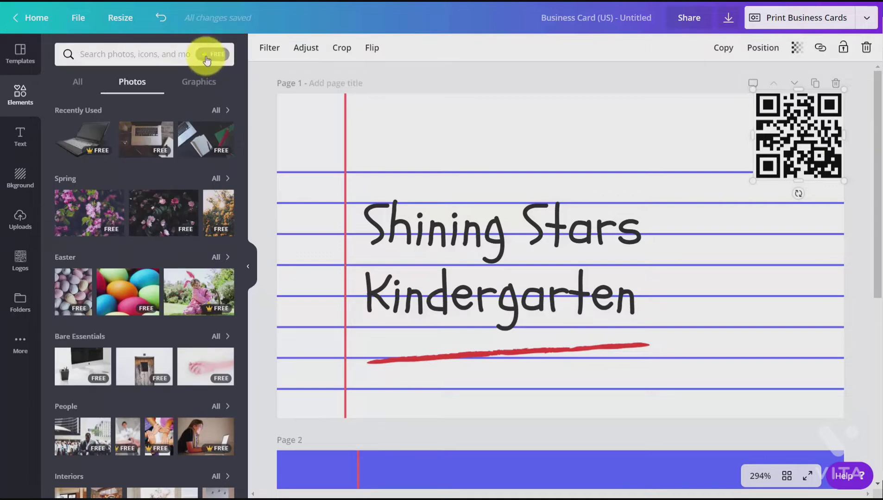
left_click(124, 54)
type("teach")
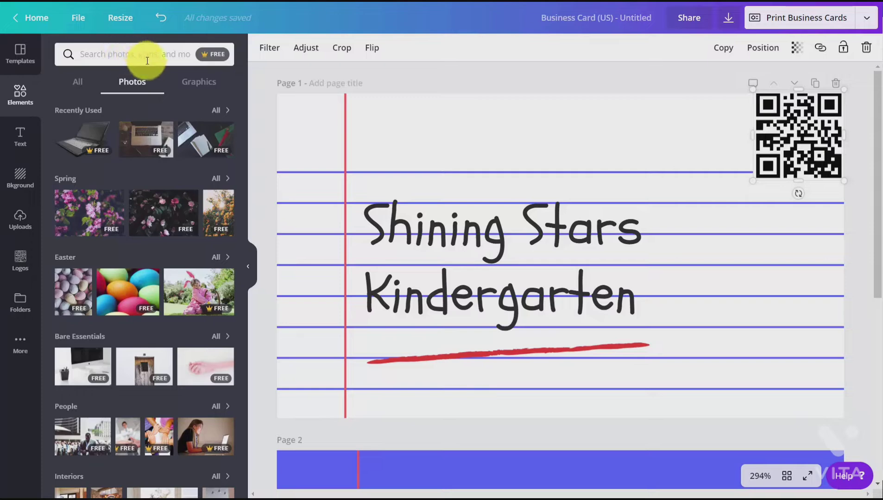
key("Return")
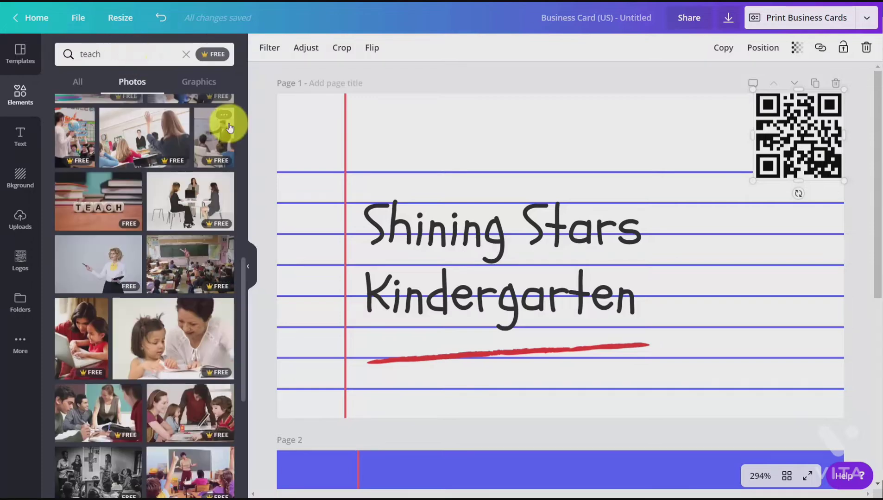
left_click(111, 199)
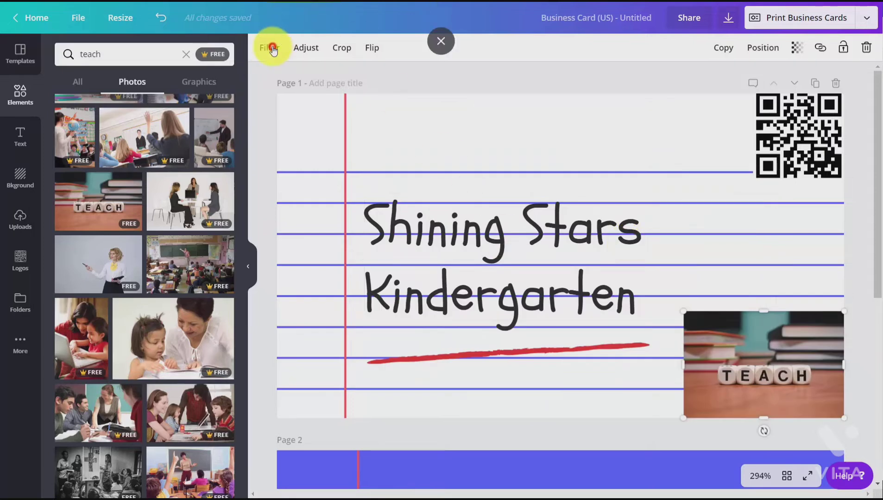
Step: Shrink the TEACH photo into the lower-right corner of page 1 and apply the Peony filter to it
left_click(274, 49)
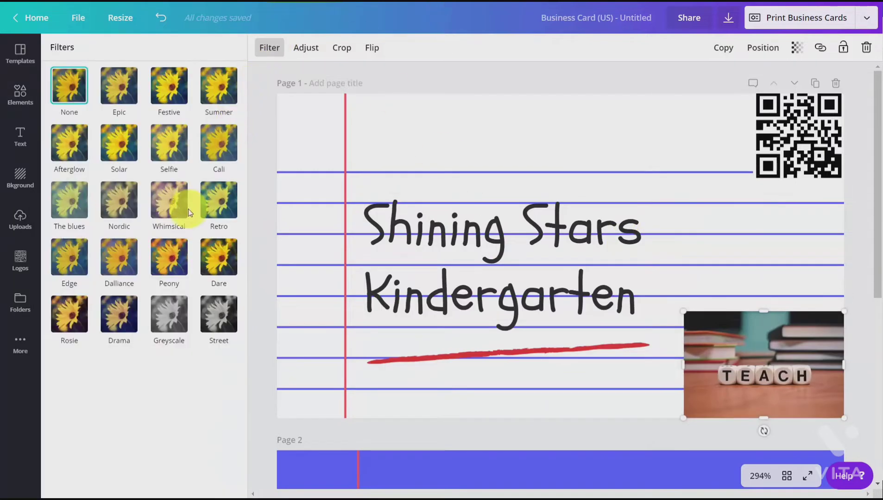
left_click(180, 261)
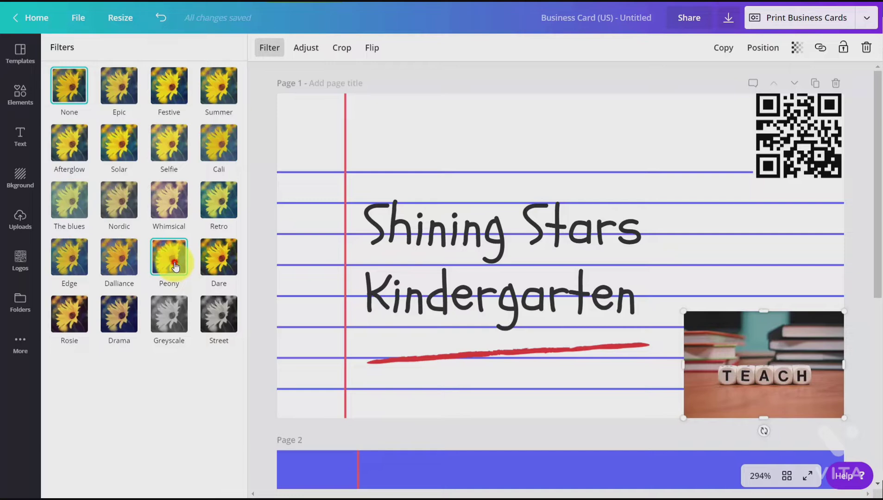
Step: Try a horizontal flip on the TEACH photo and reverse it
left_click(373, 49)
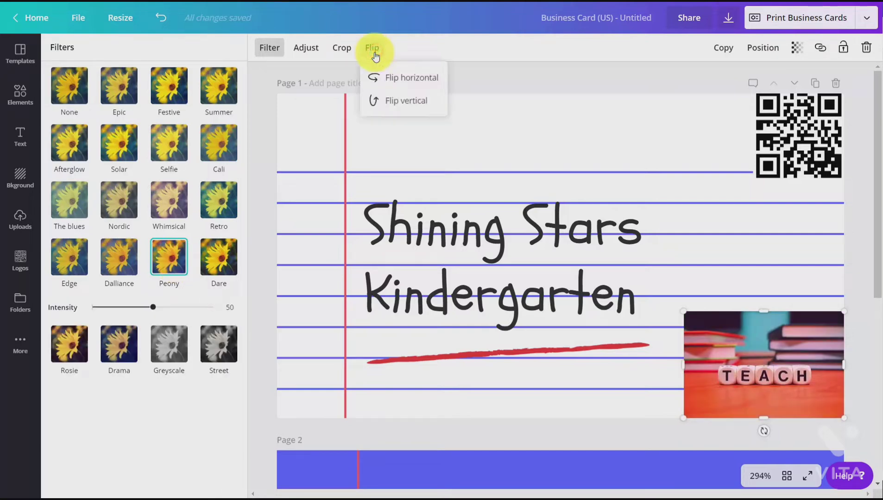
left_click(378, 77)
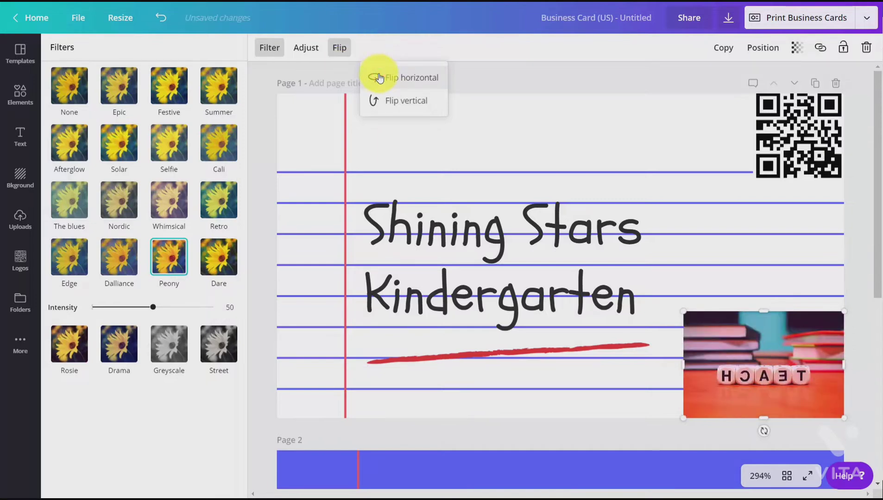
left_click(378, 77)
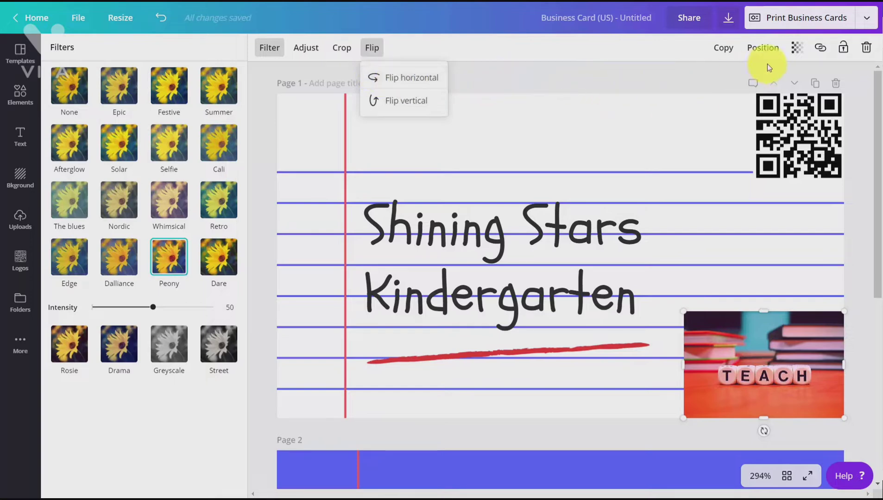
Step: Set the TEACH photo's transparency to 18 and deselect it
left_click(797, 51)
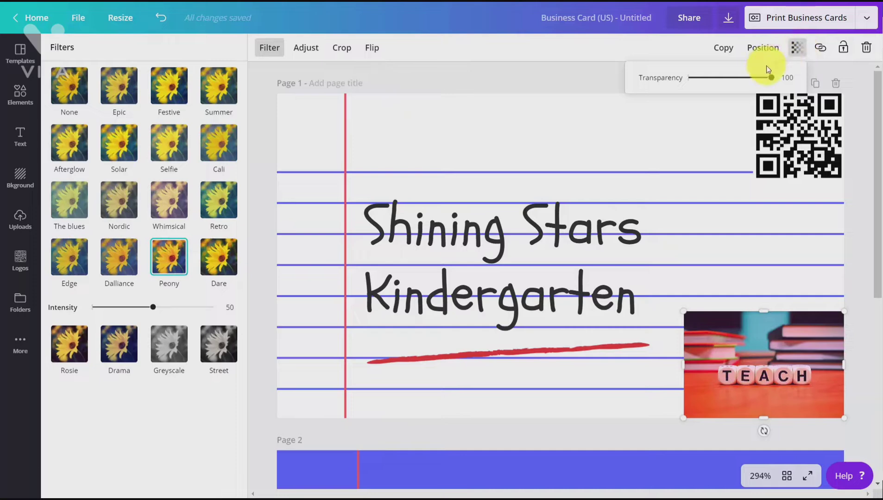
left_click_drag(769, 77, 702, 94)
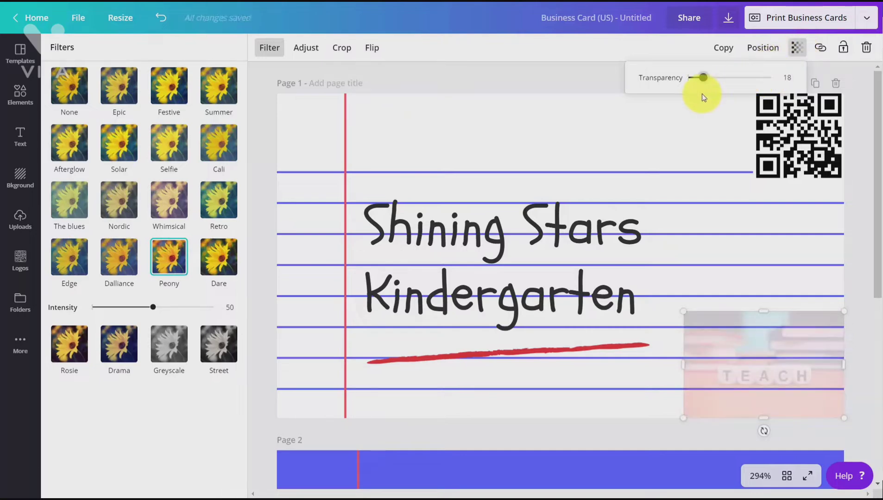
left_click(557, 74)
left_click(558, 73)
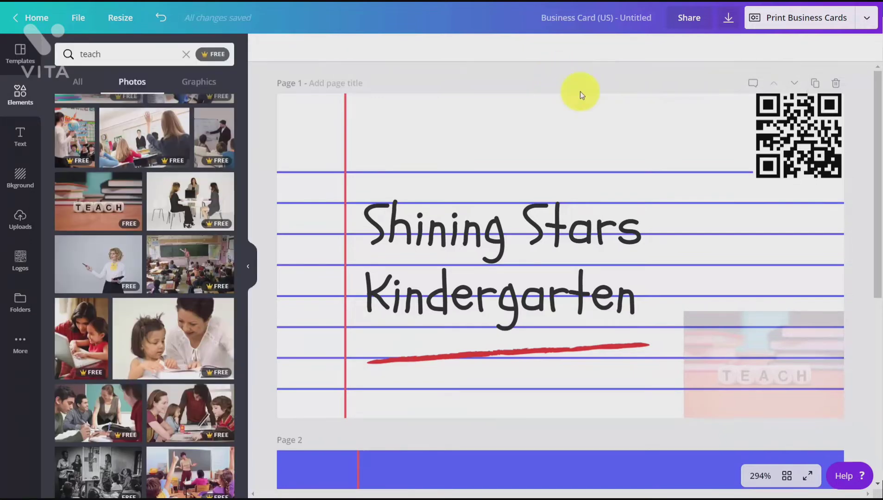
Step: Change the font of the whole "Shining Stars Kindergarten" heading to the brand font Arimo
left_click(486, 224)
left_click(487, 225)
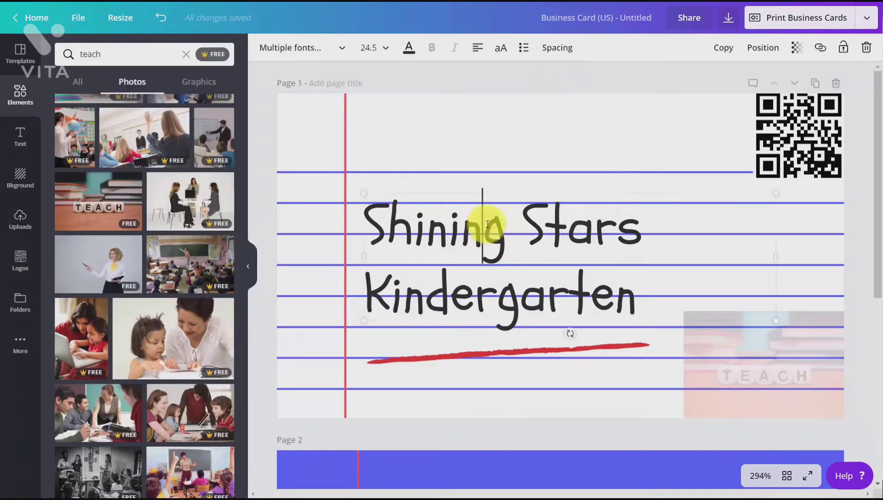
double_click(385, 223)
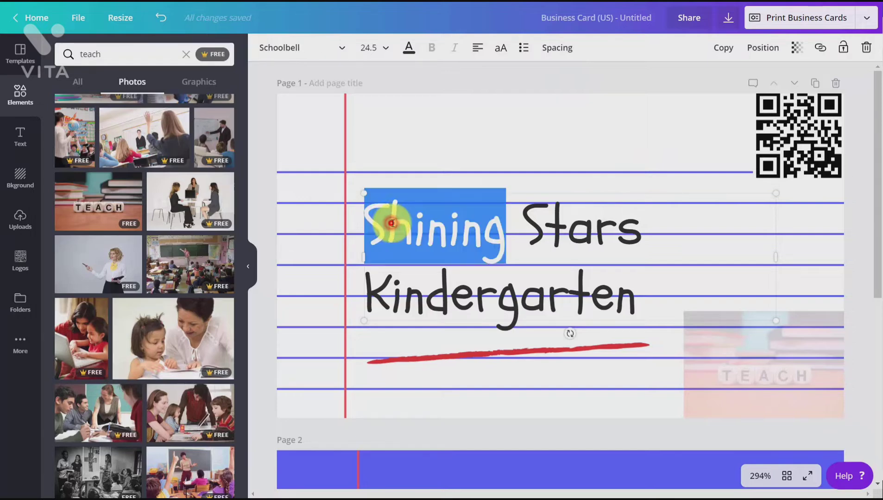
left_click_drag(384, 224, 508, 256)
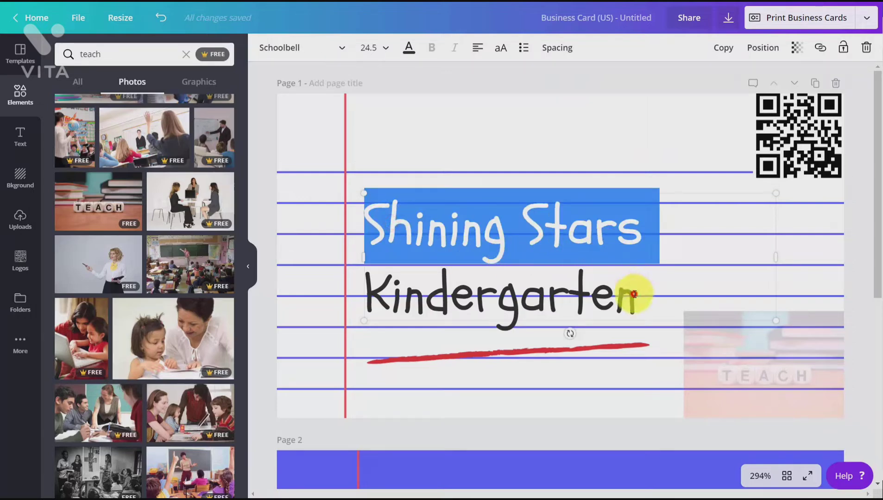
left_click_drag(634, 294, 365, 231)
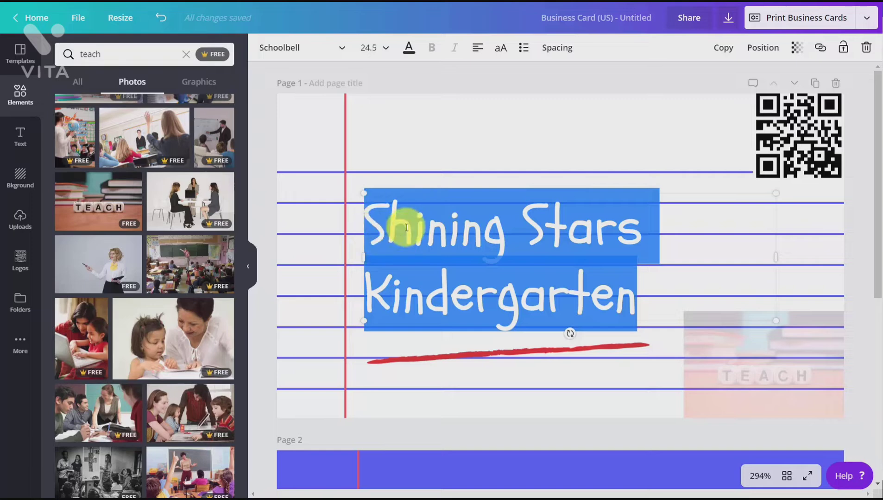
left_click(343, 47)
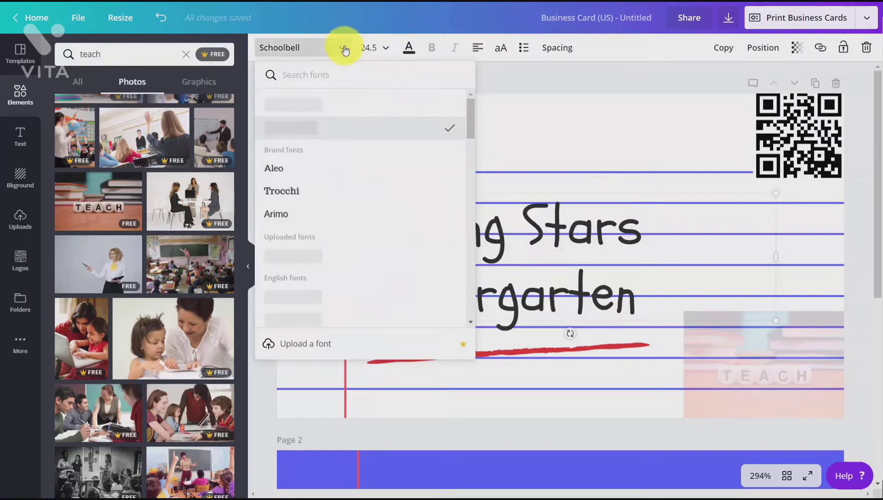
left_click(279, 215)
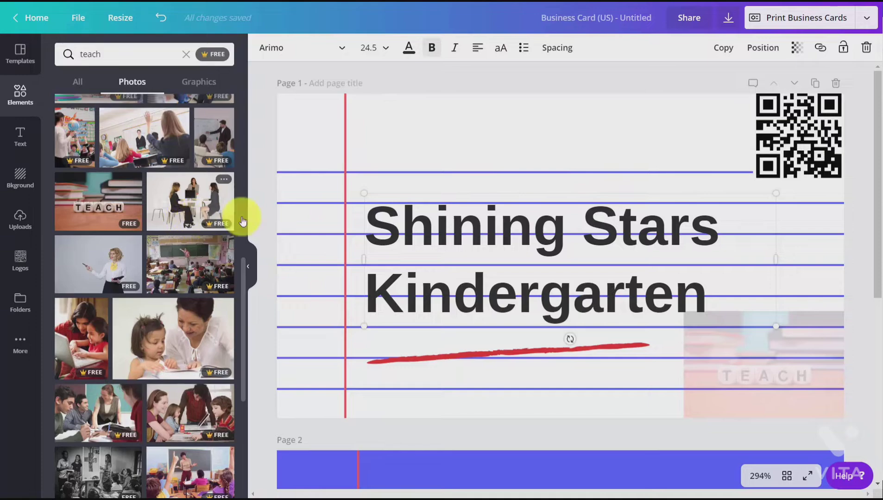
Step: Open the print order options for the business cards and set the quantity to 2,000 copies
left_click(789, 21)
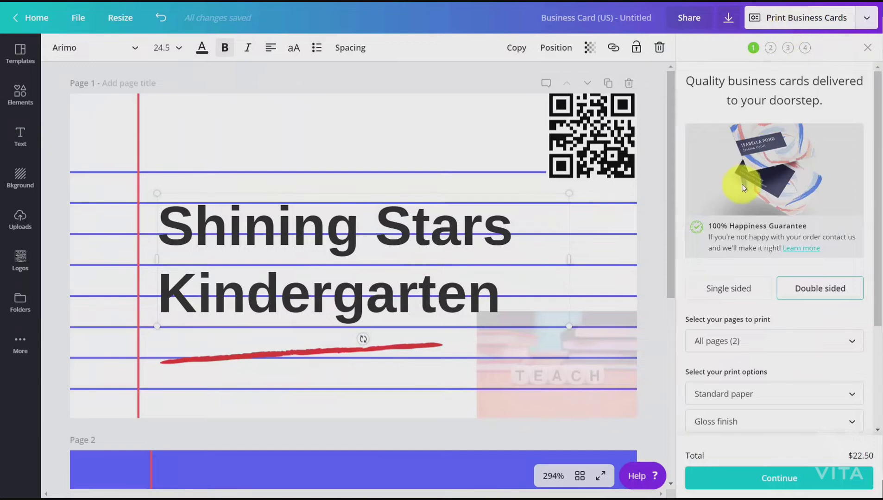
scroll(751, 178, "down", 3)
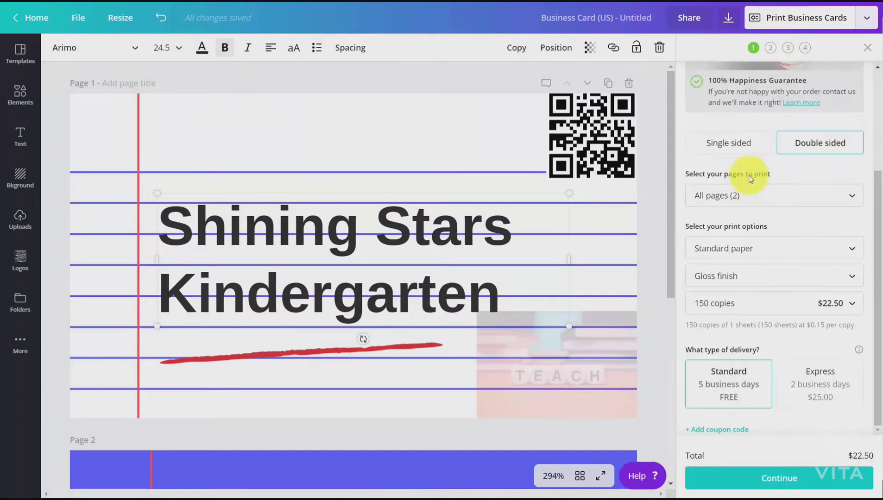
scroll(751, 178, "up", 1)
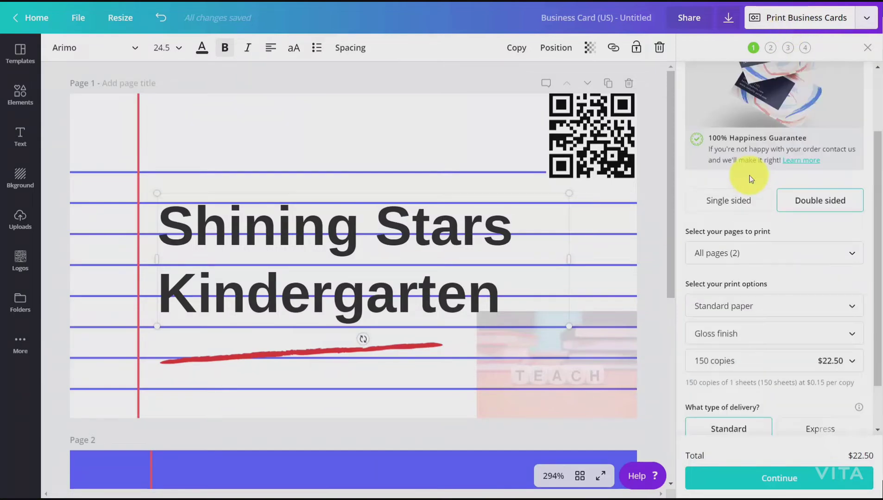
scroll(752, 180, "down", 1)
scroll(755, 195, "down", 1)
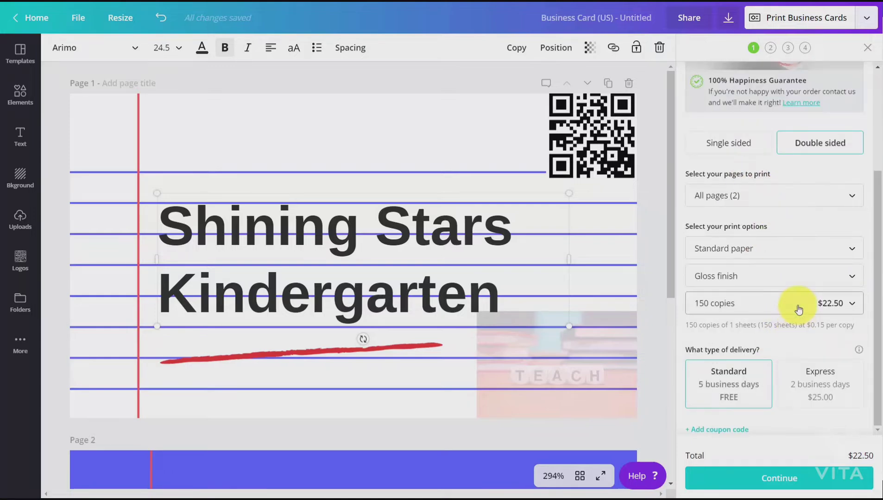
left_click(799, 309)
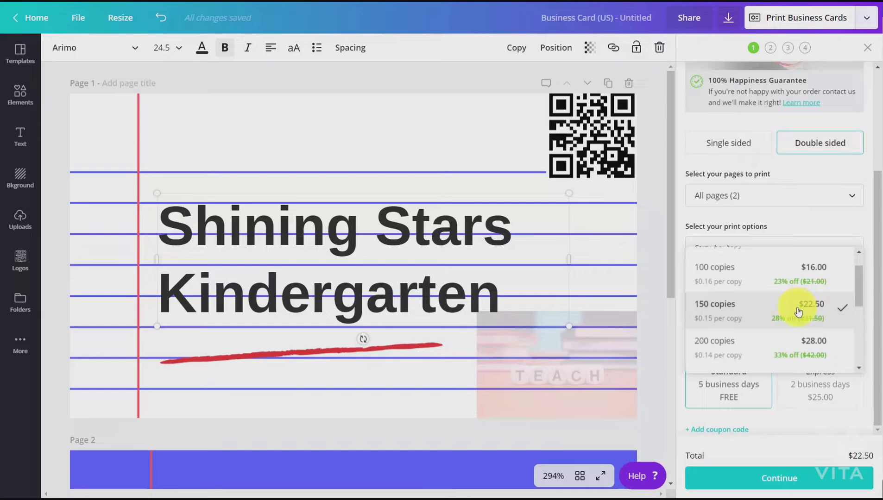
scroll(798, 313, "down", 5)
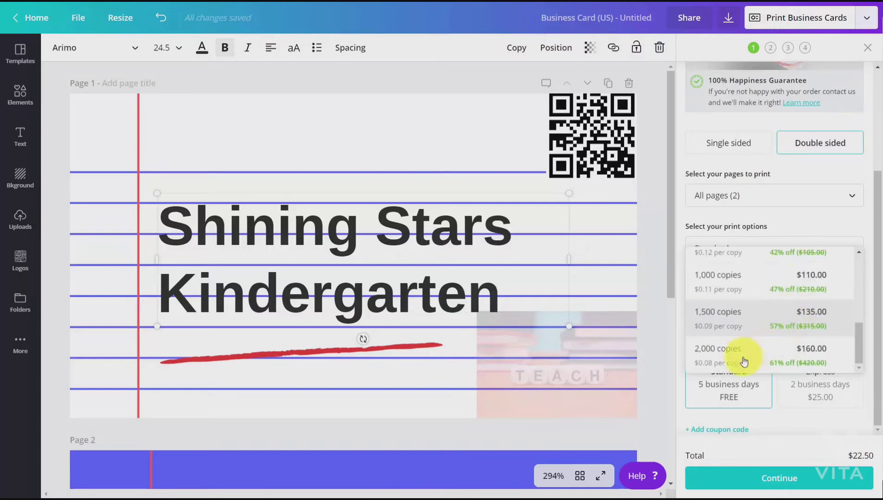
left_click(743, 357)
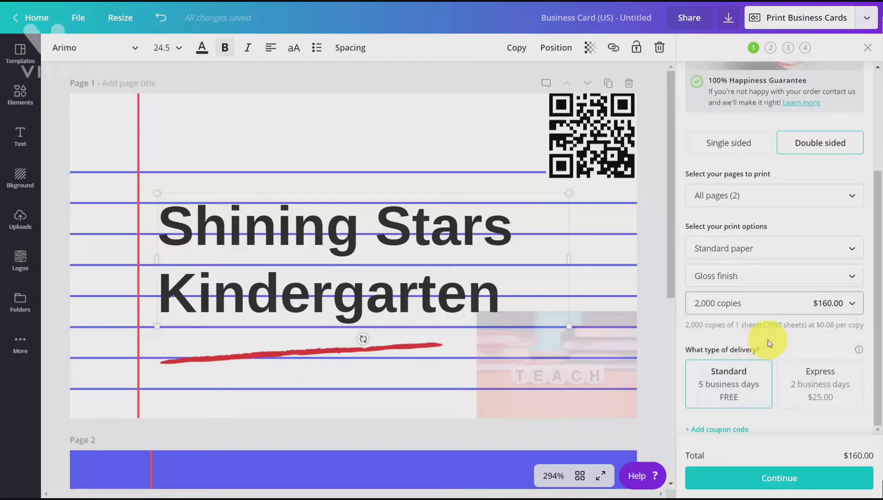
scroll(768, 341, "up", 3)
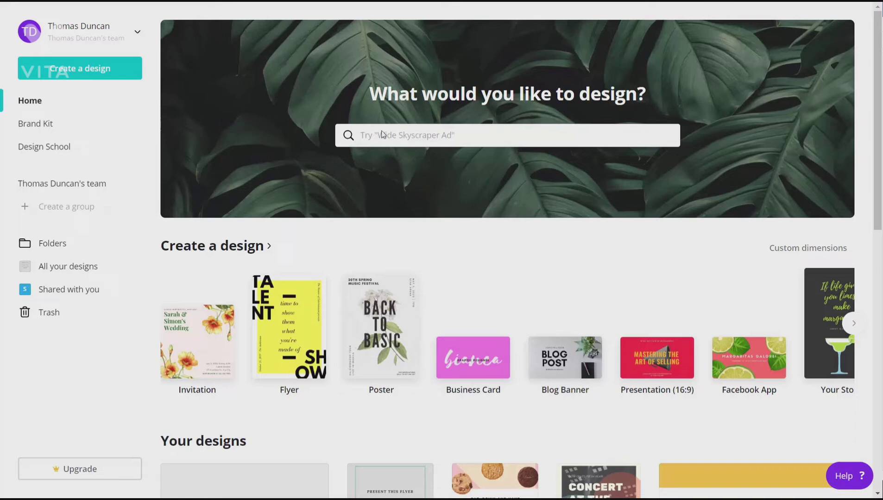
Step: Search the design types on the home page for "pos" and create a new Postcard design
left_click(401, 142)
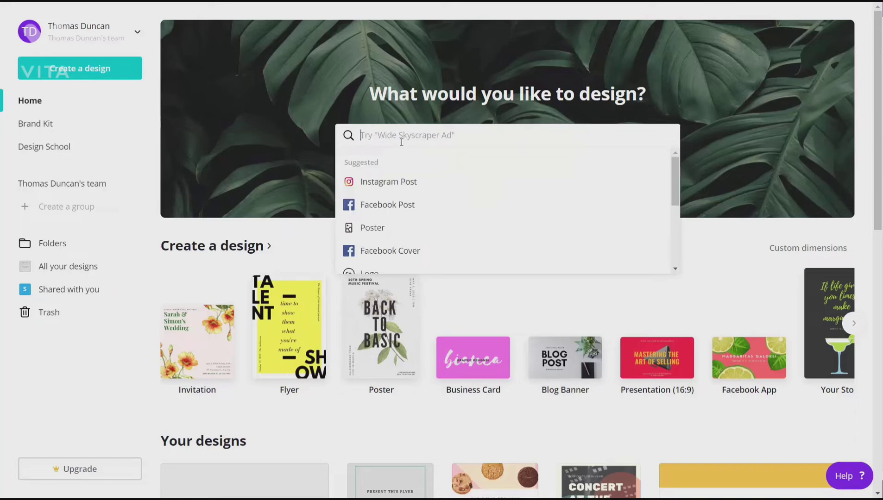
type("pos")
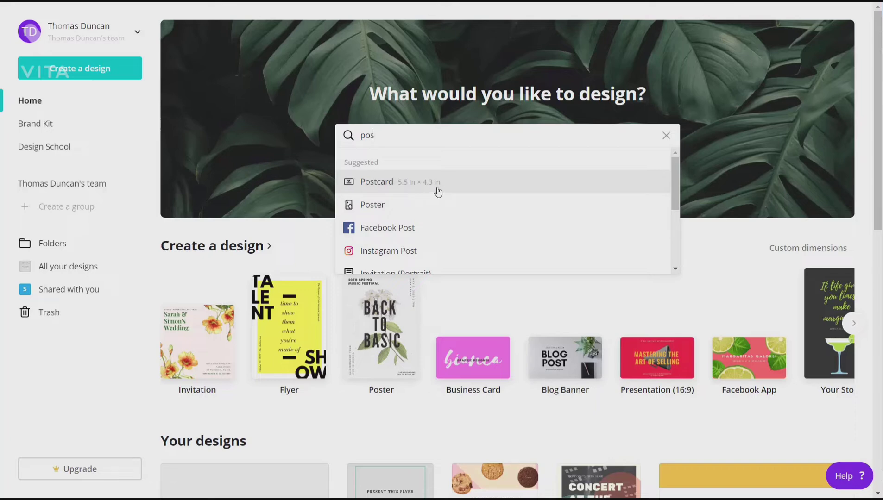
left_click(388, 186)
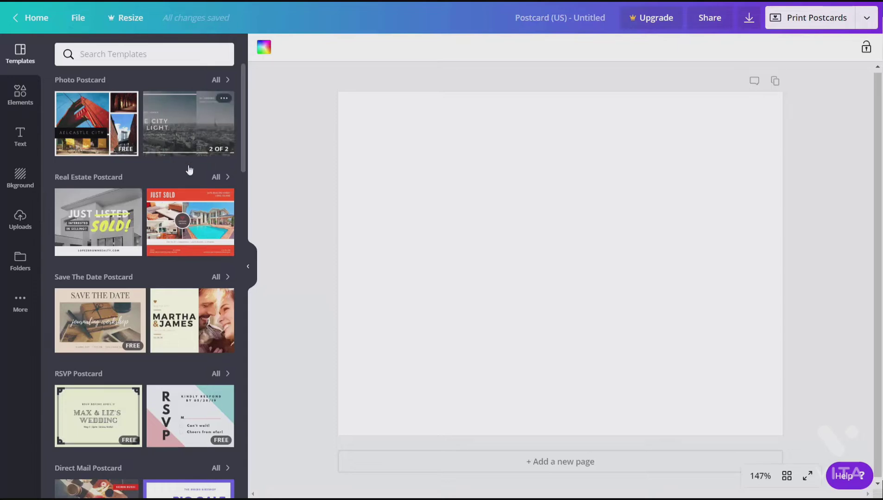
Step: Apply the Light Brown Save the Date Postcard front to page 1 and its back side to a new second page
left_click(112, 307)
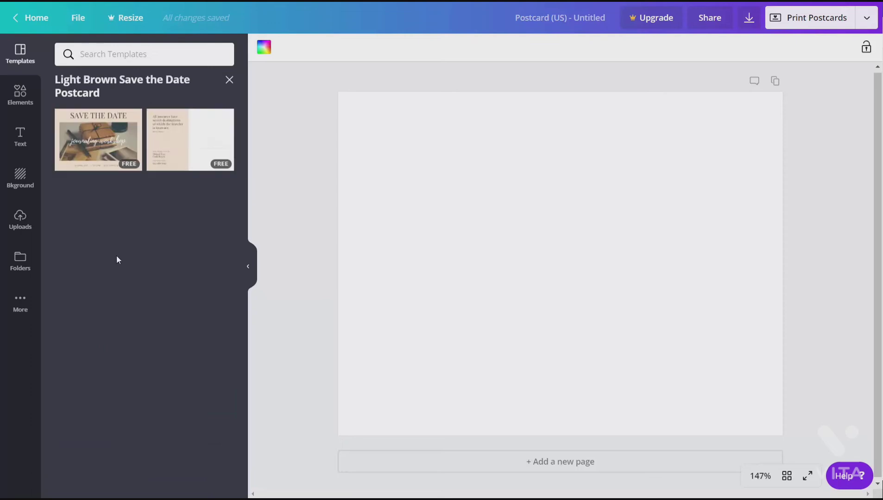
left_click(110, 149)
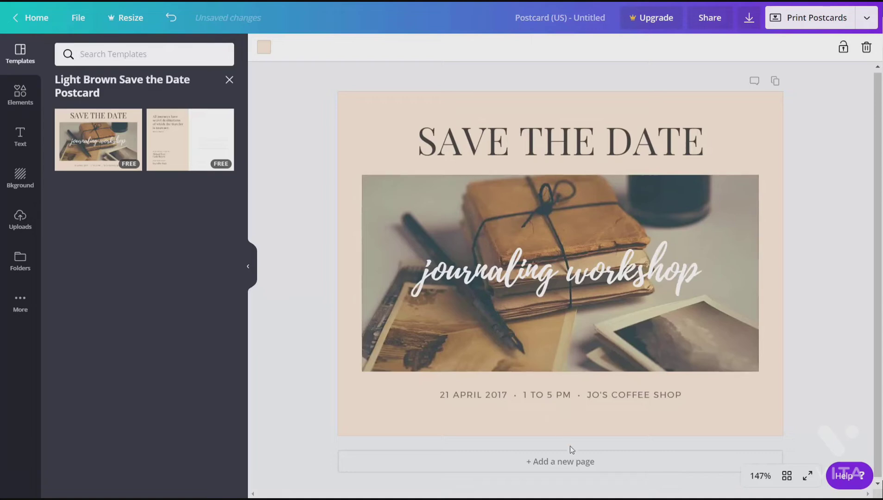
left_click(537, 467)
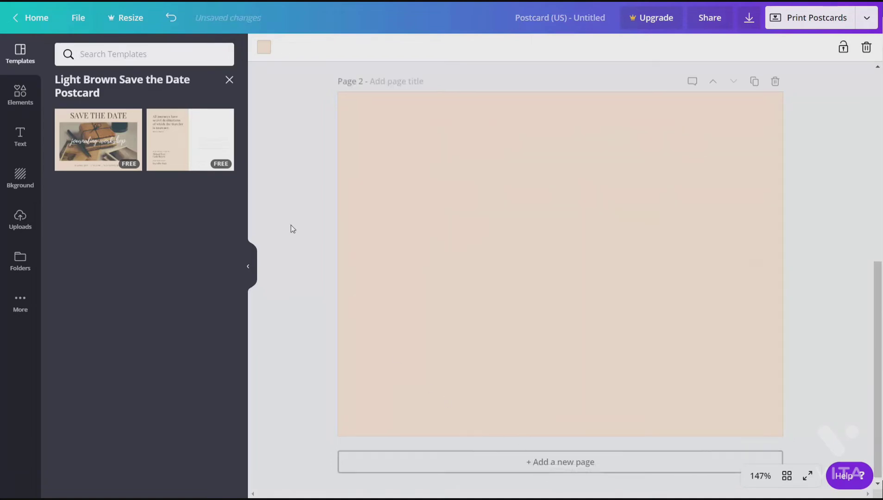
left_click(190, 151)
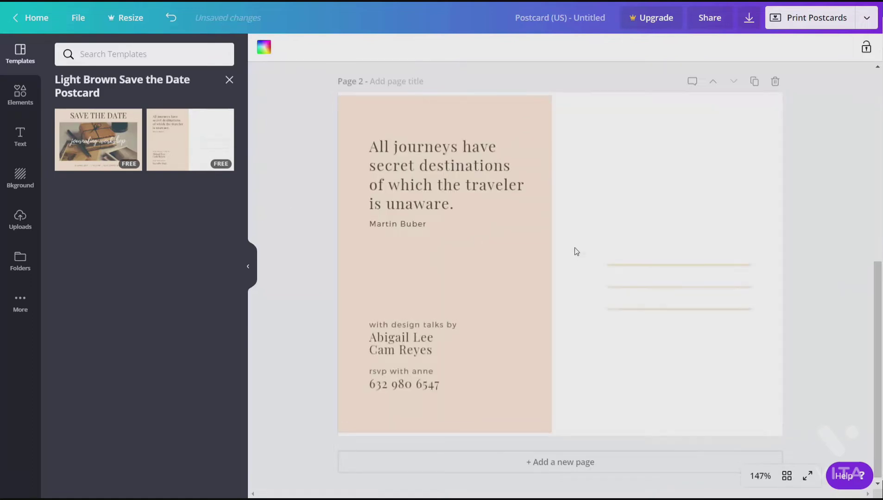
Step: Open the postcard print order, choose the 7.1in × 5.5in size, and review the remaining print options
scroll(570, 255, "up", 5)
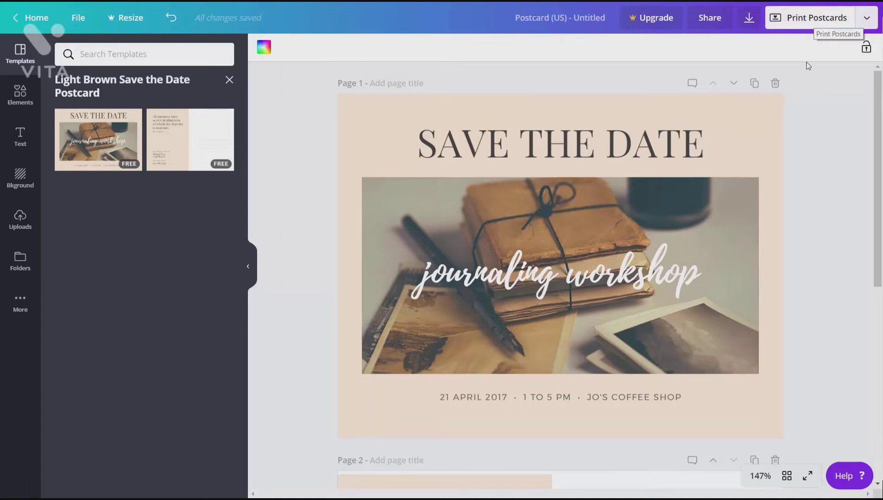
left_click(811, 21)
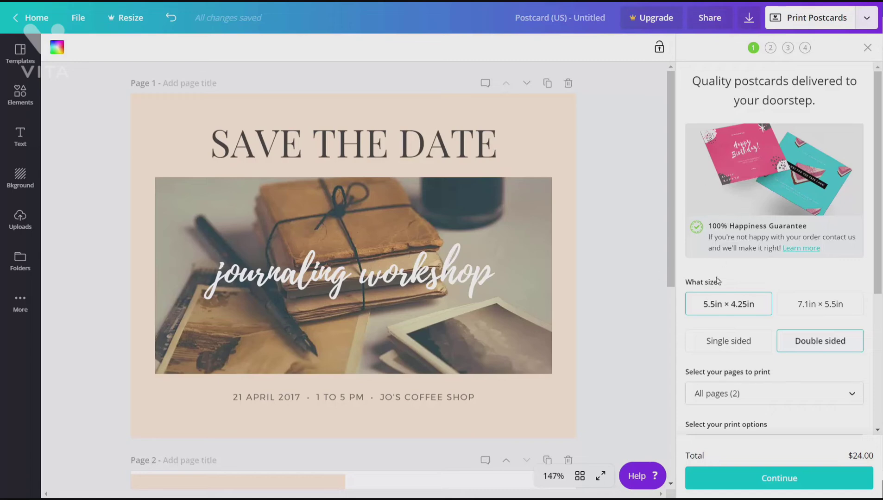
left_click(797, 306)
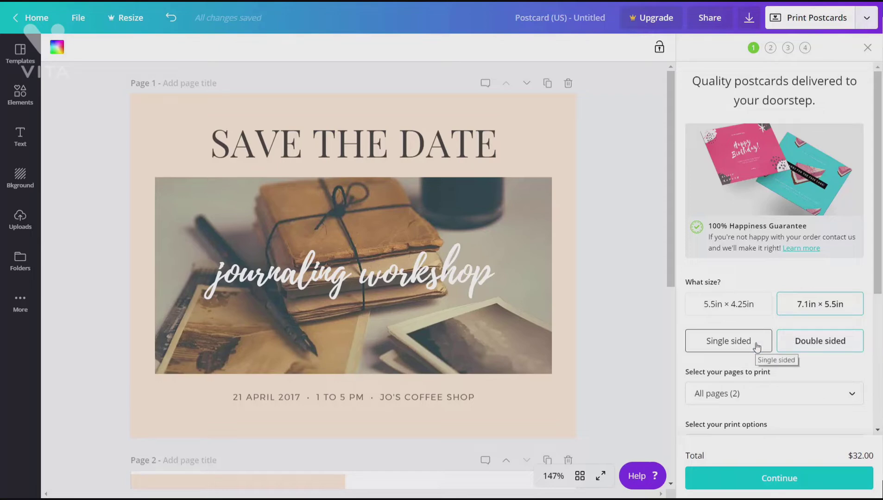
scroll(760, 345, "down", 5)
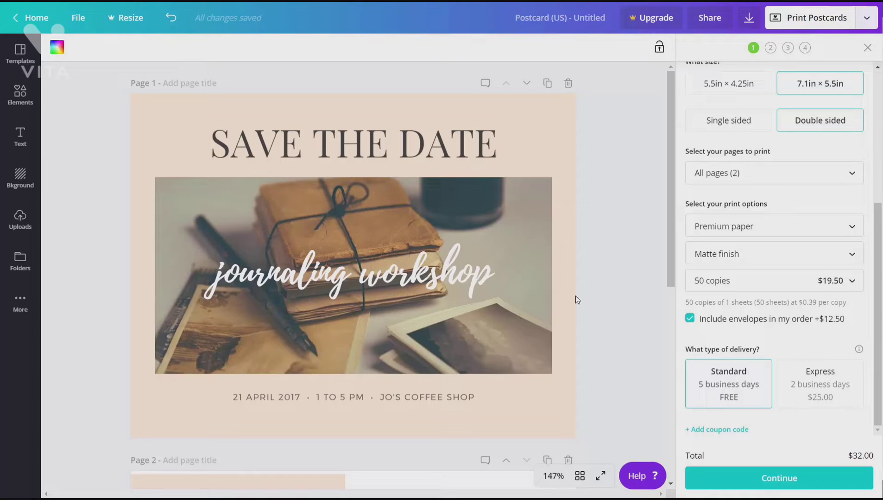
Step: Work through the postcard's print checks for image quality, white edges and danger zone, and review both pages of the PDF proof
left_click(772, 483)
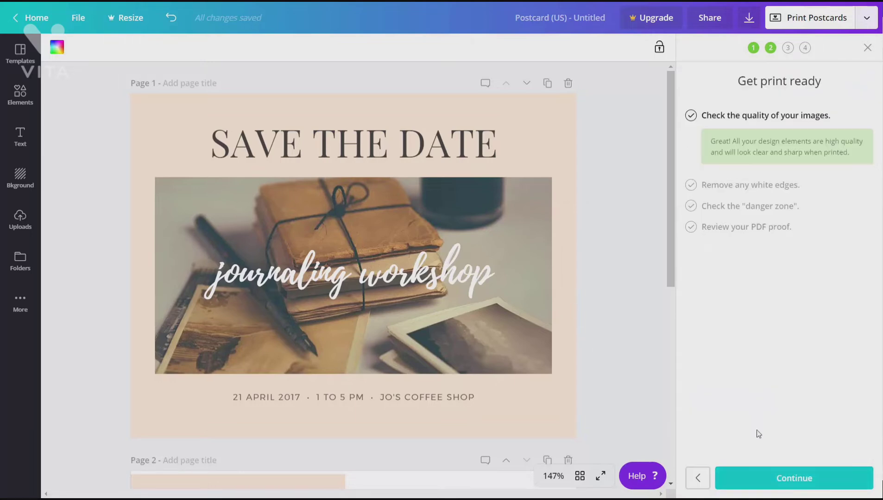
left_click(782, 482)
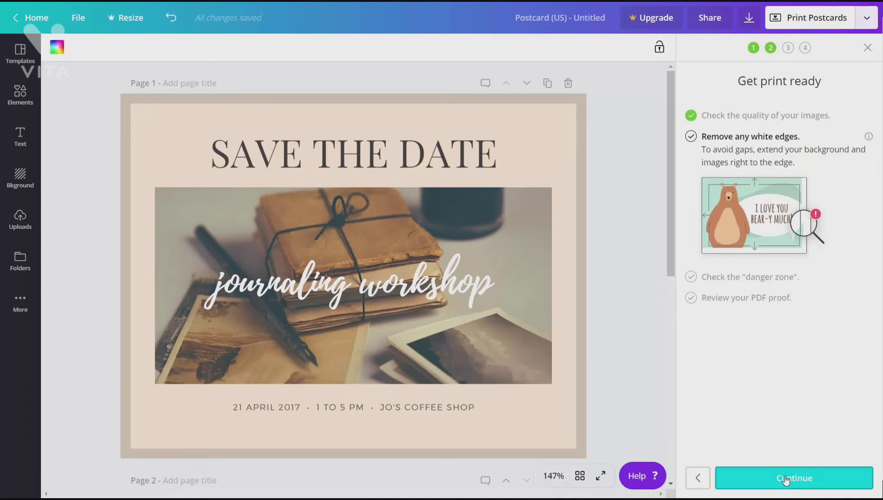
left_click(787, 481)
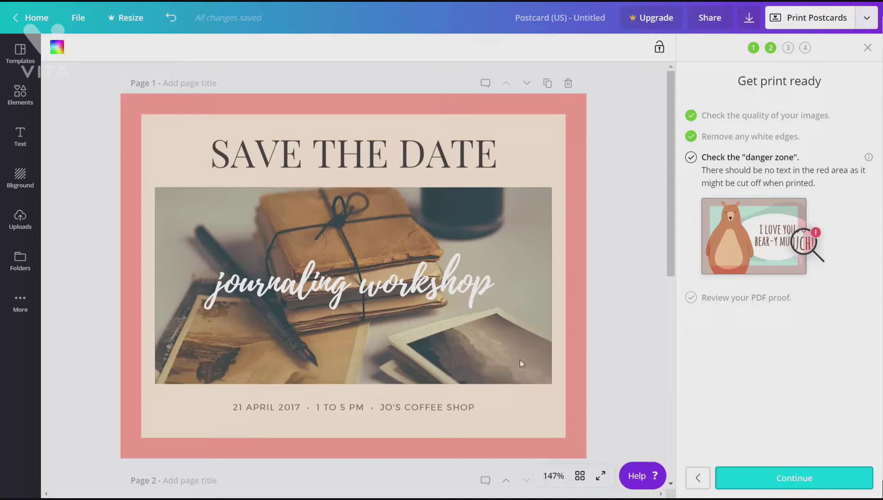
left_click(768, 479)
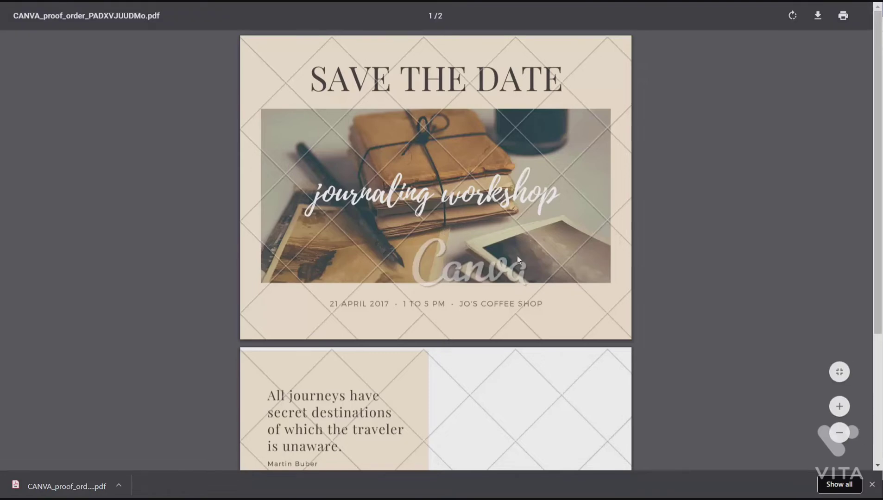
scroll(518, 269, "down", 3)
scroll(519, 272, "up", 4)
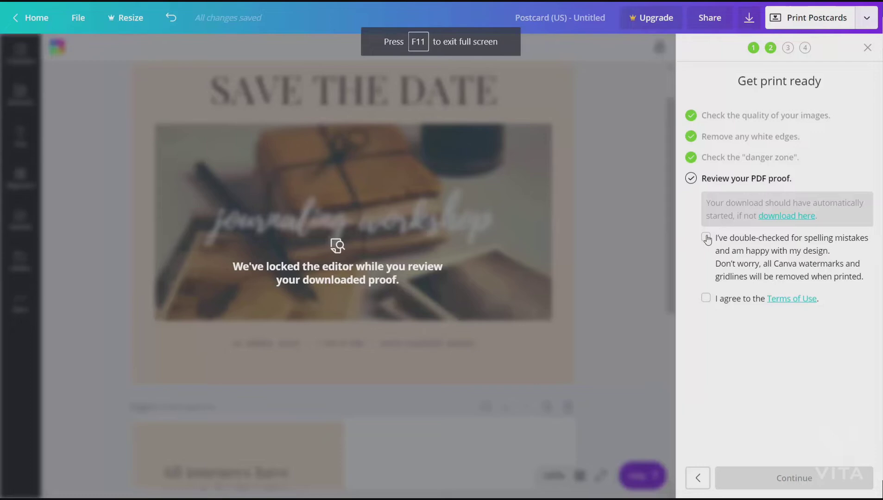
Step: Confirm the spelling and design check, agree to the Terms of Use, and continue past the prefilled shipping details
left_click(707, 238)
left_click(706, 298)
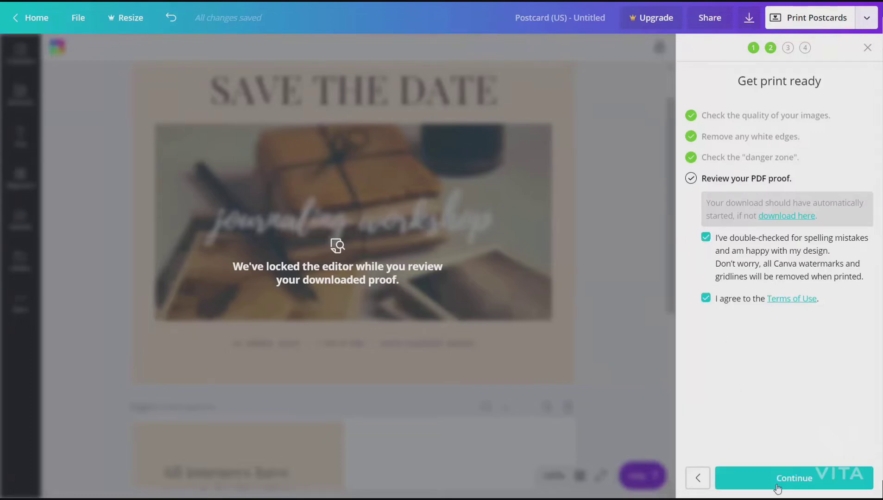
left_click(778, 479)
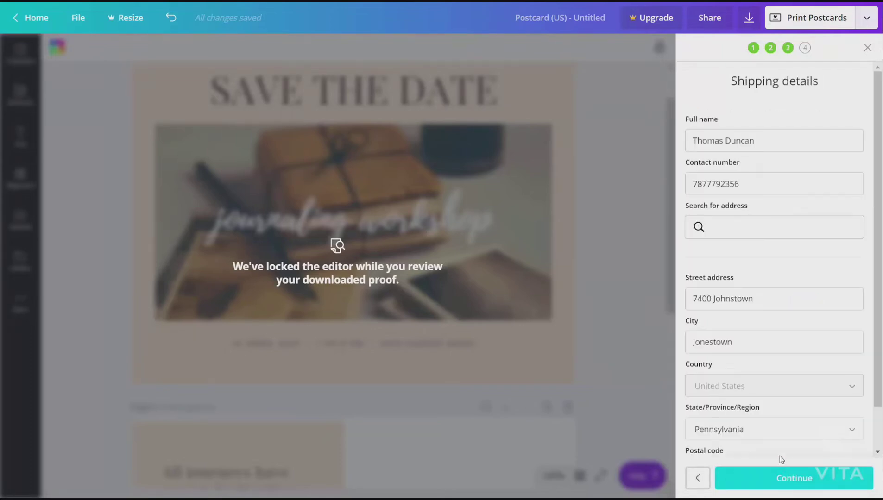
left_click(798, 485)
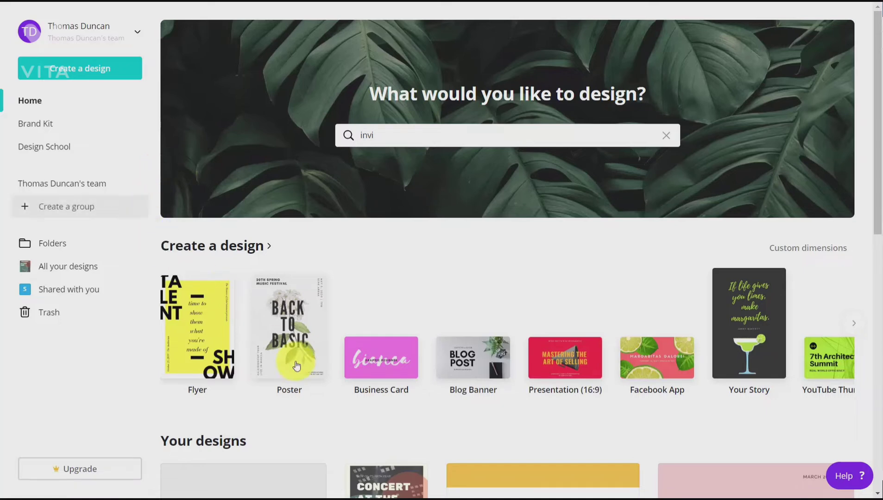
Step: Create a new Poster design and apply the Will Draw for Food event poster template
left_click(290, 310)
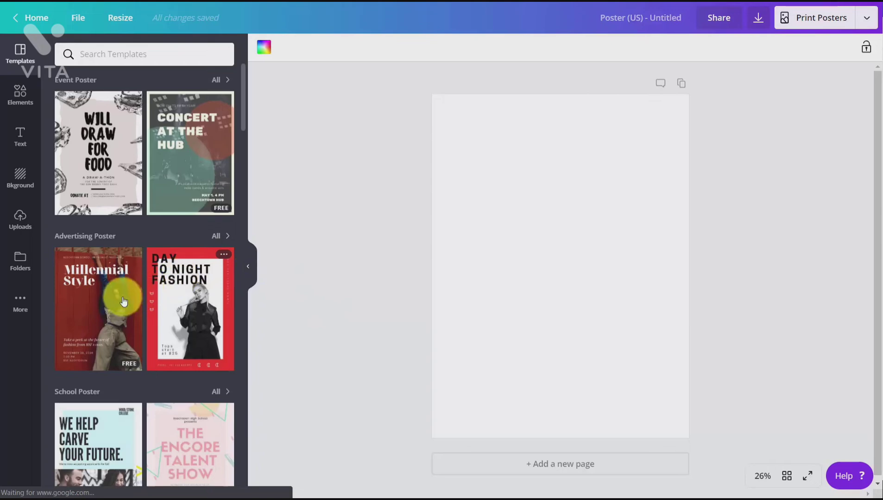
left_click(113, 166)
left_click(471, 269)
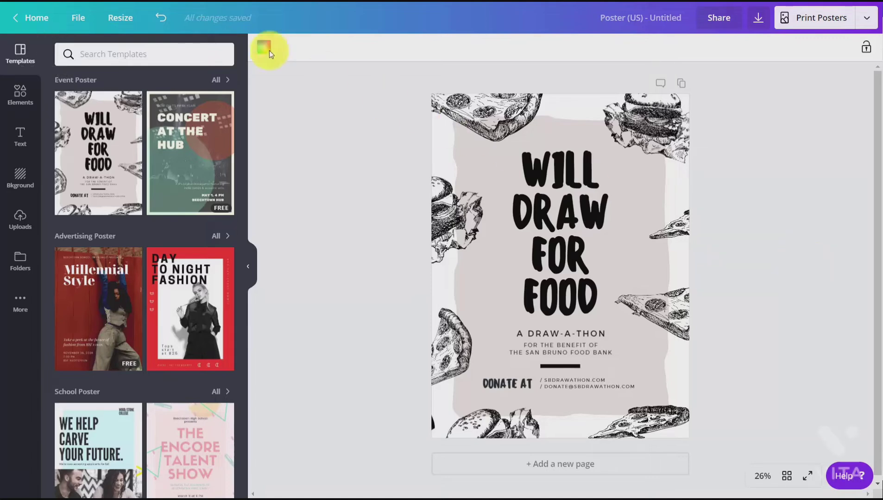
Step: Make a resized copy of the poster in the Presentation (16:9) format
left_click(122, 18)
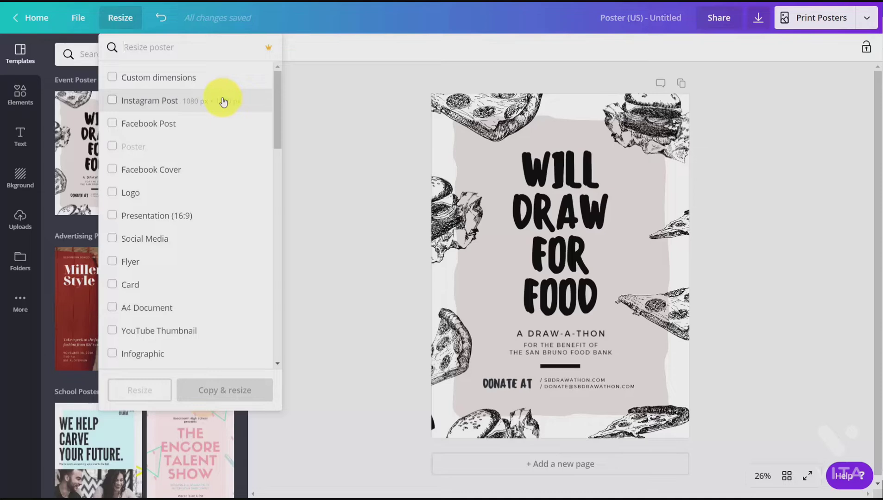
left_click(111, 215)
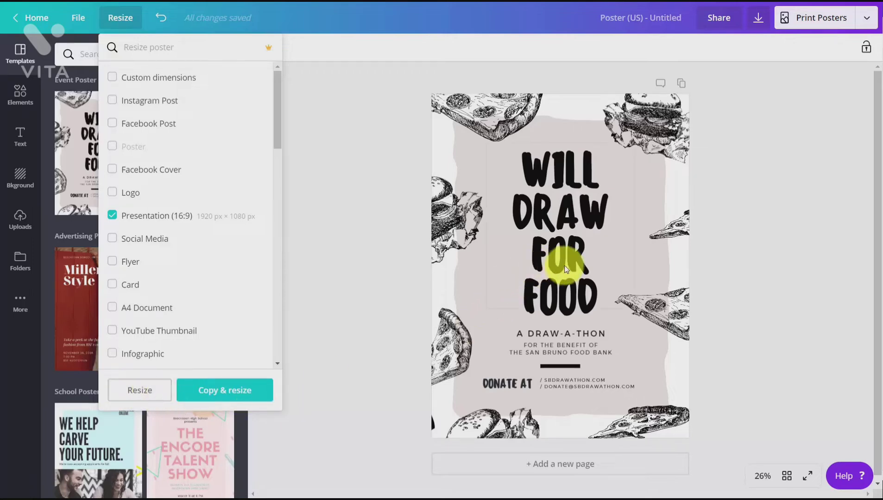
left_click(227, 393)
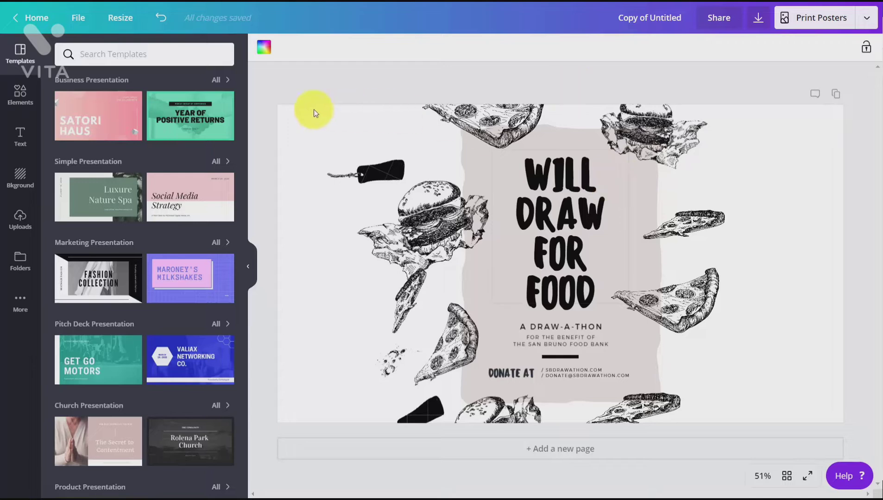
Step: Make another resized copy of the design in the Business Card format, 3.5 in × 2 in
left_click(130, 24)
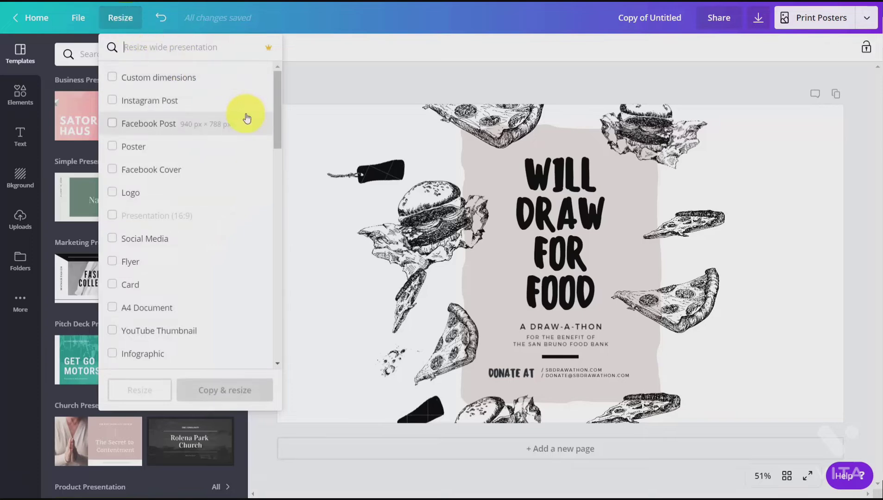
scroll(247, 118, "down", 1)
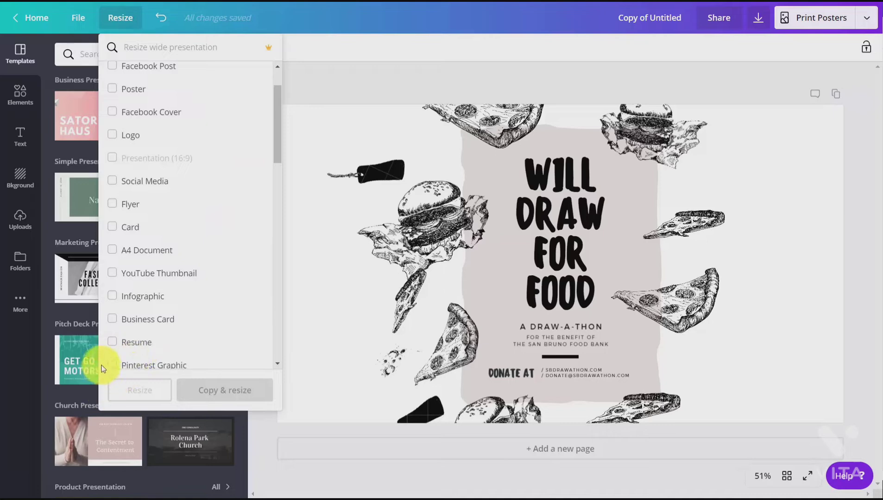
left_click(132, 320)
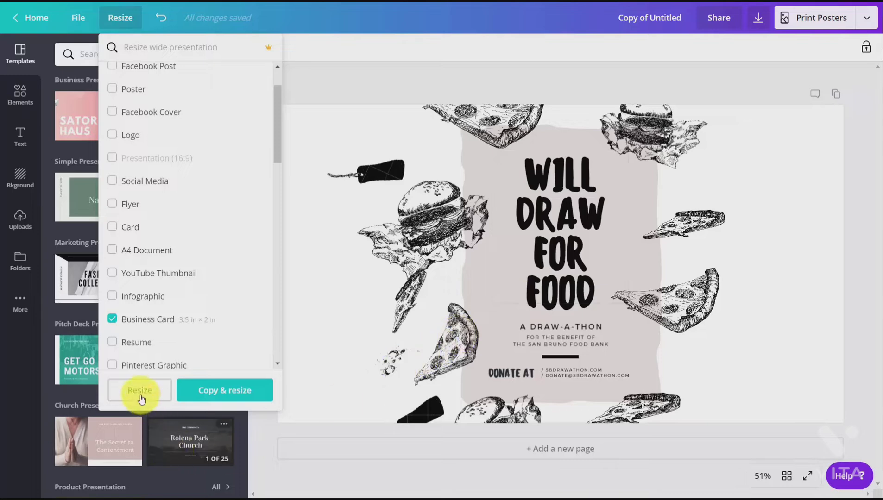
left_click(217, 395)
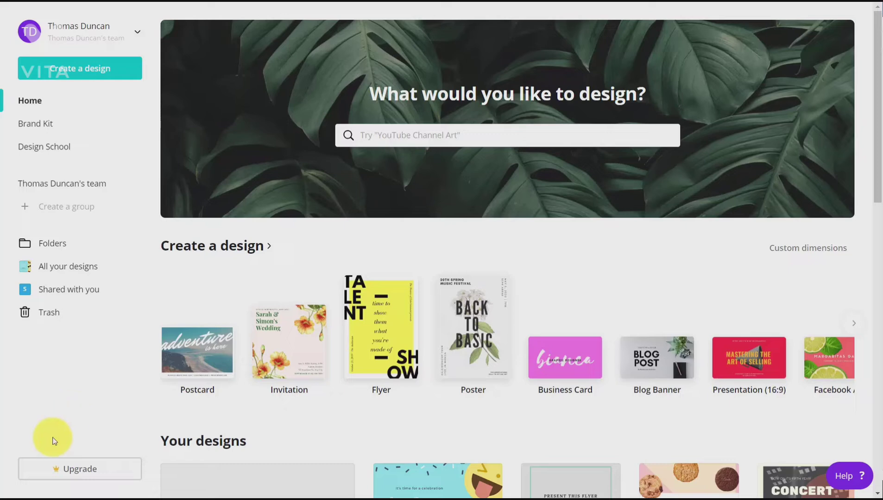
Step: Open the upgrade offer from the home page and start the 30-day free trial of Canva for Work
left_click(74, 470)
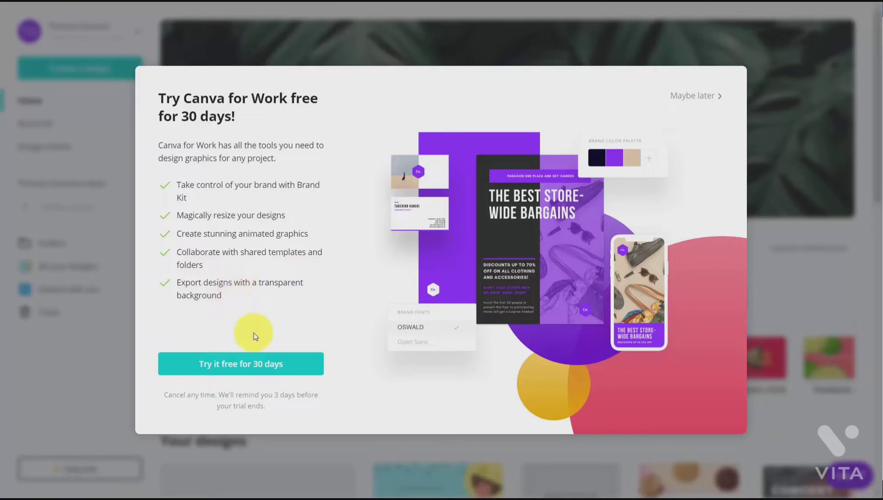
left_click(236, 366)
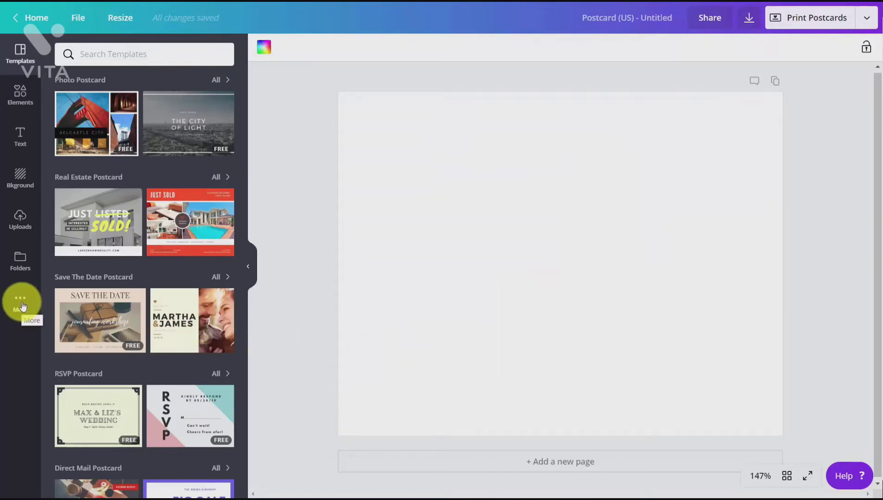
Step: Look through the additional apps and the Canva for Work bundle available in the blank postcard design
left_click(21, 304)
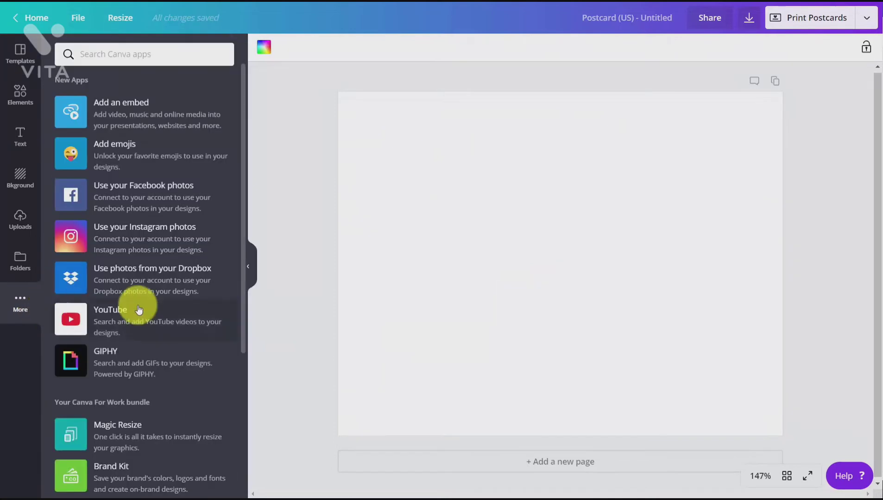
scroll(139, 310, "down", 5)
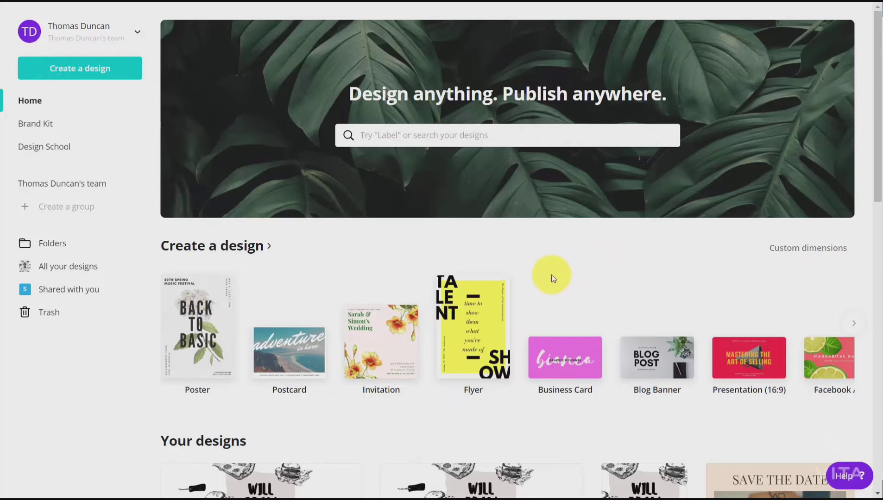
Step: Open the Brand Kit and add a pink swatch to the Brand colors palette
left_click(44, 128)
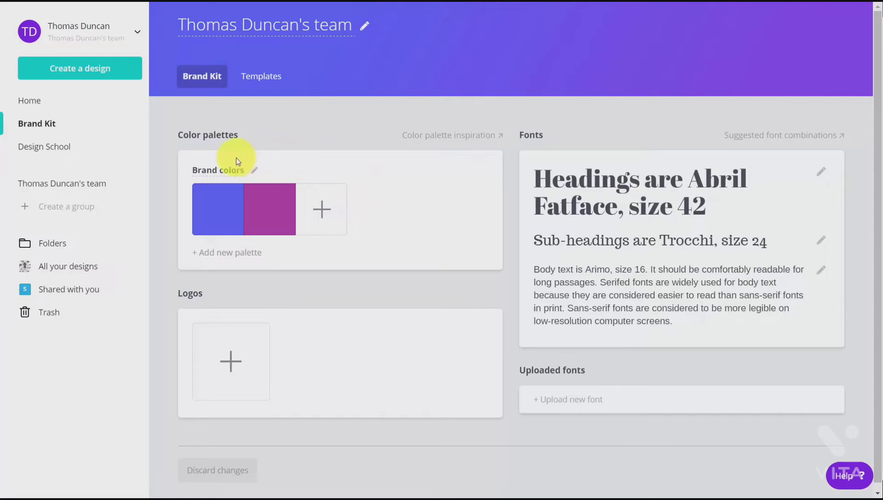
left_click(324, 211)
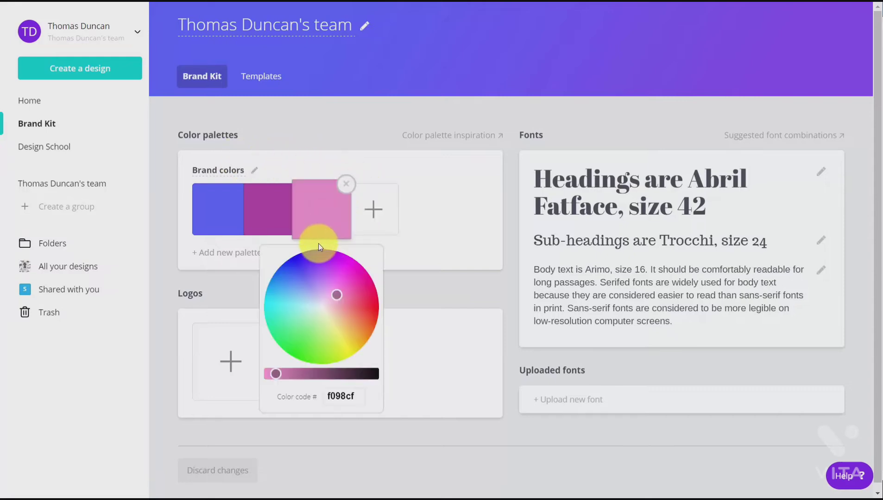
left_click(312, 274)
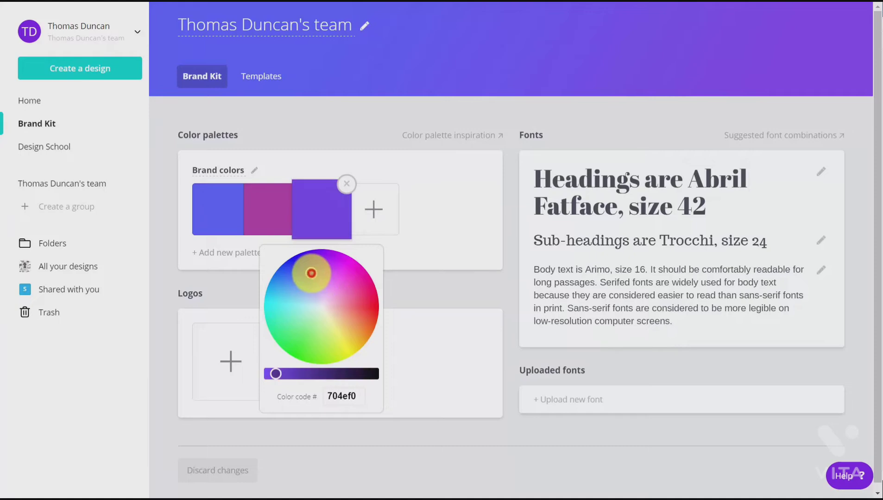
left_click(340, 284)
left_click(407, 329)
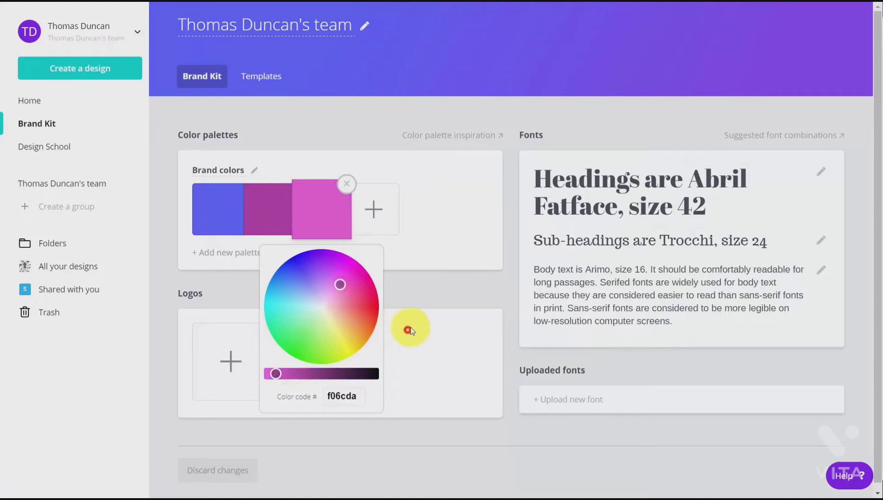
Step: Add the green 6bcc5a as another swatch in the Brand colors palette
left_click(382, 208)
left_click(363, 334)
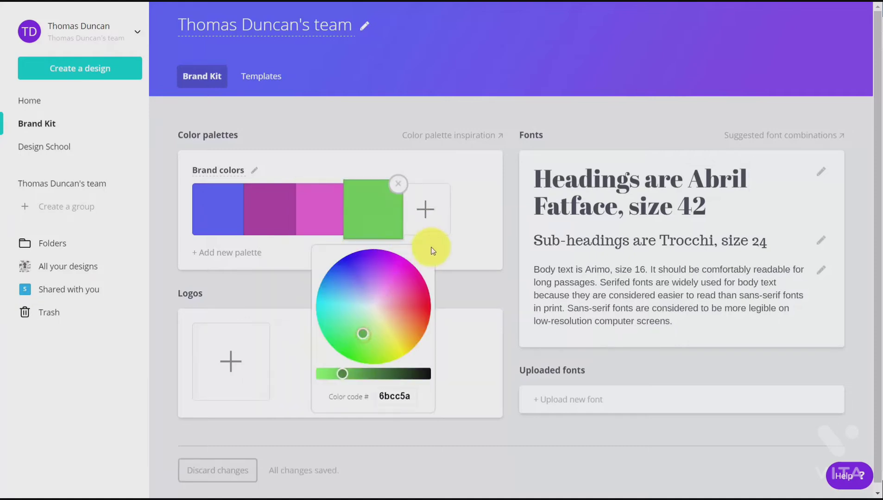
left_click(482, 232)
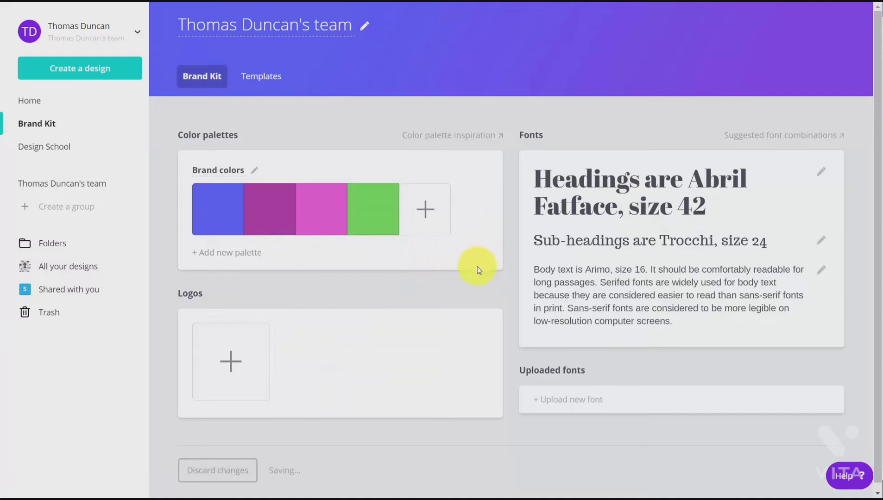
Step: Change the brand heading font to Aleo
left_click(609, 188)
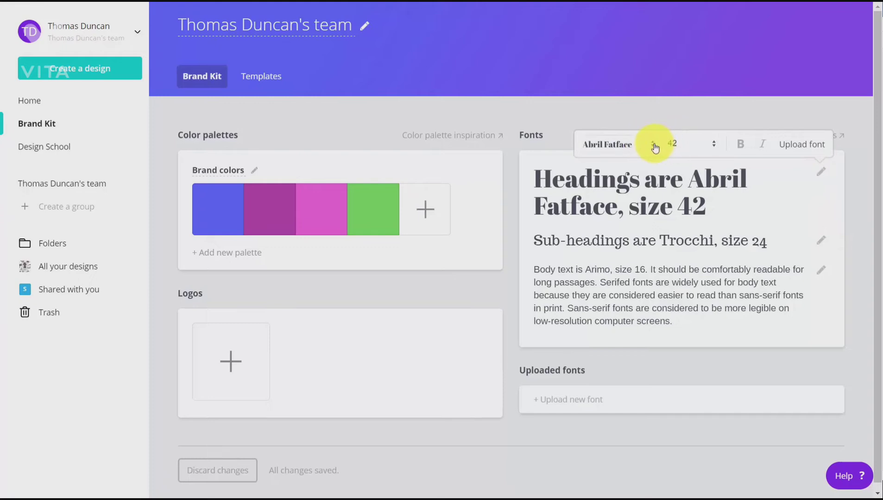
left_click(653, 146)
scroll(651, 233, "down", 3)
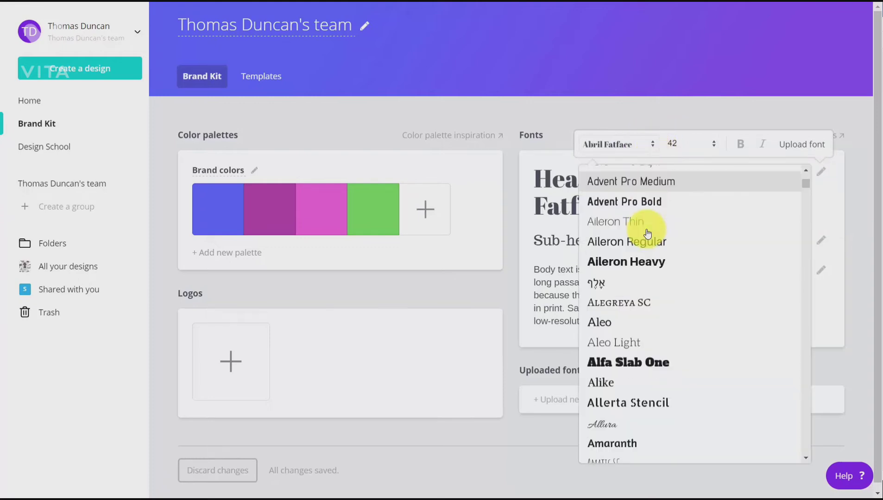
scroll(621, 252, "down", 2)
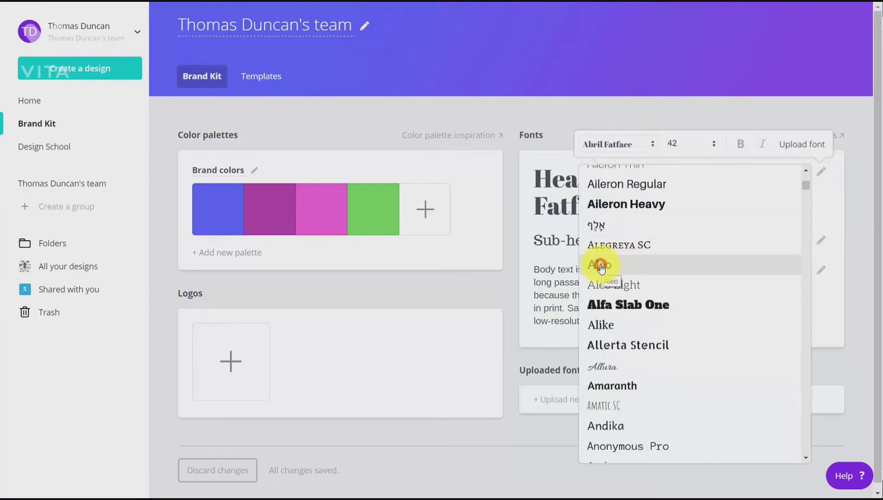
left_click(600, 268)
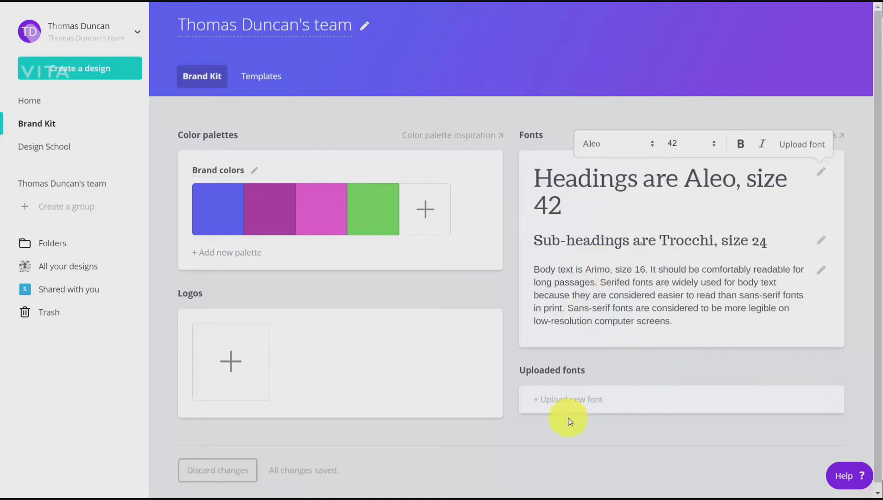
Step: Upload the Bauhaus 93 font to the Brand Kit, confirming the right to use it
left_click(555, 401)
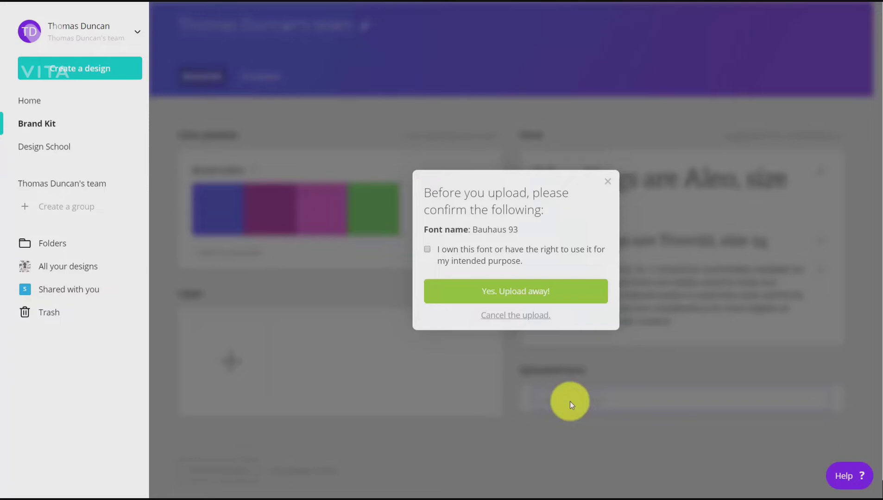
left_click(427, 251)
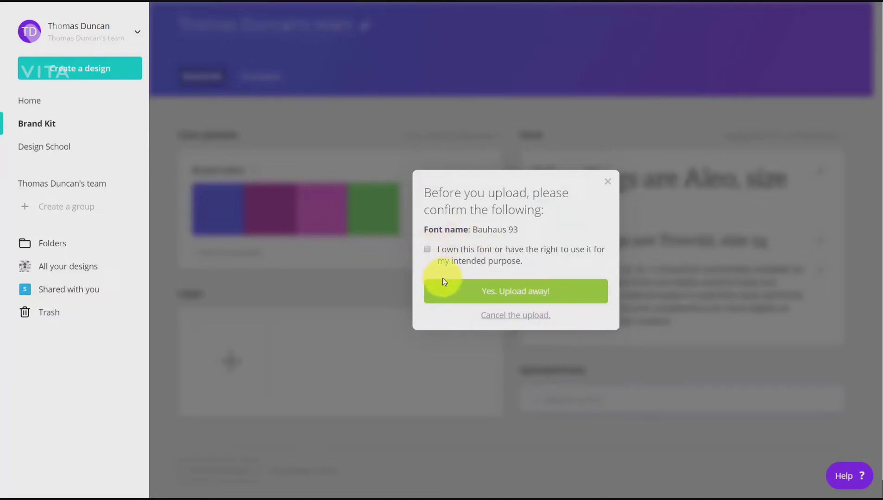
left_click(503, 293)
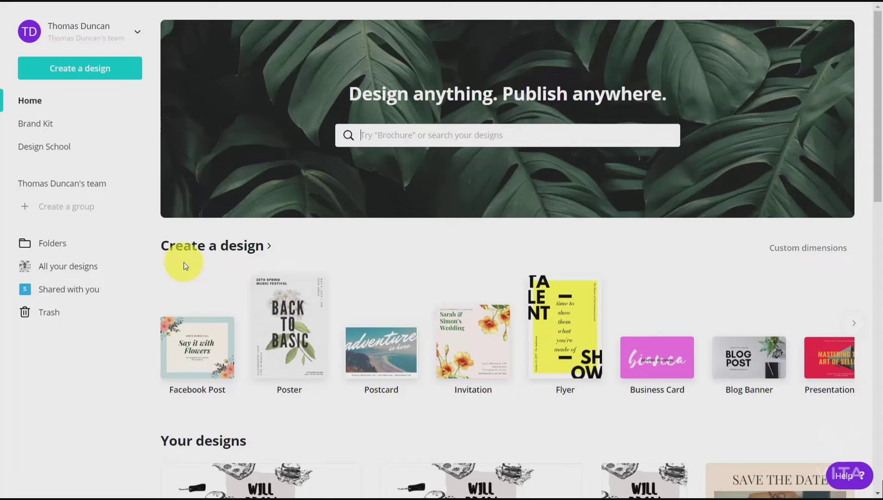
Step: Create a new blank Instagram Post design and open its background color choices
left_click(172, 246)
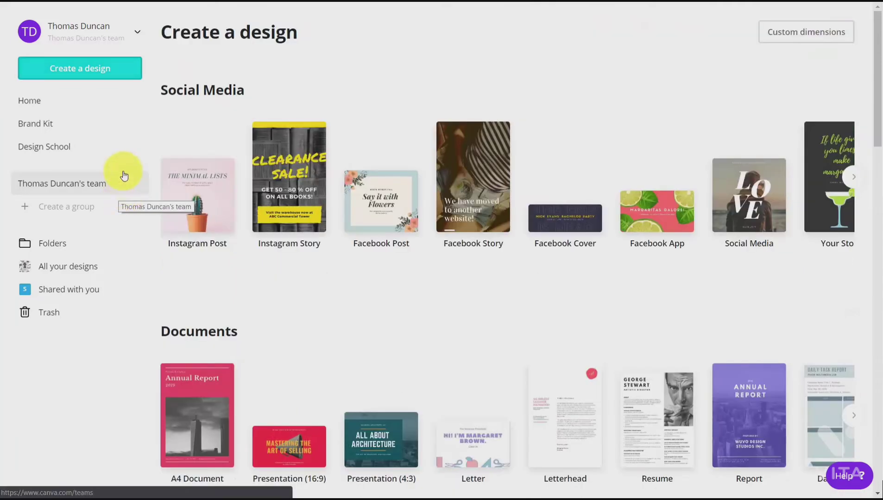
left_click(76, 68)
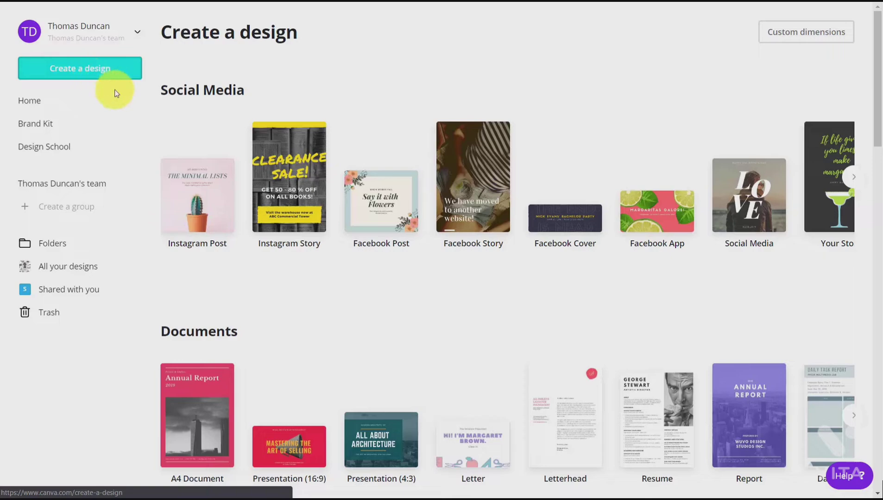
left_click(201, 189)
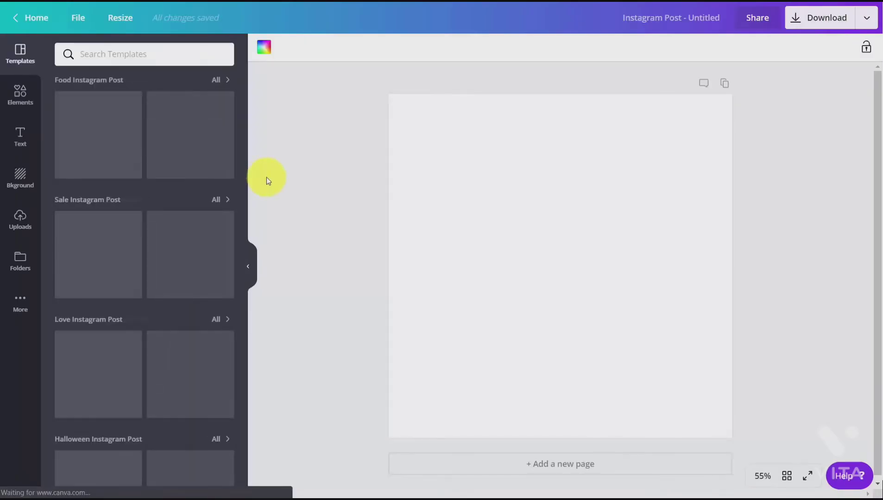
left_click(263, 51)
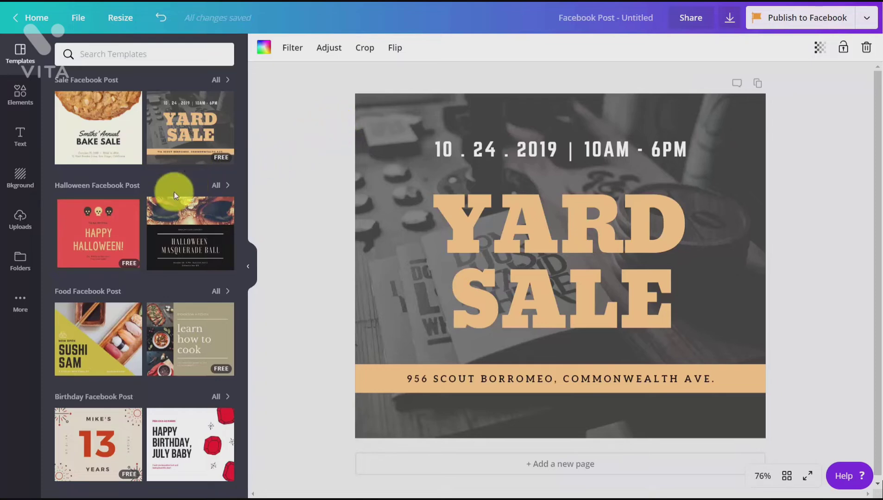
Step: Add the QR code image from the Logos folder to the design and open the font choices for the cooking template's text
left_click(17, 262)
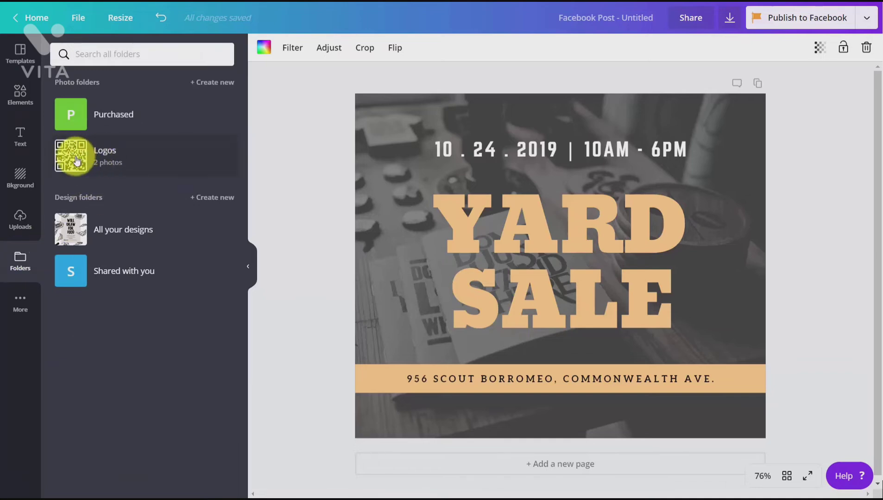
left_click(77, 160)
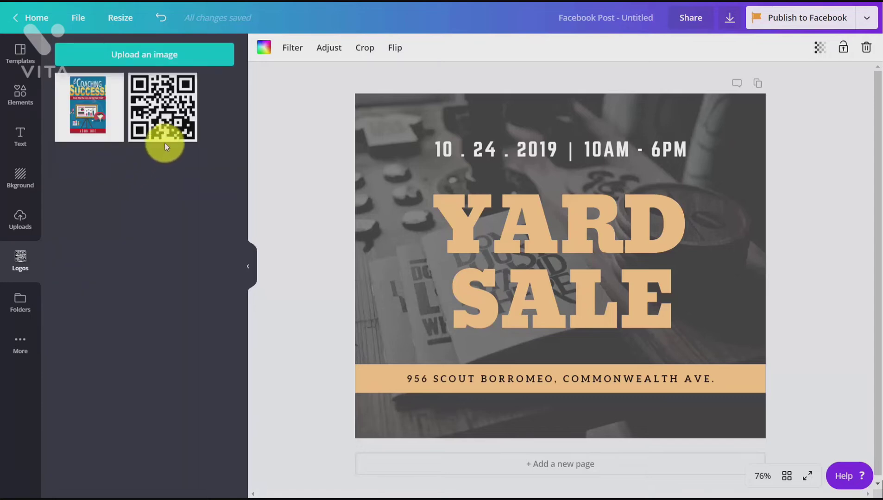
left_click(164, 113)
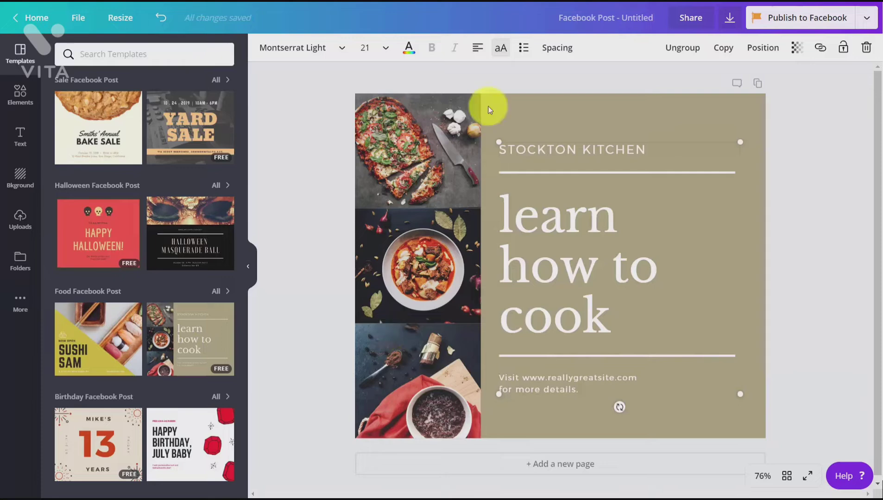
left_click(342, 49)
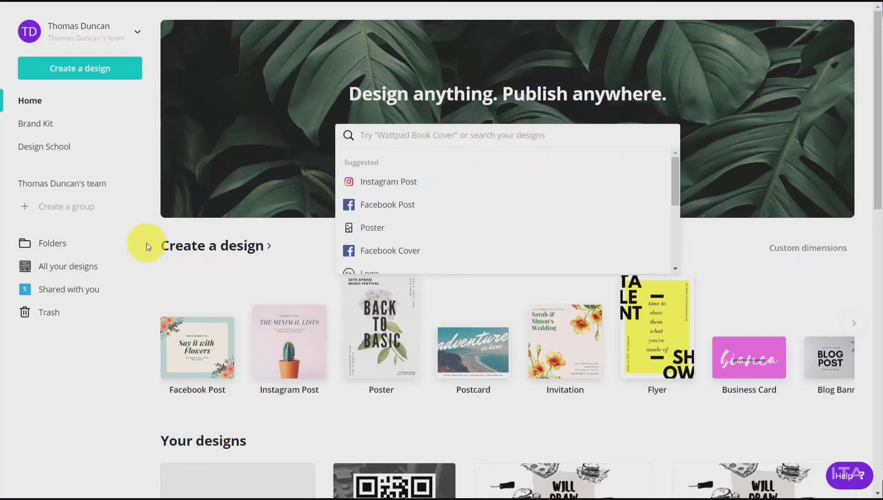
Step: Create a new blank Facebook Post design and show the photo elements
left_click(74, 71)
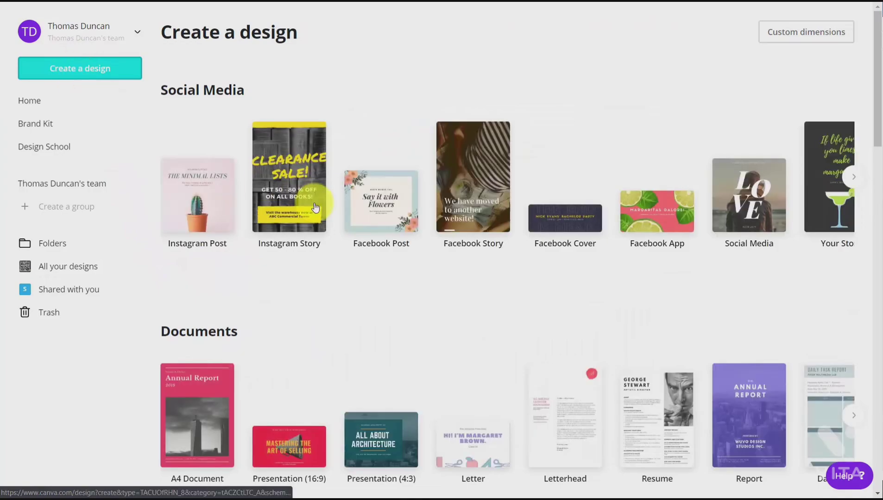
left_click(364, 210)
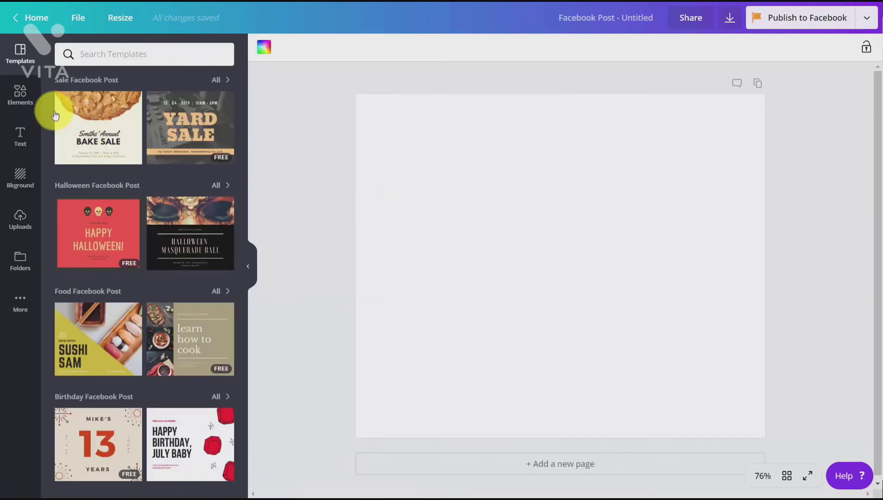
left_click(14, 96)
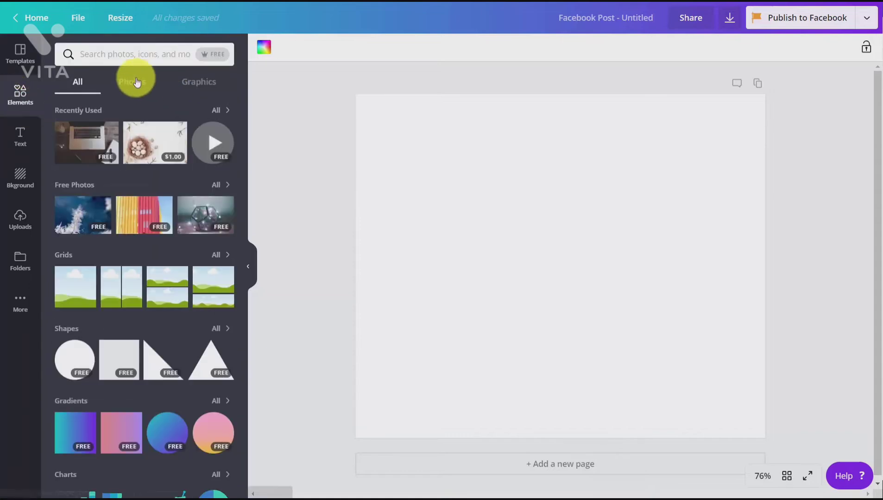
left_click(133, 87)
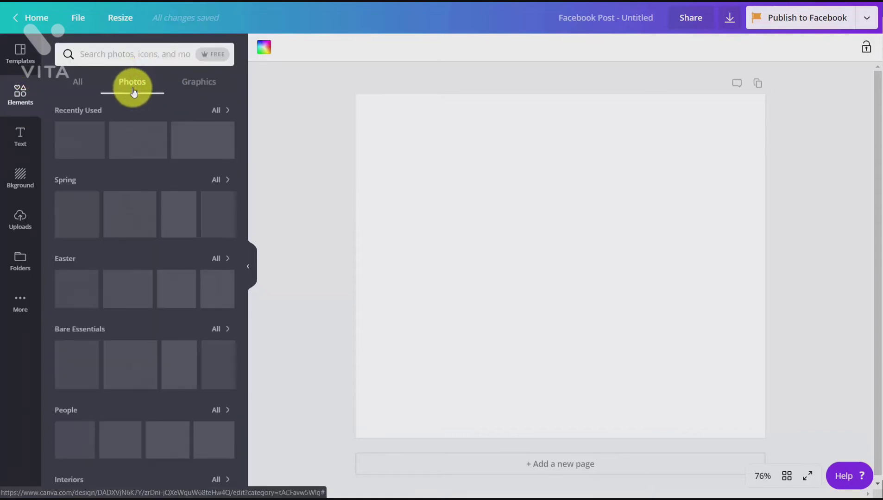
Step: Search the free photos for "laptop" and add the cut-out photo of the open black laptop to the page
left_click(207, 56)
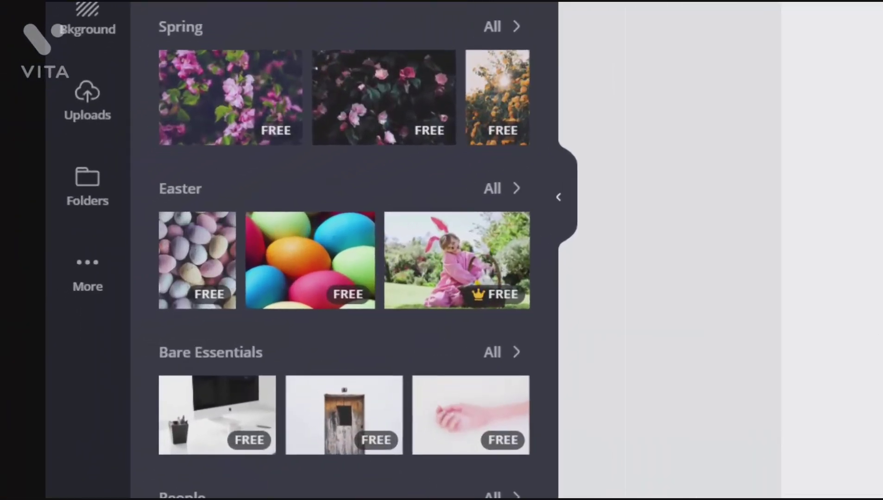
mouse_move(480, 299)
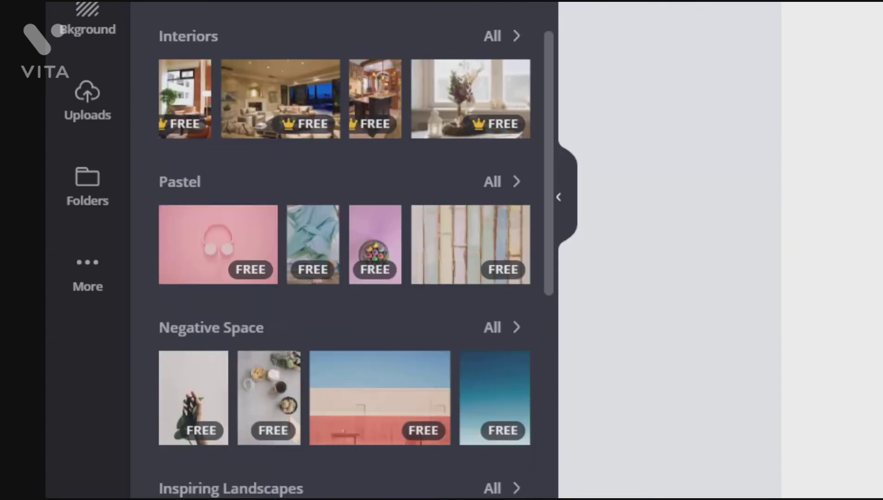
mouse_move(493, 67)
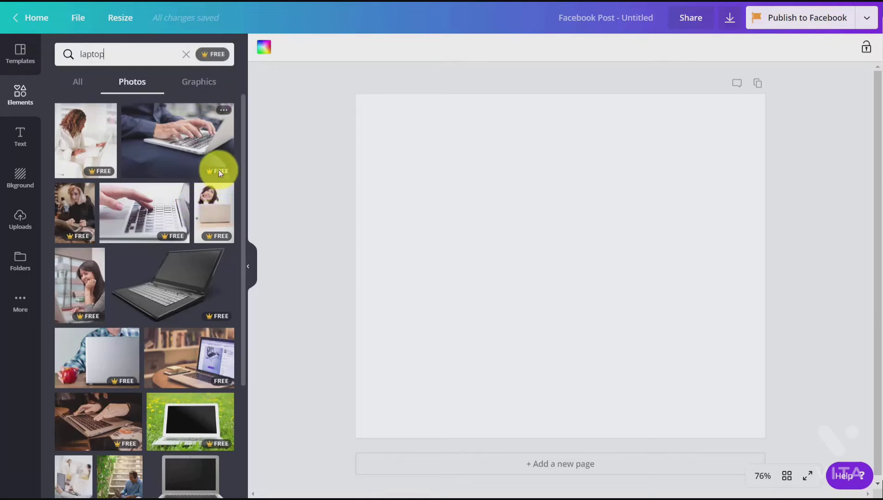
mouse_move(188, 237)
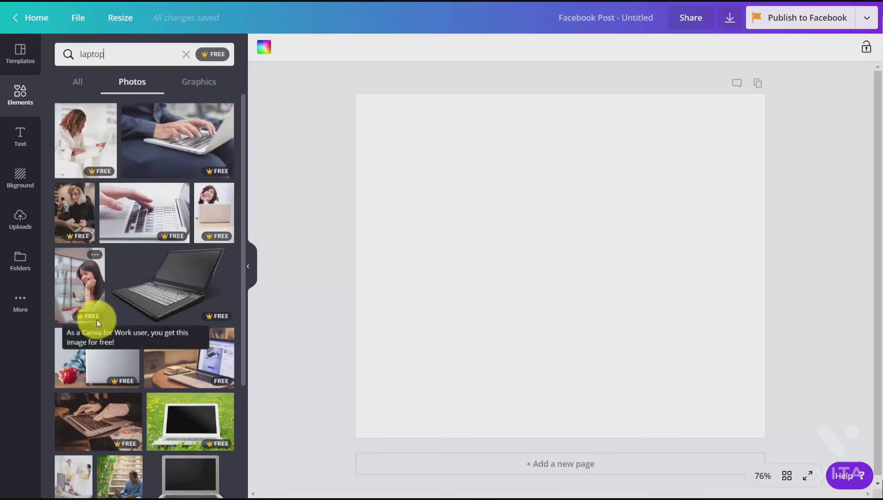
left_click(208, 322)
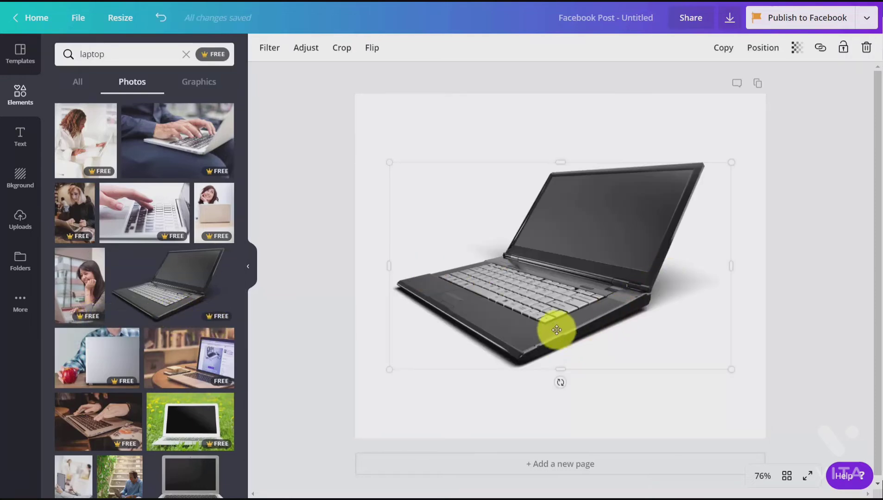
Step: Apply the Festive filter to the laptop photo and set its tint to 45
left_click(273, 55)
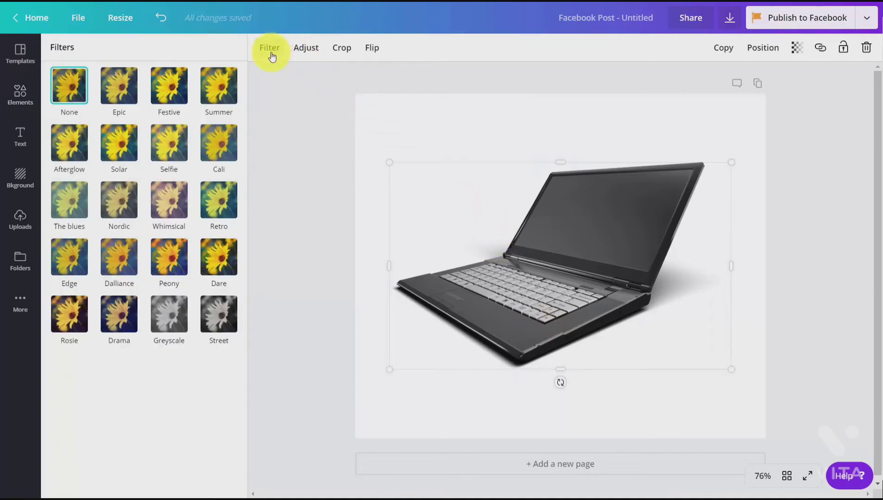
left_click(169, 86)
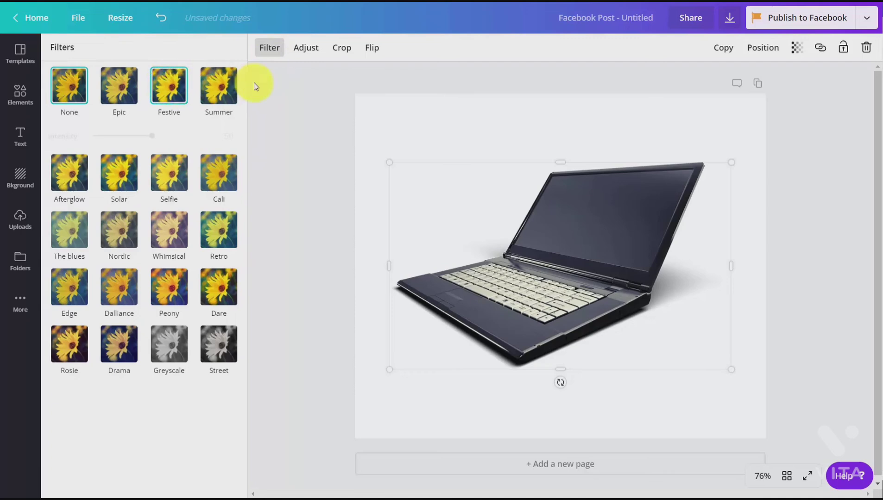
left_click(306, 47)
left_click_drag(156, 145, 179, 145)
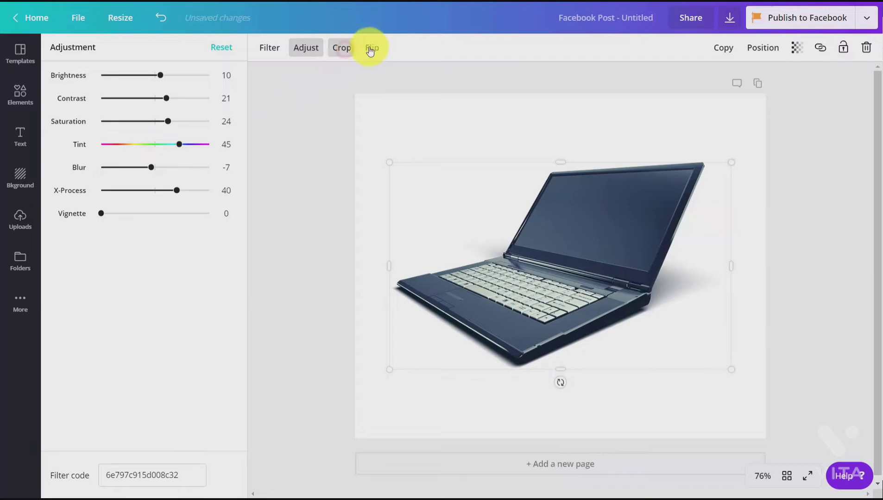
Step: Flip the laptop photo horizontally
left_click(343, 49)
left_click(317, 47)
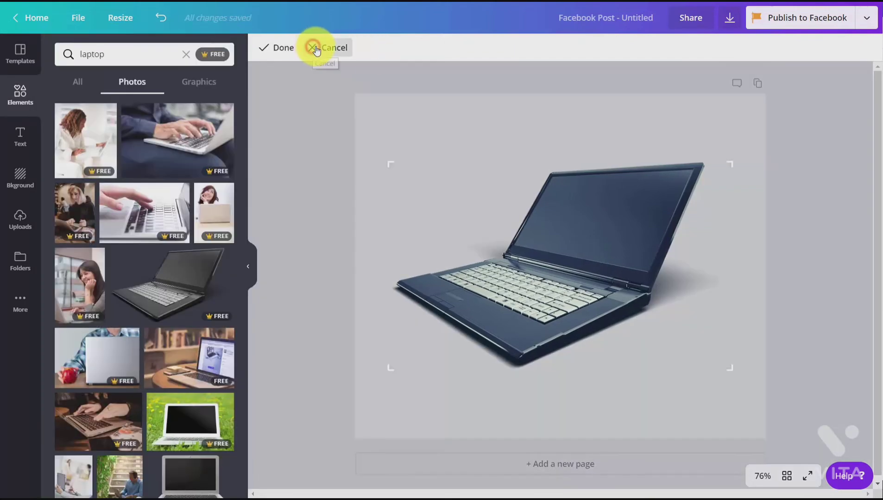
left_click(383, 48)
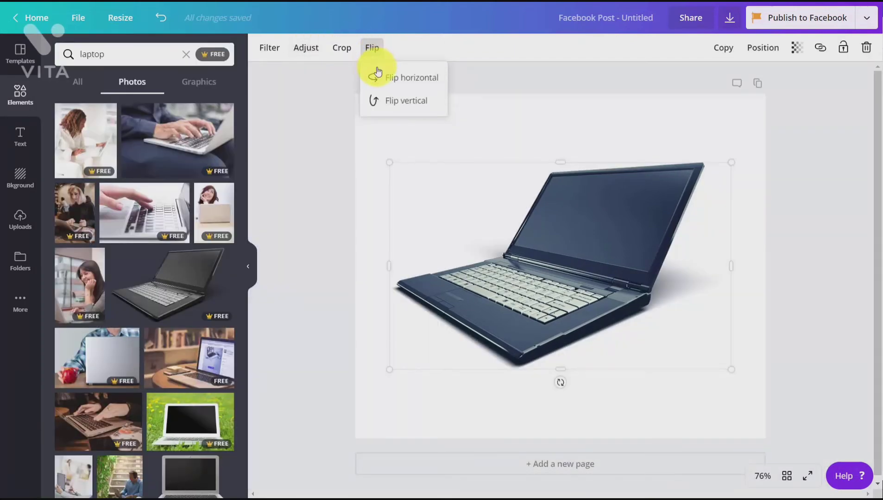
left_click(379, 77)
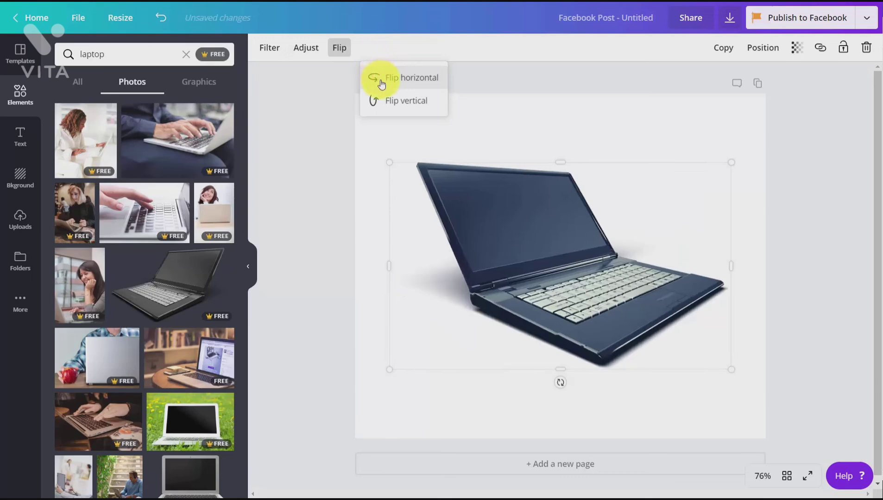
left_click(420, 79)
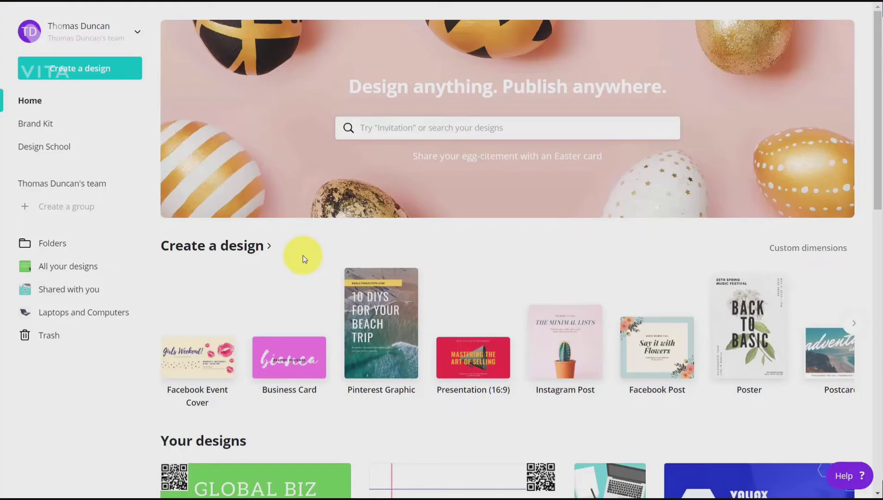
Step: Create an Instagram Post, search its templates for "technology" and apply the Monthly Hackathon template
left_click(565, 343)
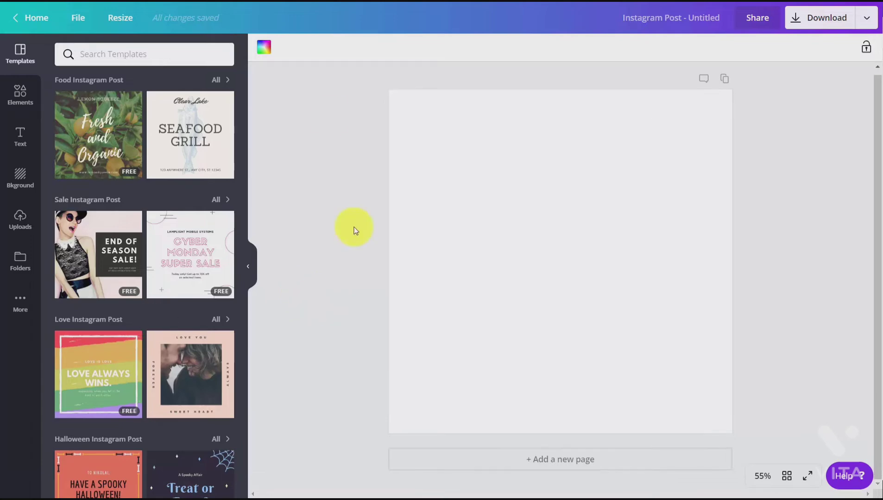
left_click(116, 54)
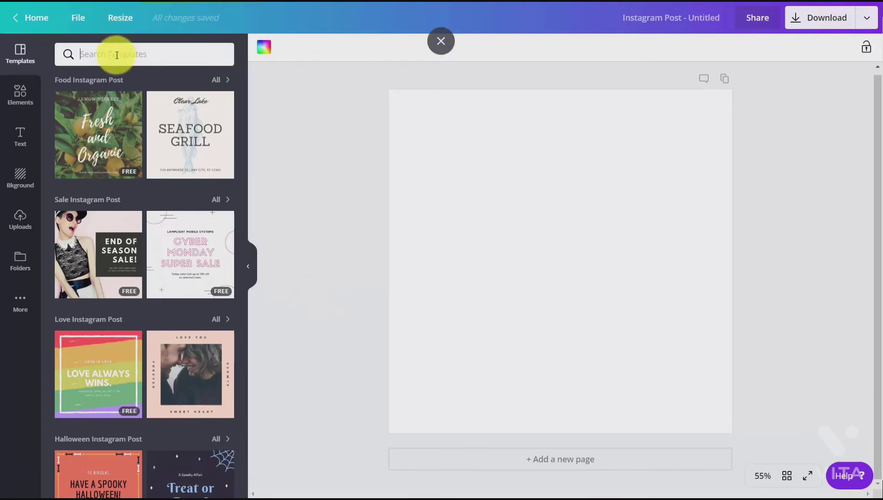
type("technology")
key("Return")
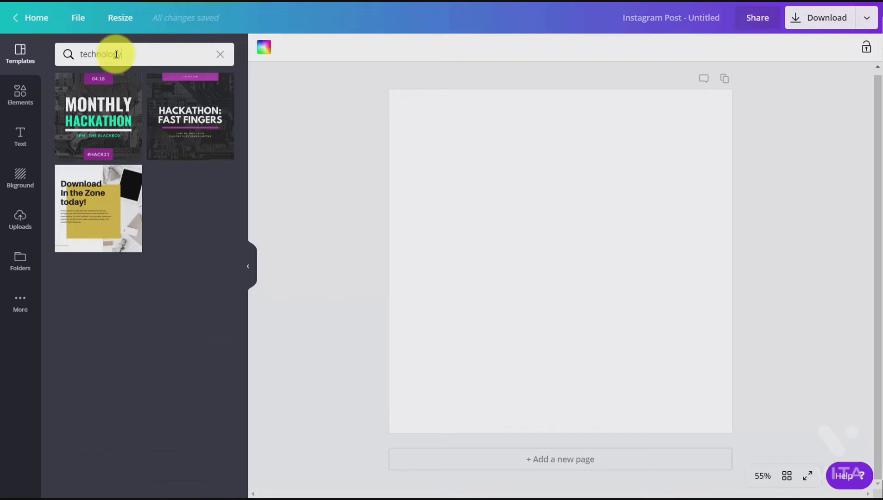
left_click(109, 113)
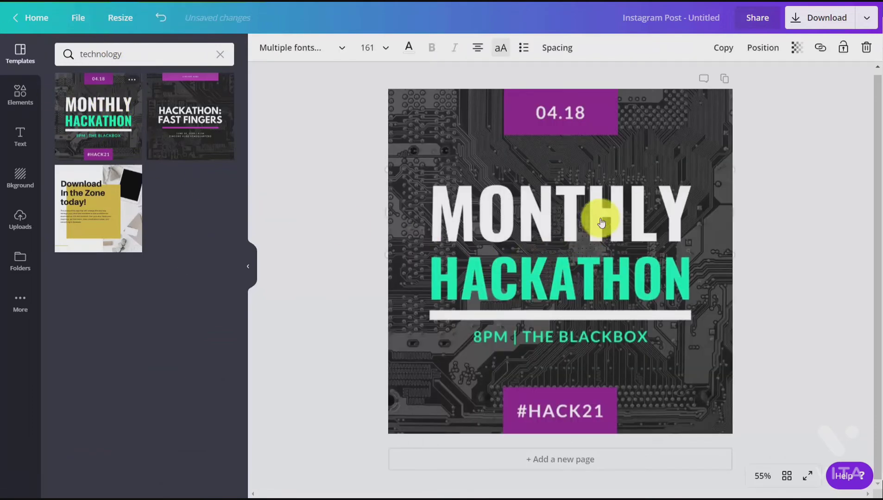
Step: Apply the Nordic filter to the circuit-board background image and set its tint to 57
double_click(602, 223)
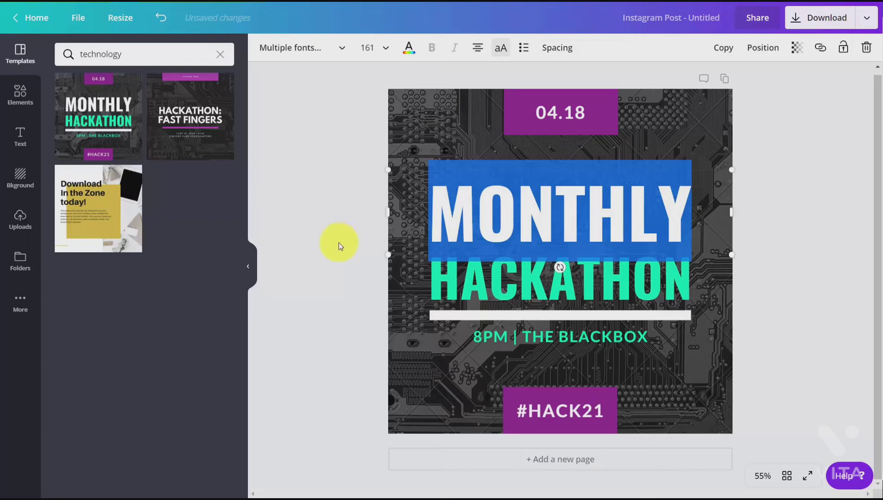
left_click(388, 310)
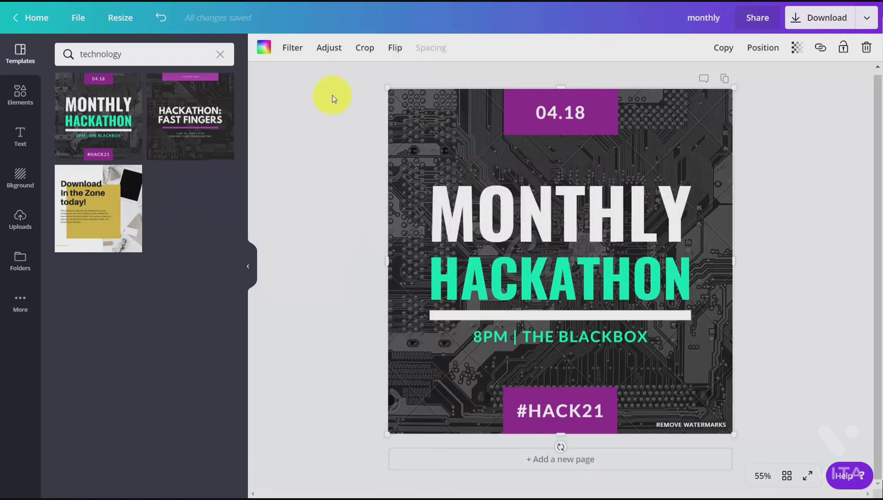
left_click(292, 55)
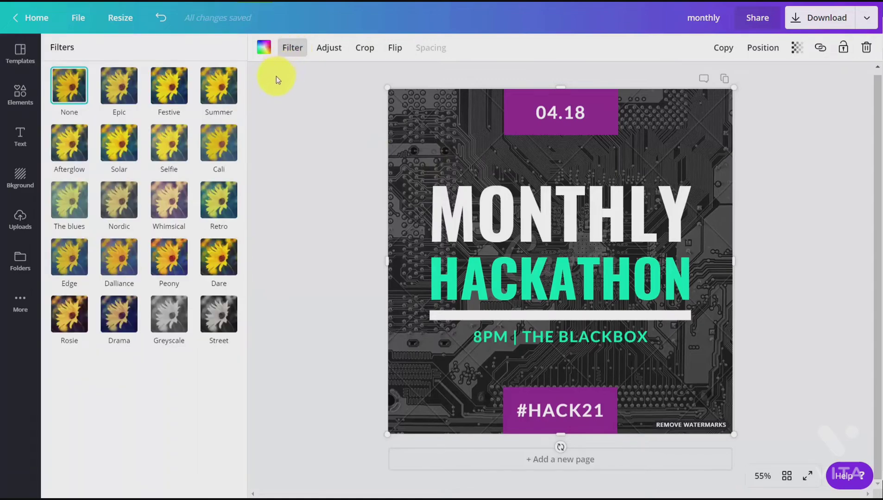
left_click(88, 201)
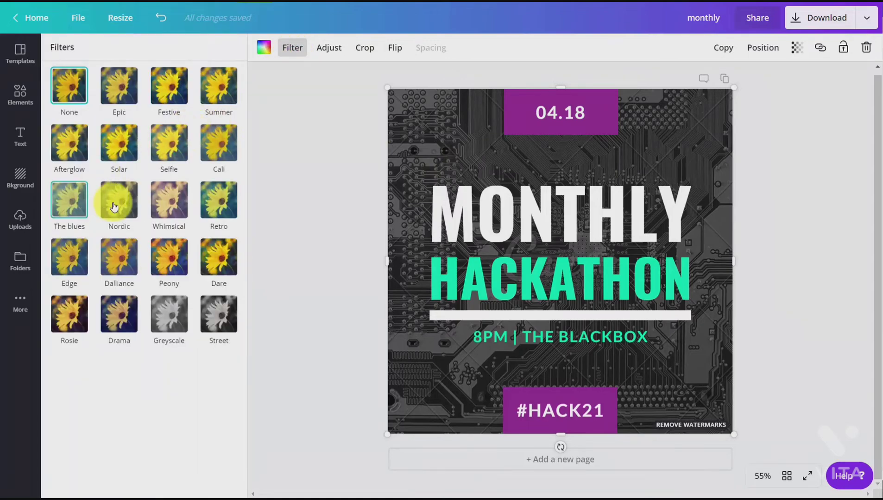
left_click(114, 206)
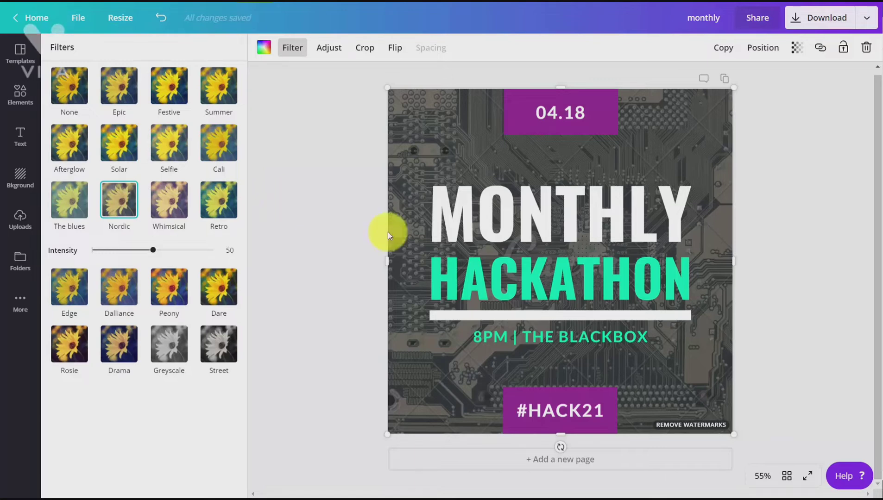
left_click(329, 47)
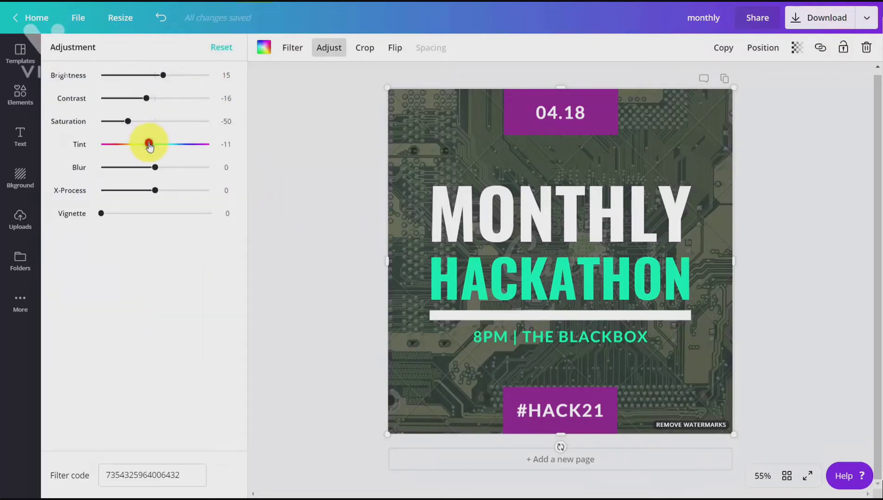
left_click_drag(149, 145, 188, 151)
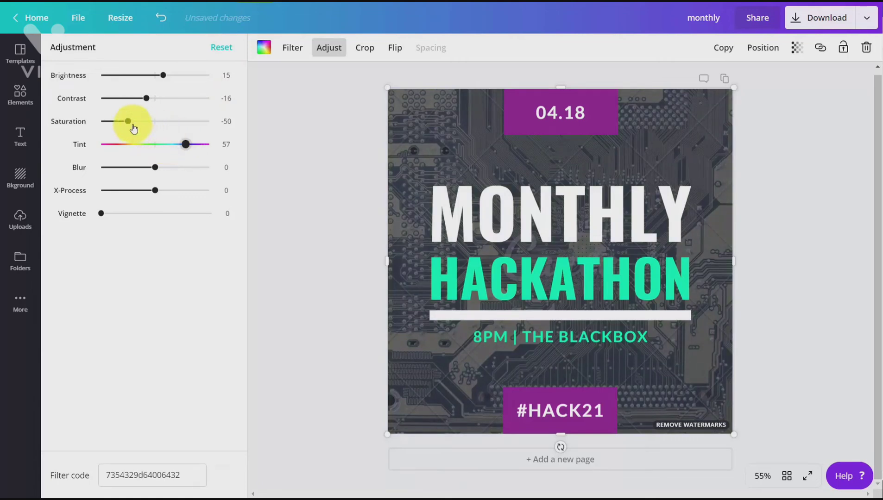
Step: Set the circuit-board background image's saturation to -91
left_click_drag(125, 121, 102, 132)
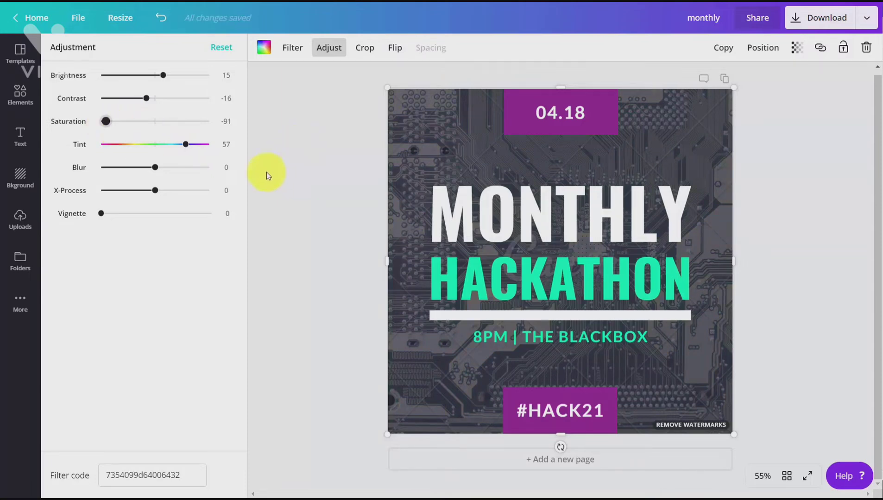
Step: Add the QR code from the Logos folder, shrink it to about 186 × 186 and place it near the design's lower-right corner
left_click(19, 263)
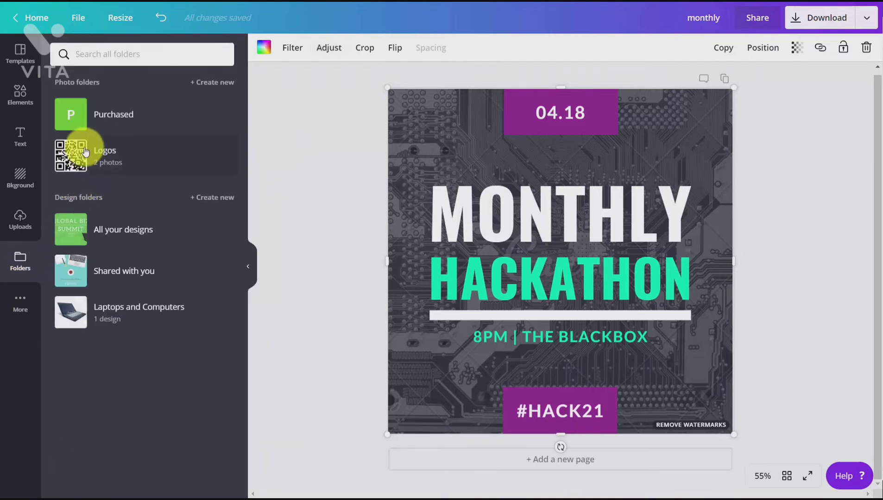
left_click(84, 151)
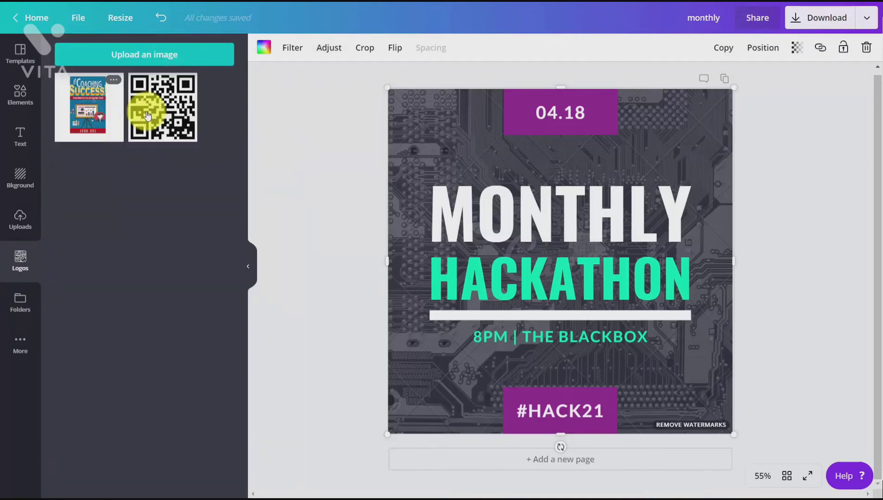
left_click(154, 114)
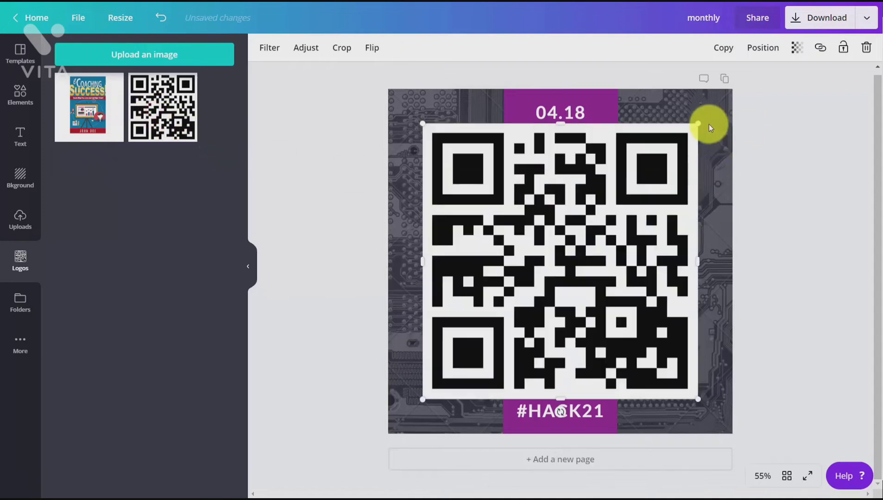
left_click_drag(698, 123, 464, 340)
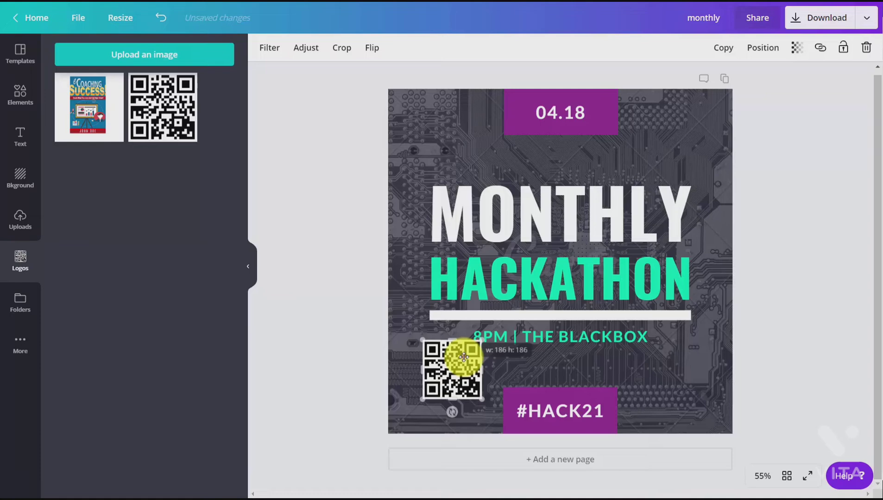
left_click_drag(463, 357, 679, 358)
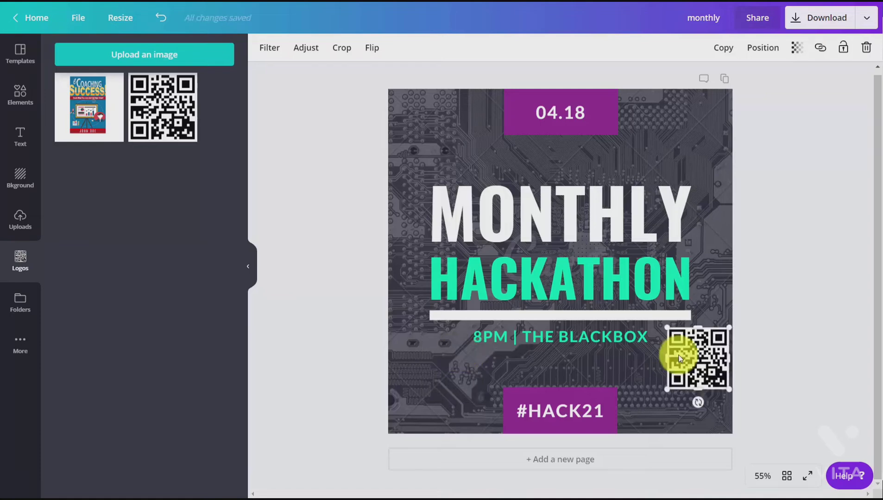
Step: Change the font of the MONTHLY and HACKATHON headings to the brand font Arimo
left_click(538, 223)
left_click(544, 226)
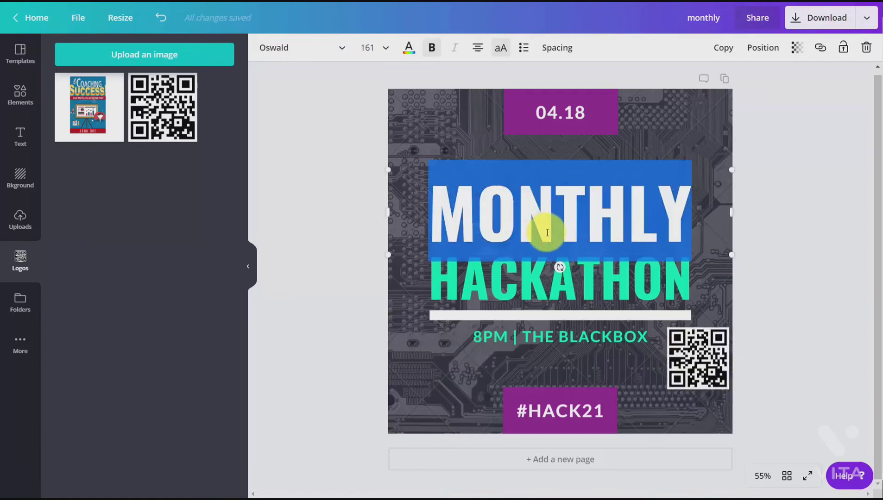
left_click(337, 47)
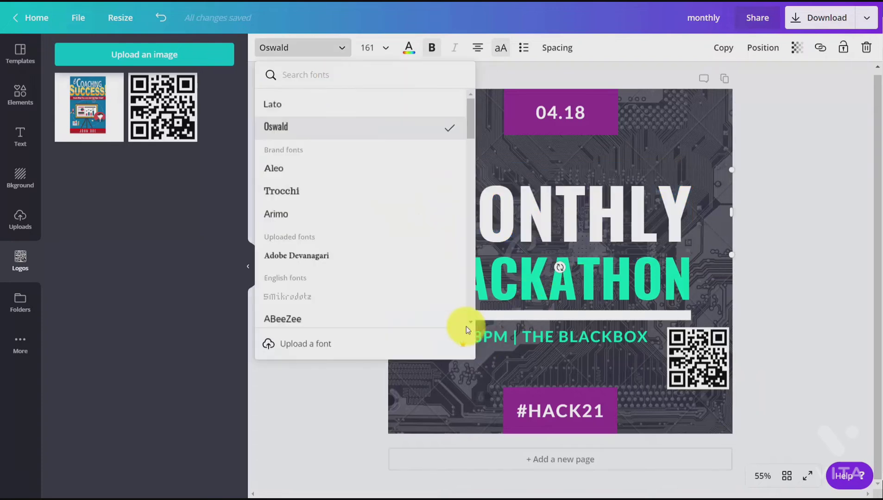
left_click(291, 222)
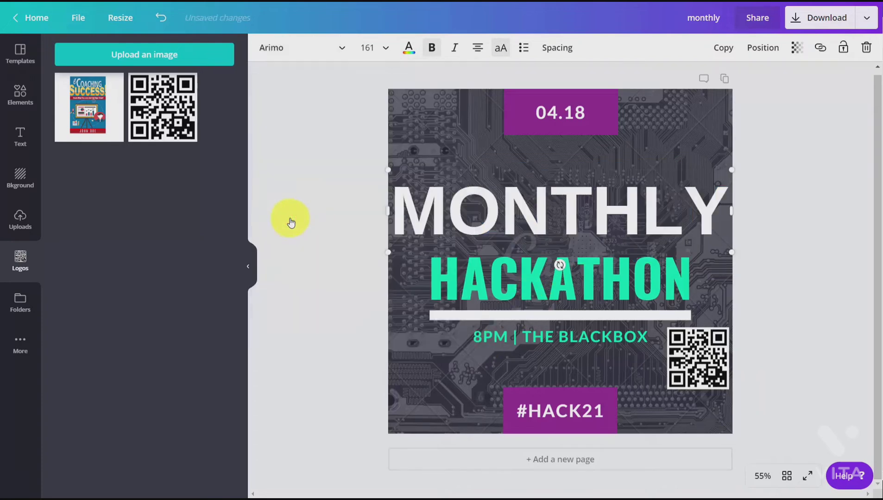
double_click(529, 305)
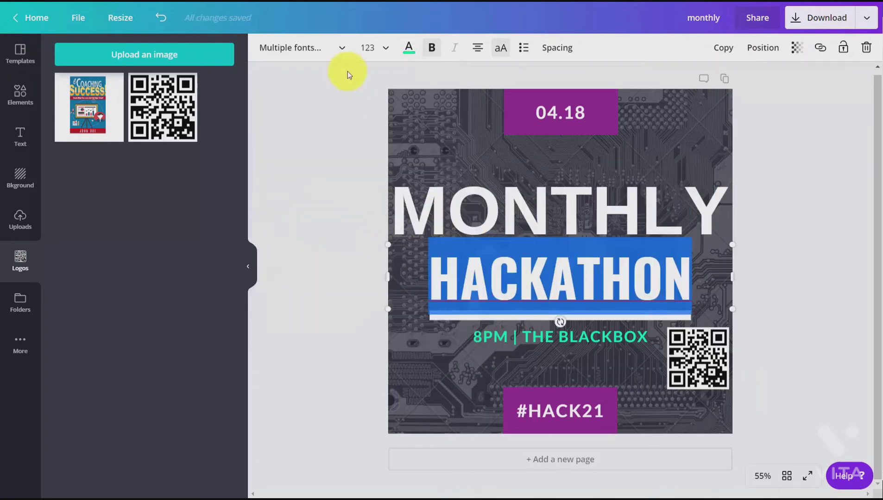
left_click(344, 52)
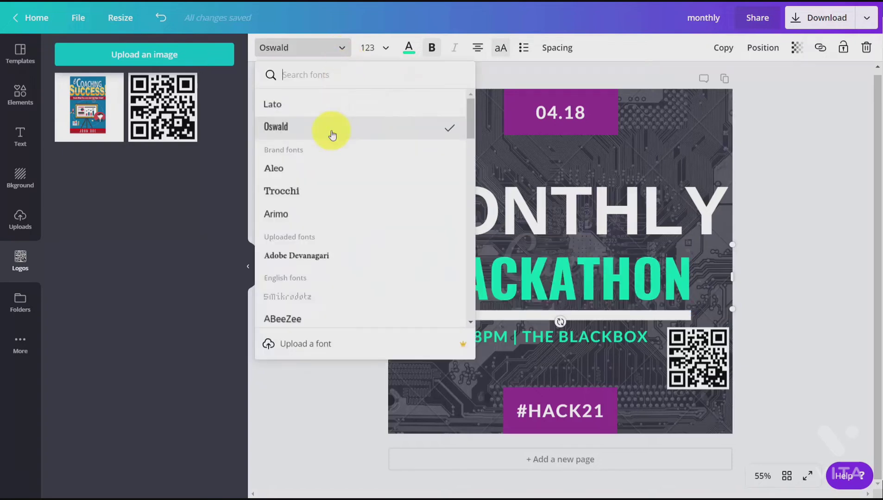
left_click(305, 207)
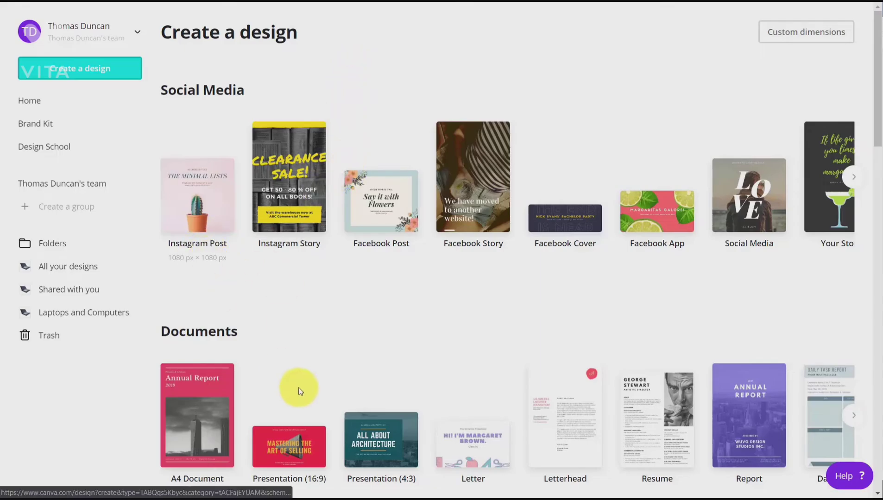
Step: Create a Presentation (16:9) design and apply the Valiax Networking Co. pitch deck template
left_click(286, 446)
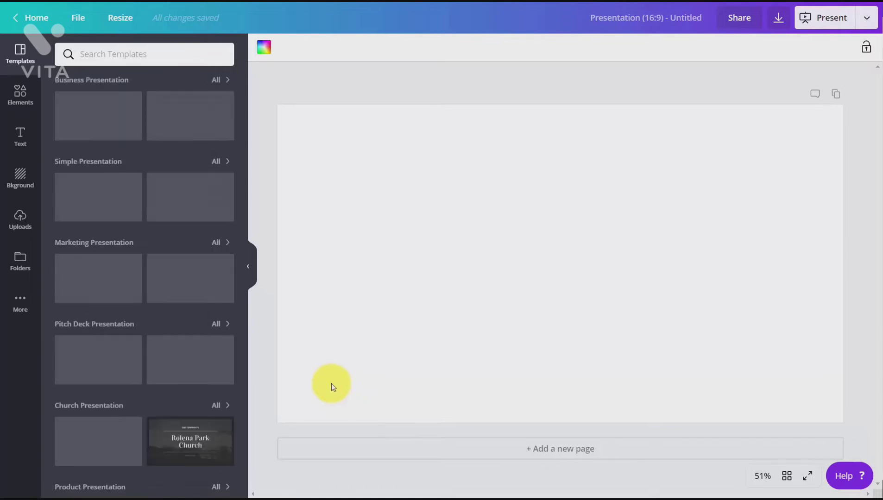
left_click(203, 357)
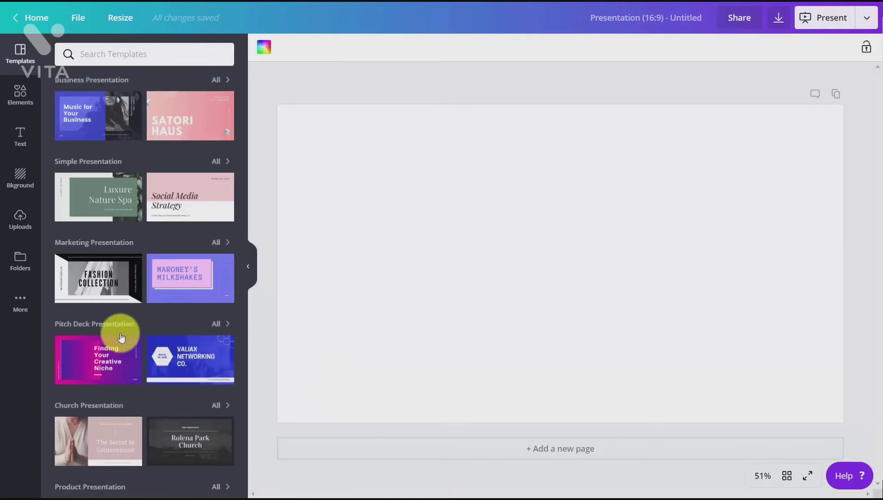
Step: Change the font of the Valiax Networking Co. title to the uploaded font Bauhaus 93
double_click(604, 185)
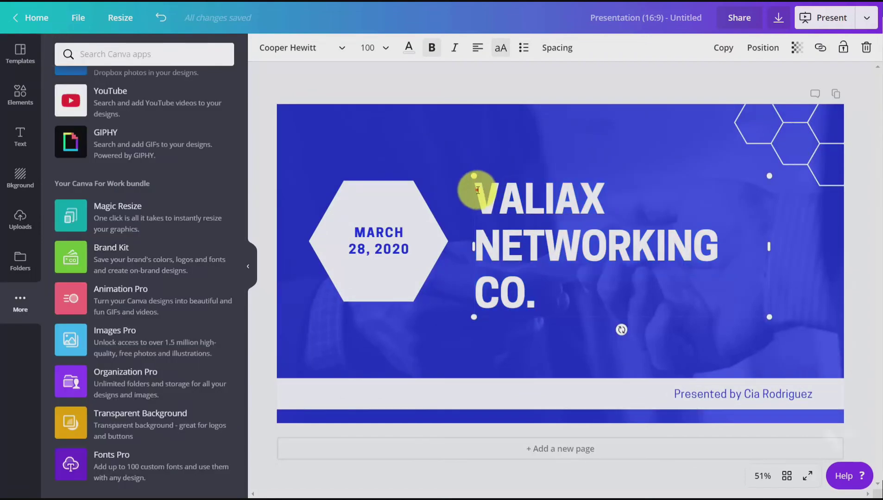
left_click(476, 191)
left_click_drag(485, 221, 514, 265)
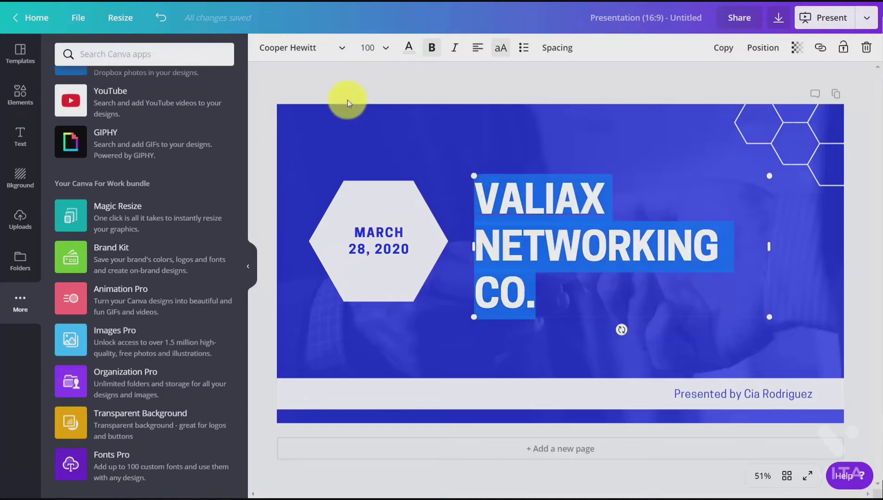
left_click(346, 50)
left_click(346, 51)
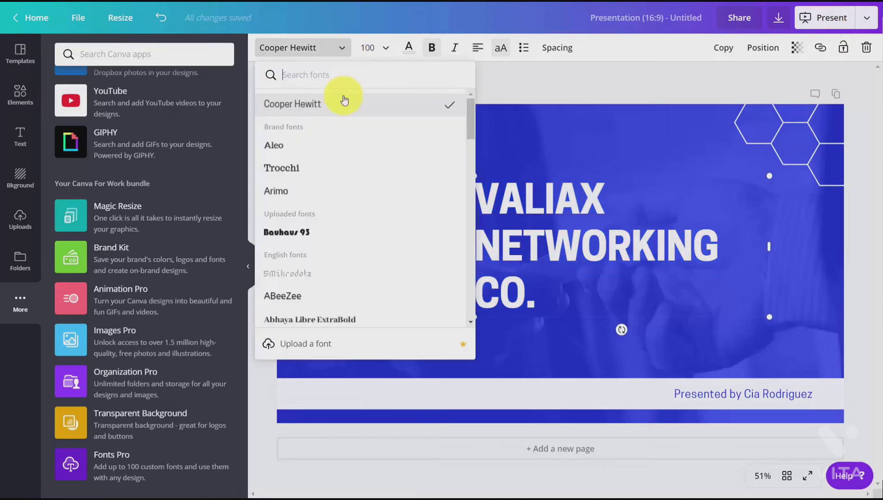
left_click(304, 232)
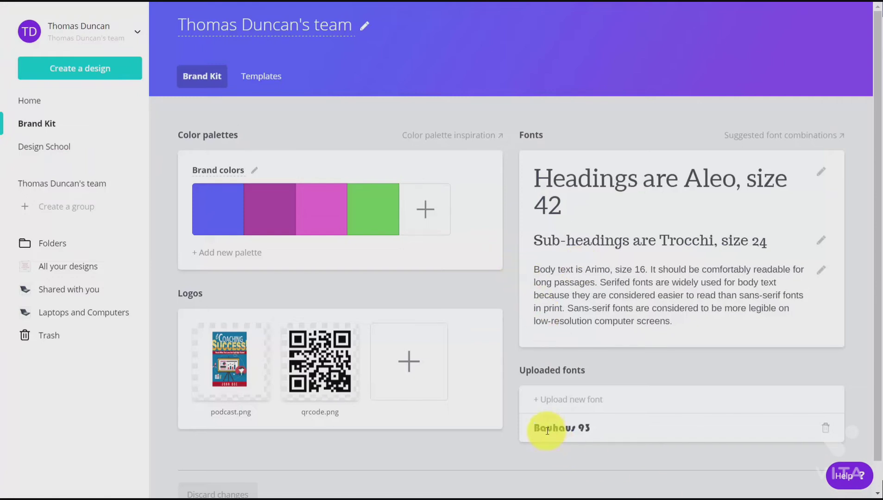
Step: Upload the AdobeDevanagari-Bold font to the Brand Kit, confirming the right to use it
left_click(550, 402)
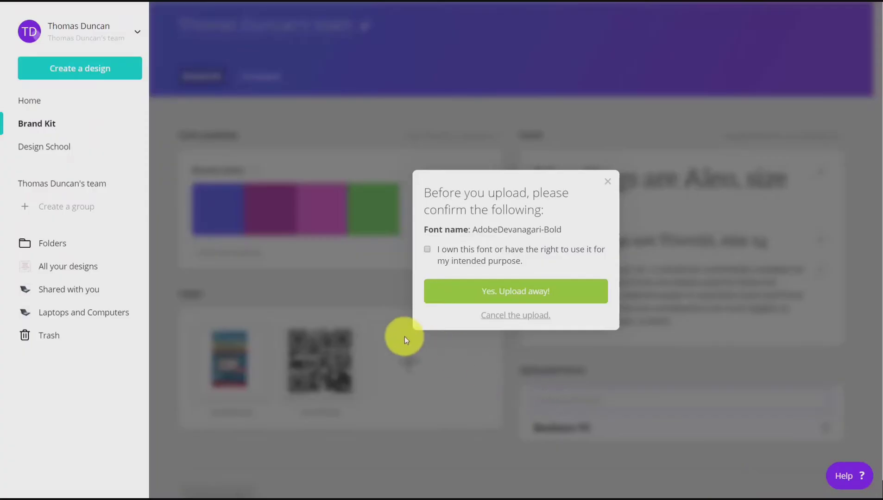
left_click(427, 249)
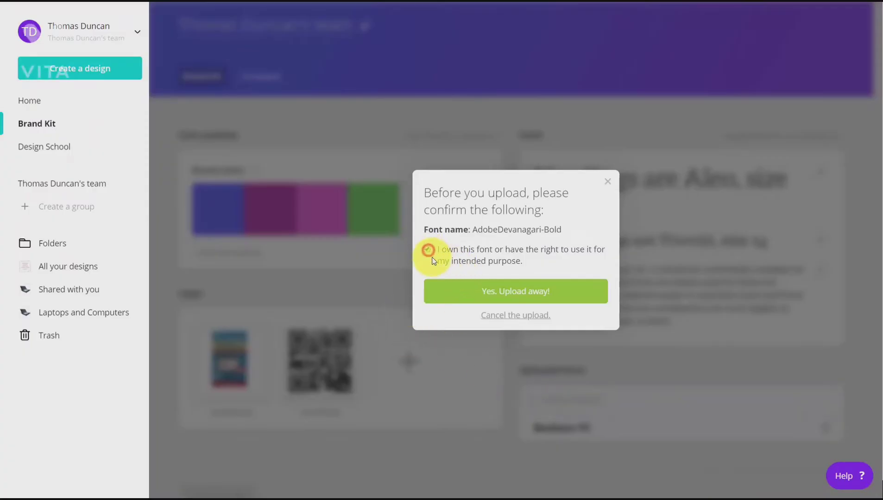
left_click(509, 300)
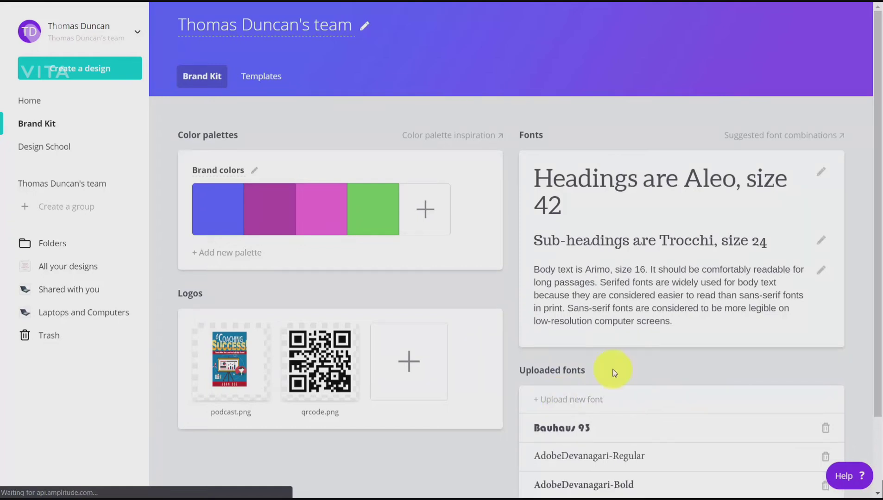
scroll(558, 397, "down", 2)
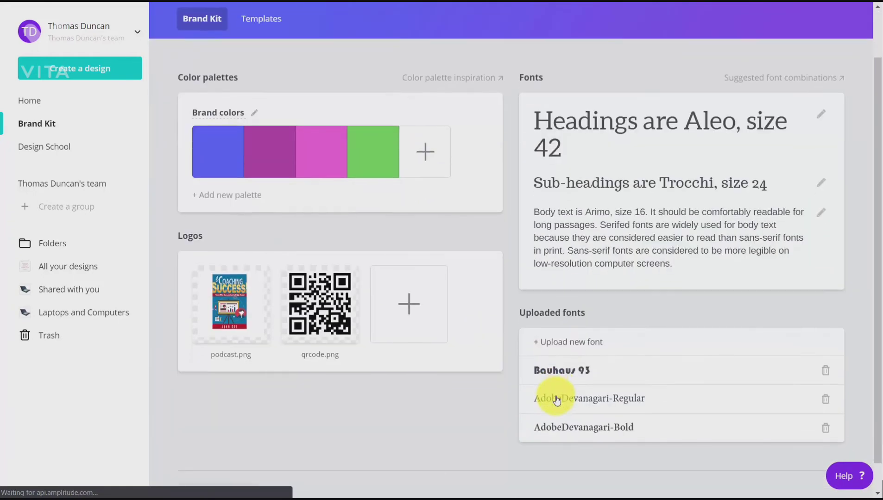
scroll(558, 396, "up", 2)
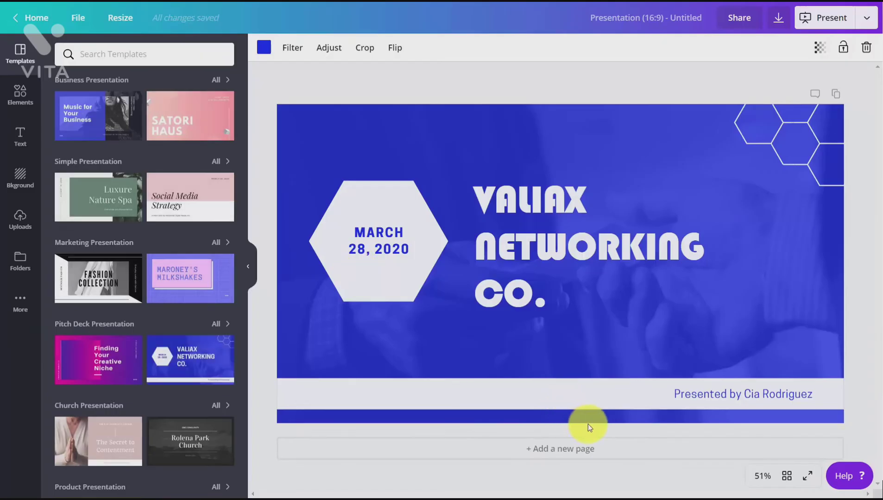
Step: Change the font of the date text inside the white hexagon to the brand font Trocchi
left_click(676, 395)
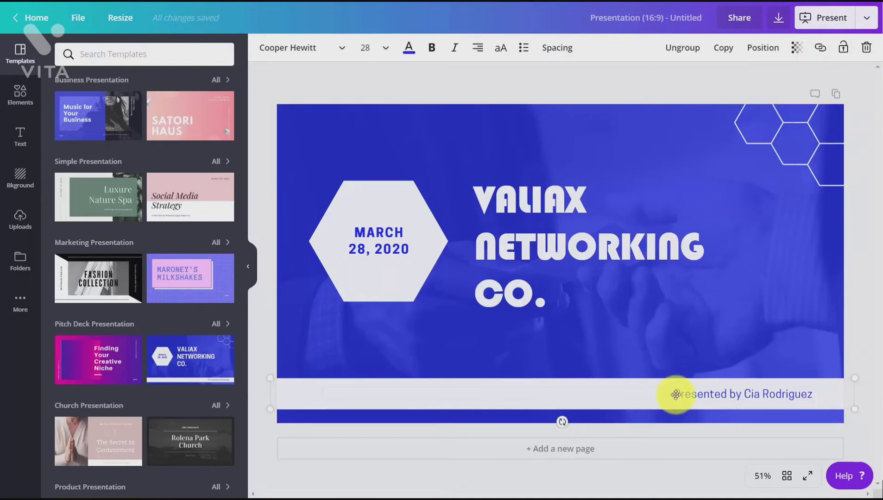
double_click(389, 253)
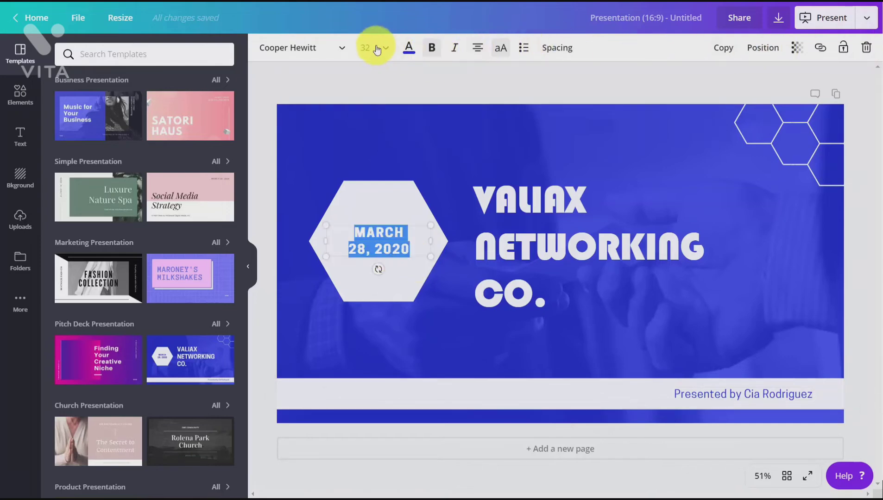
left_click(347, 52)
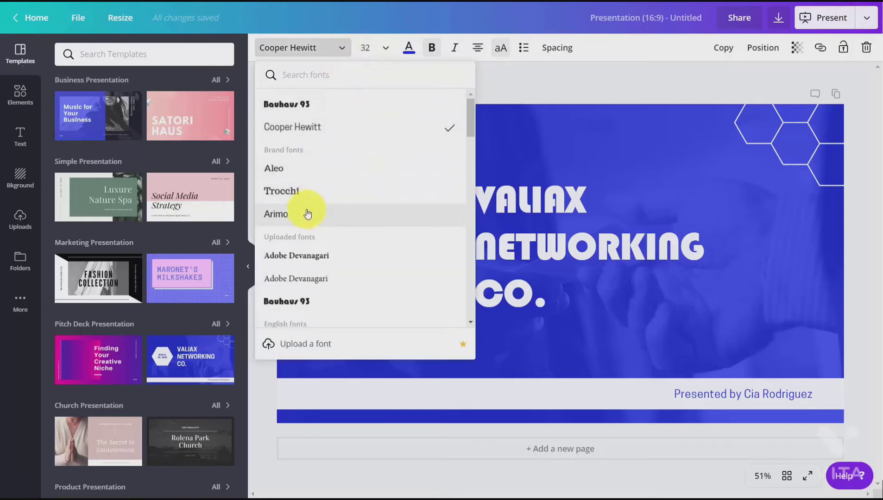
left_click(307, 192)
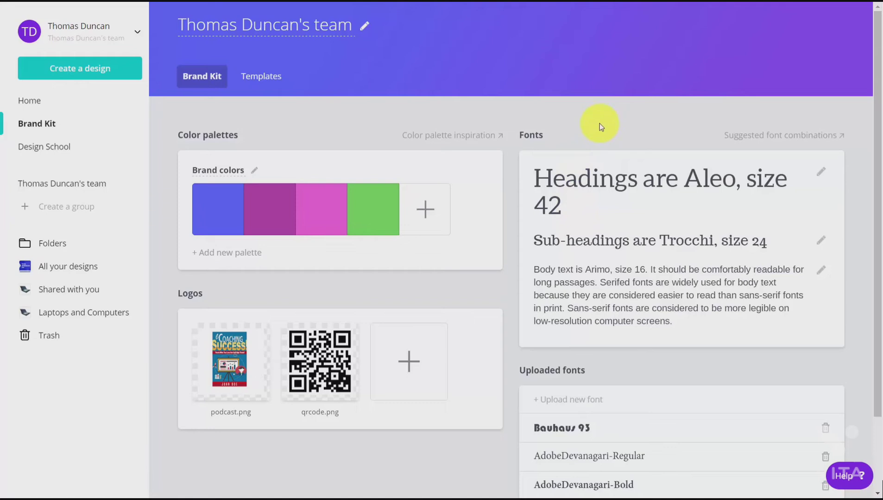
Step: Remove the uploaded fonts Bauhaus 93 and AdobeDevanagari-Regular from the Brand Kit
scroll(599, 124, "down", 2)
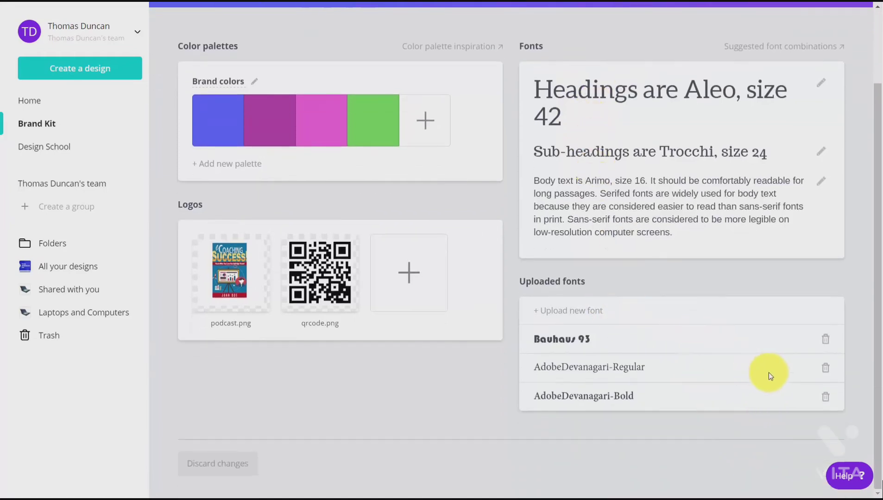
left_click(826, 341)
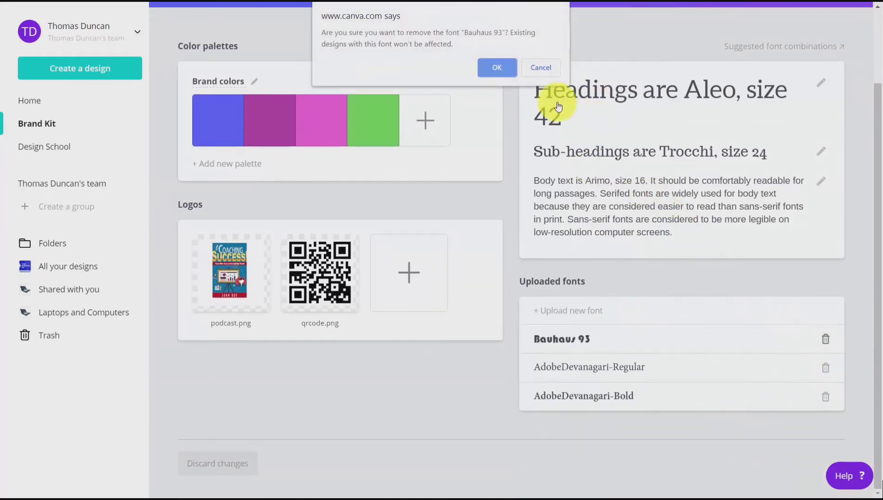
left_click(509, 73)
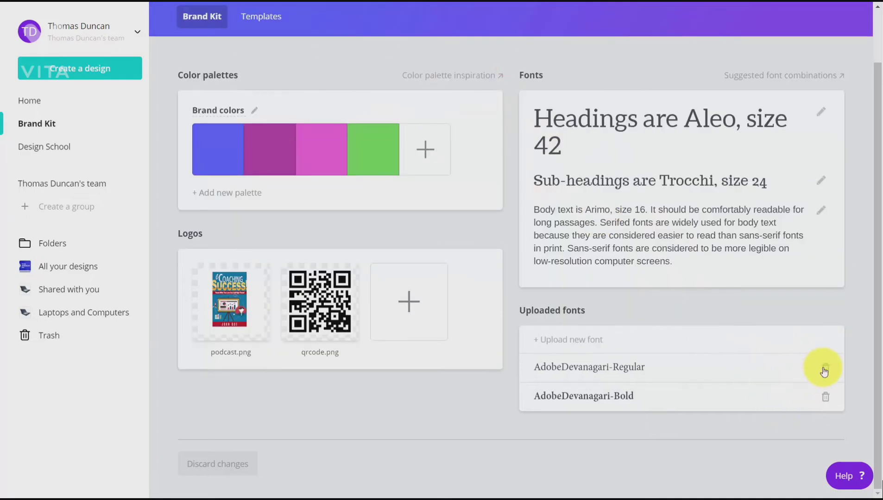
left_click(824, 369)
left_click(505, 72)
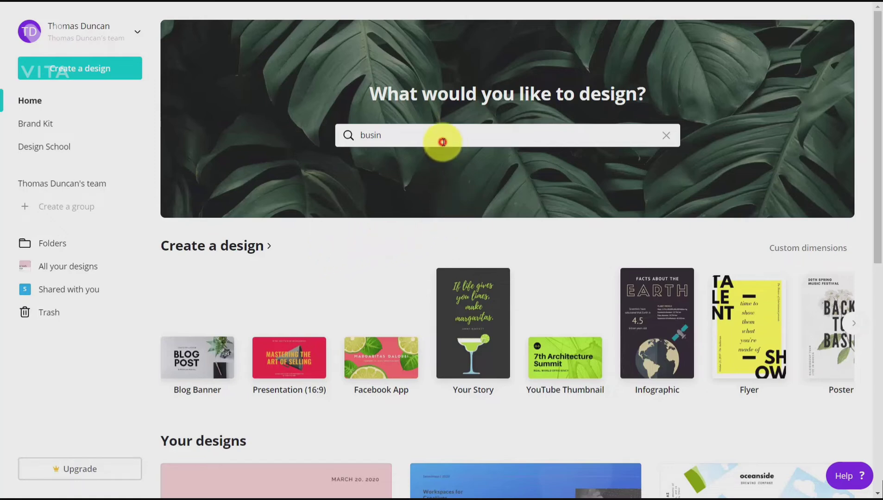
Step: Search the design types for "flyer", create a flyer and apply the Cookie Exchange Party template from the Promotional Flyer set
key("BackSpace")
key("BackSpace")
key("BackSpace")
key("BackSpace")
key("BackSpace")
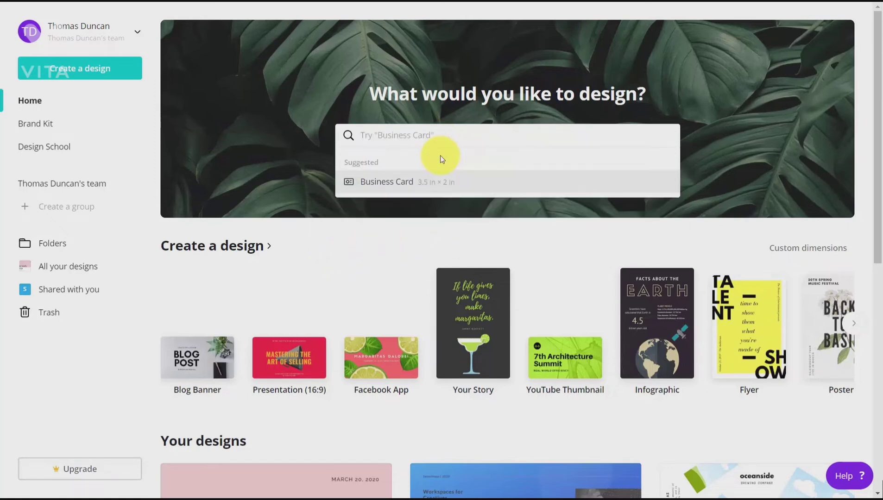
type("flyer")
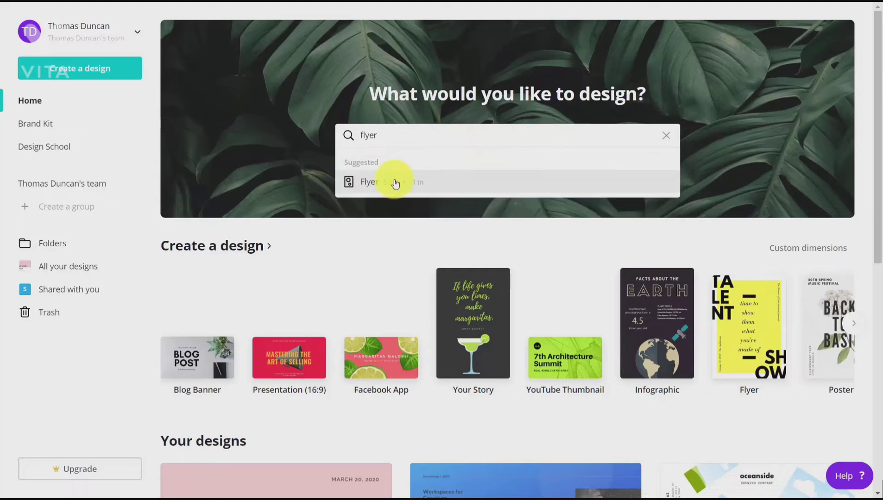
left_click(361, 181)
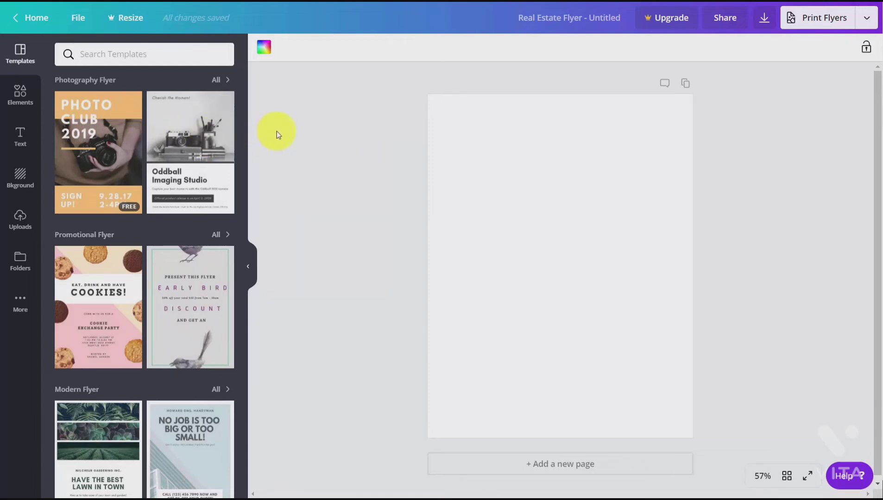
left_click(105, 301)
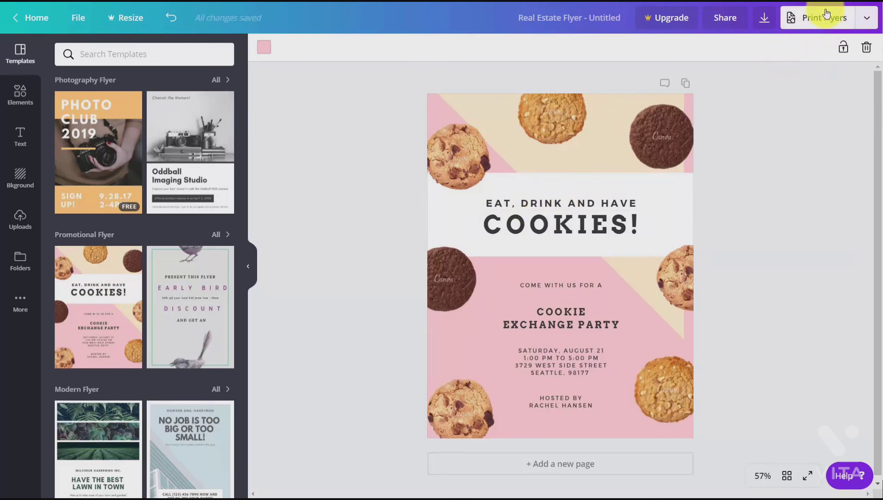
Step: View the flyer print ordering options and choose PDF Print as the download file type for the Cookie Exchange Party flyer
left_click(807, 23)
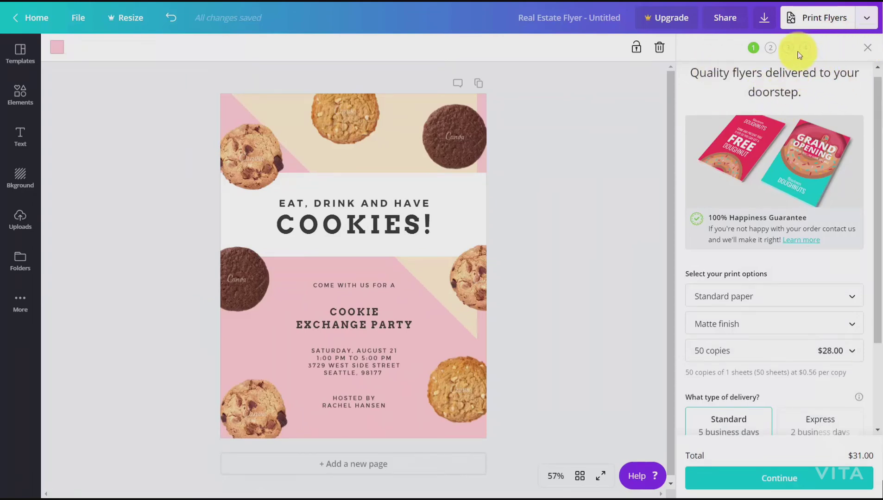
left_click(764, 21)
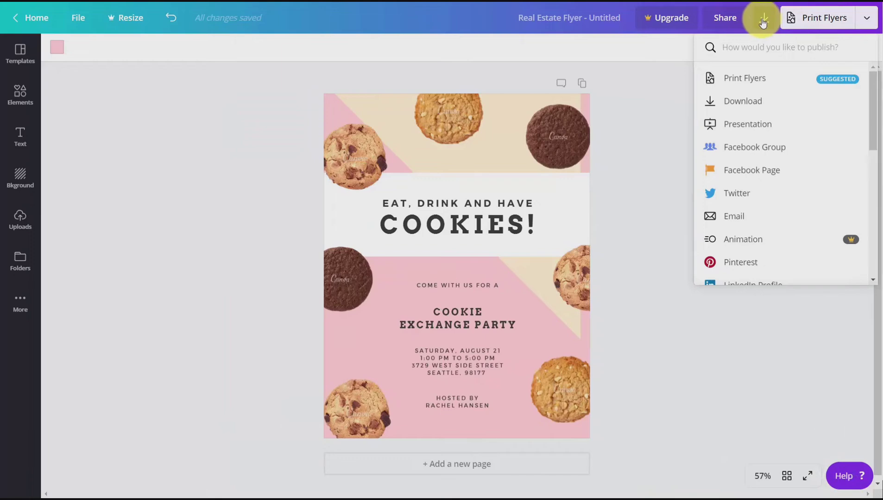
left_click(750, 104)
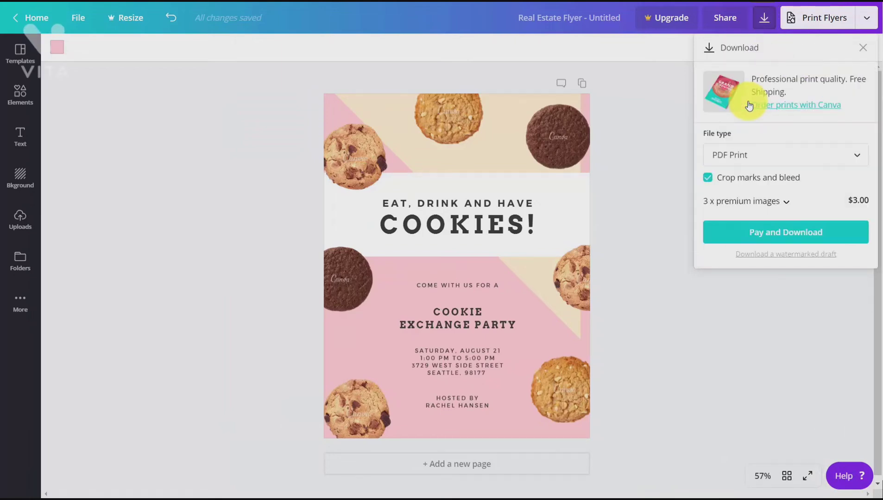
left_click(816, 153)
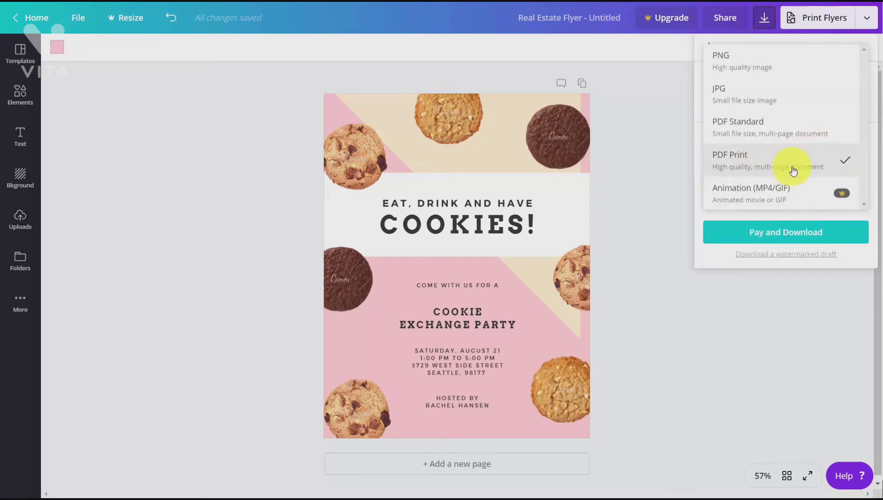
left_click(752, 166)
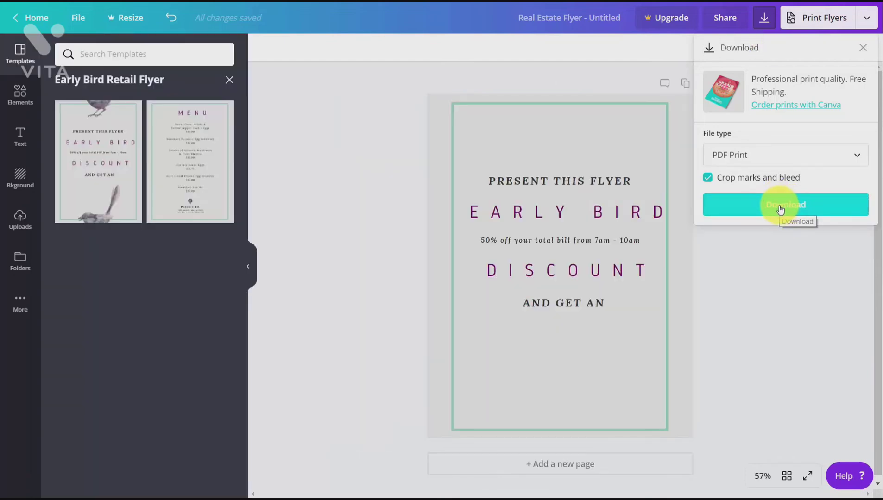
Step: Download the Early Bird Discount flyer as "Untitled design.pdf" to the "images downloaded" folder and open the saved PDF for printing
left_click(780, 210)
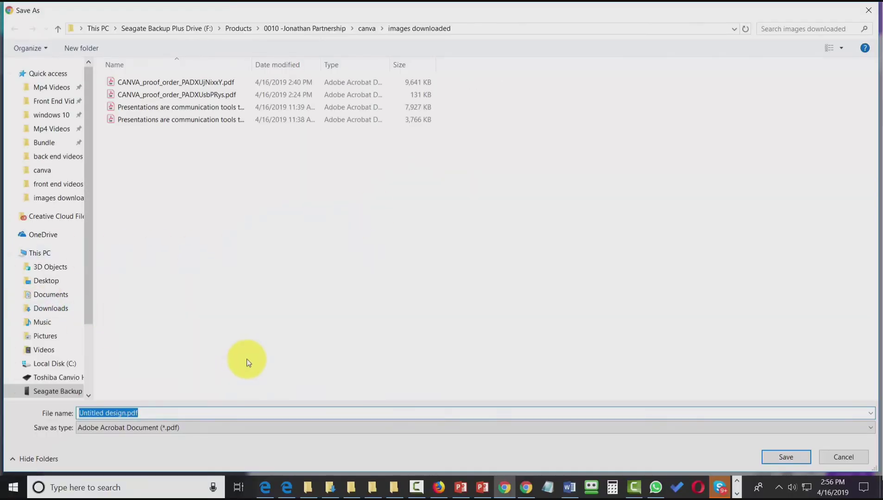
left_click(776, 456)
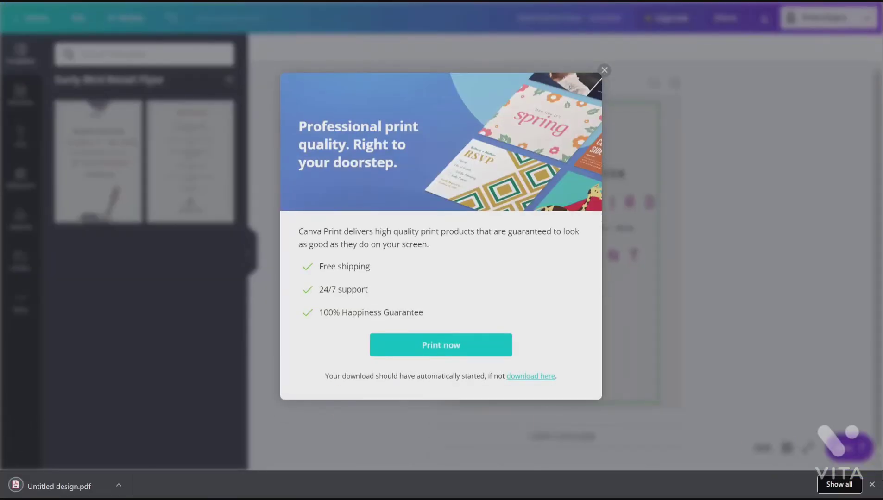
left_click(66, 480)
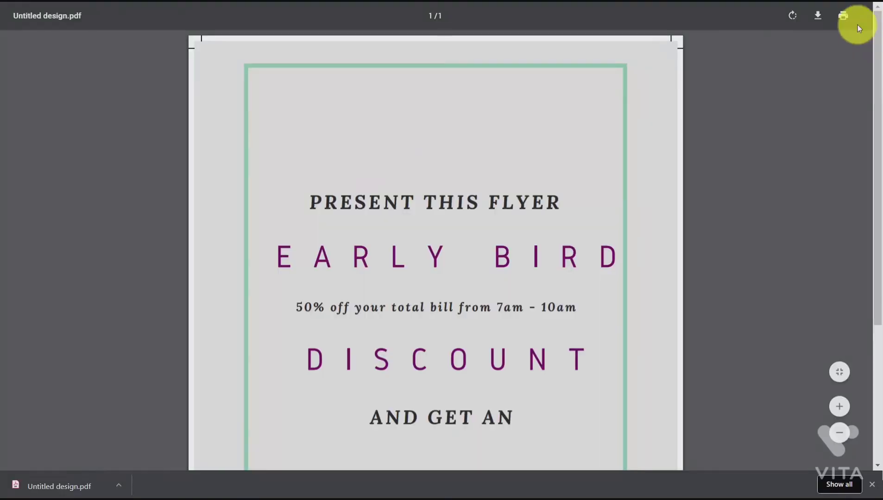
left_click(844, 16)
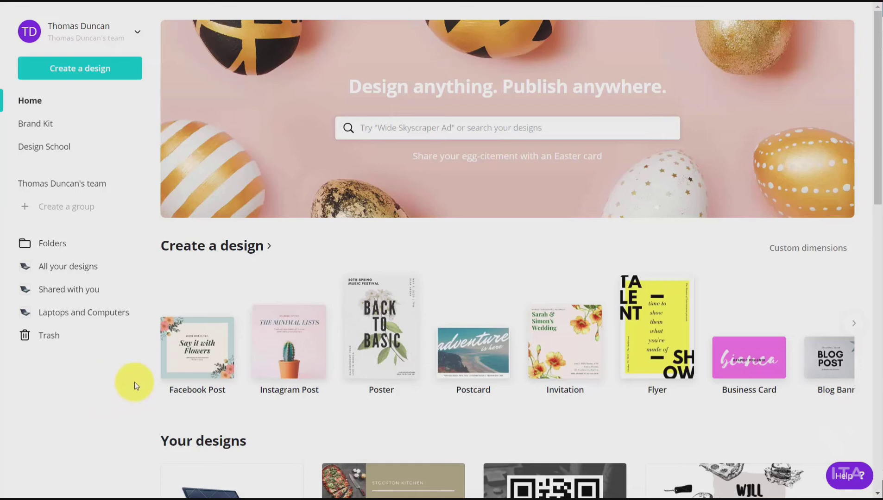
Step: Create an Instagram Post and apply the Cyber Monday Super Sale template from the Sale Instagram Post set
left_click(274, 351)
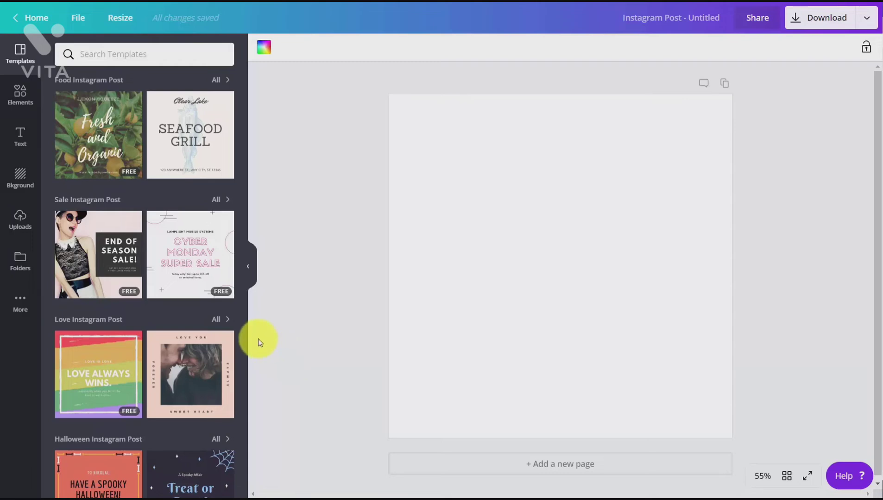
left_click(207, 274)
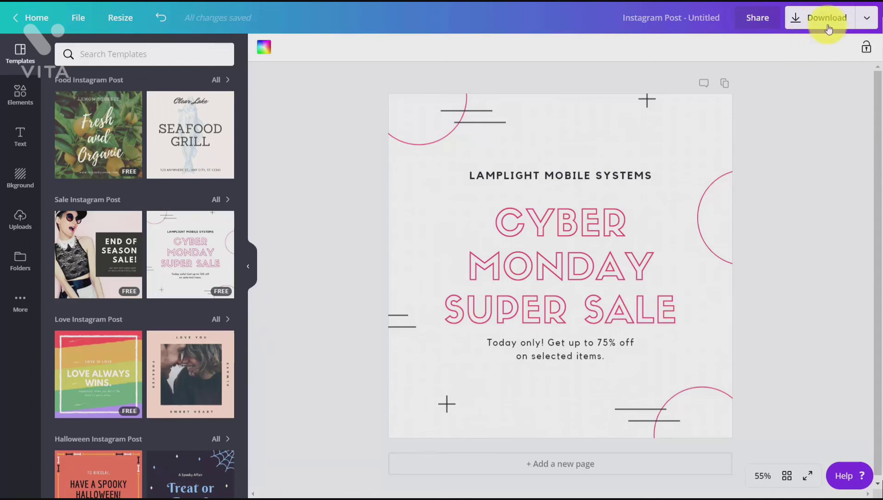
Step: Download the Cyber Monday Super Sale post as a PNG with a transparent background and open the downloaded file
left_click(867, 17)
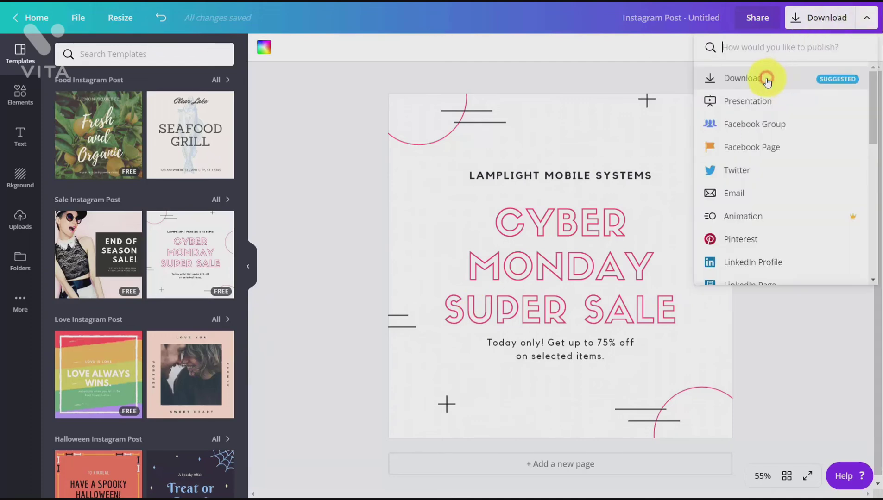
left_click(769, 80)
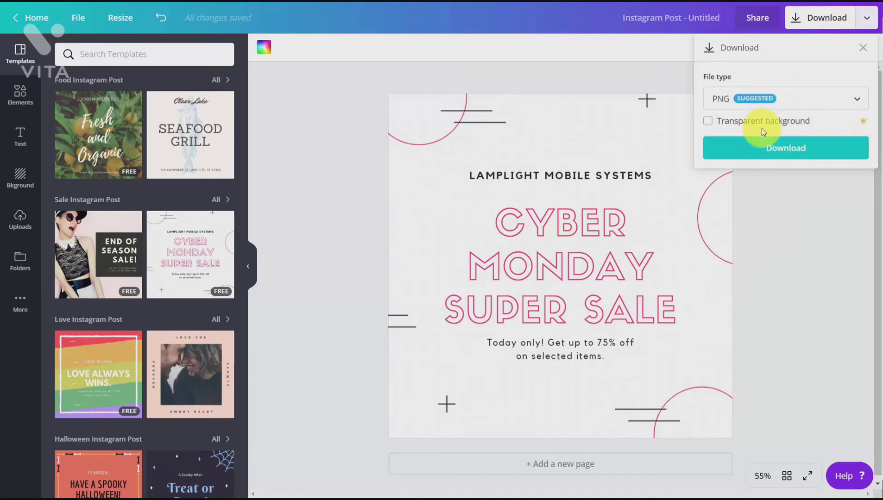
left_click(709, 121)
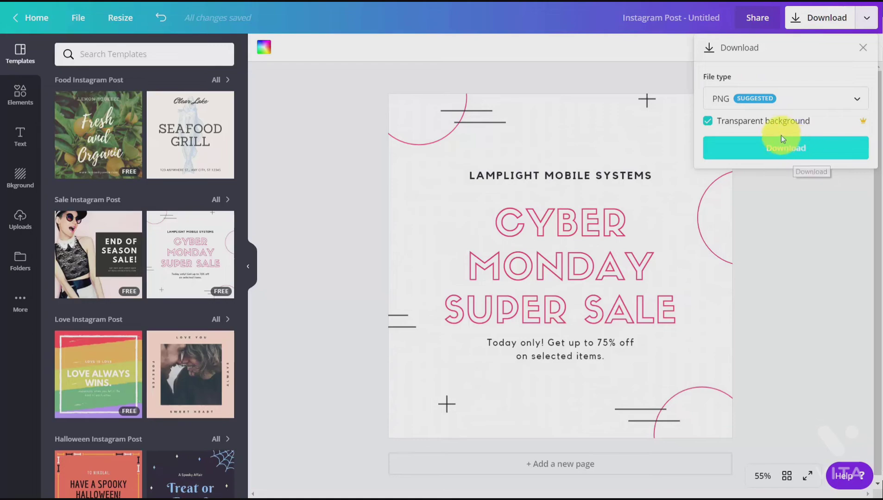
left_click(786, 149)
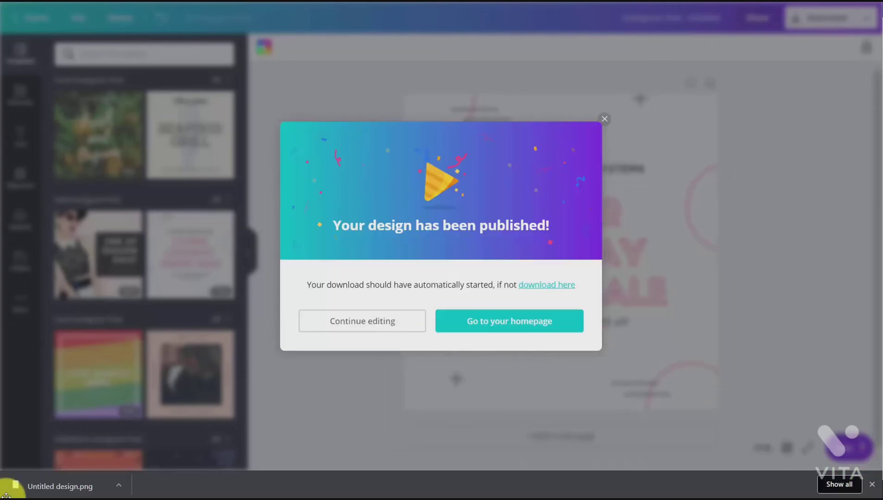
left_click(52, 489)
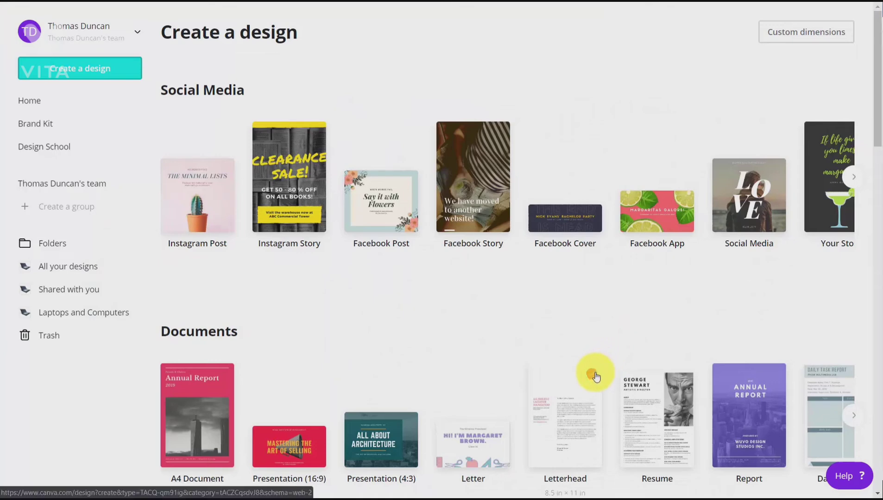
Step: Create a Pinterest Graphic (735 px × 1102 px) from the design type search for "pinterest"
key("F11")
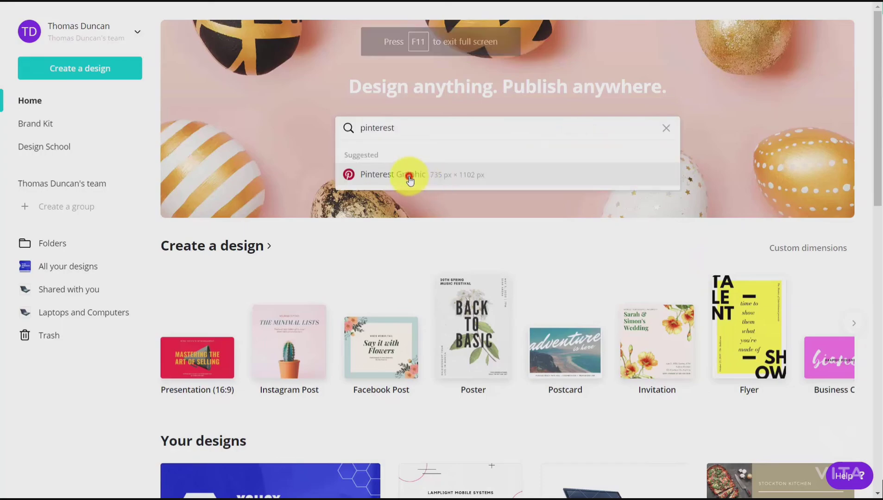
left_click(409, 176)
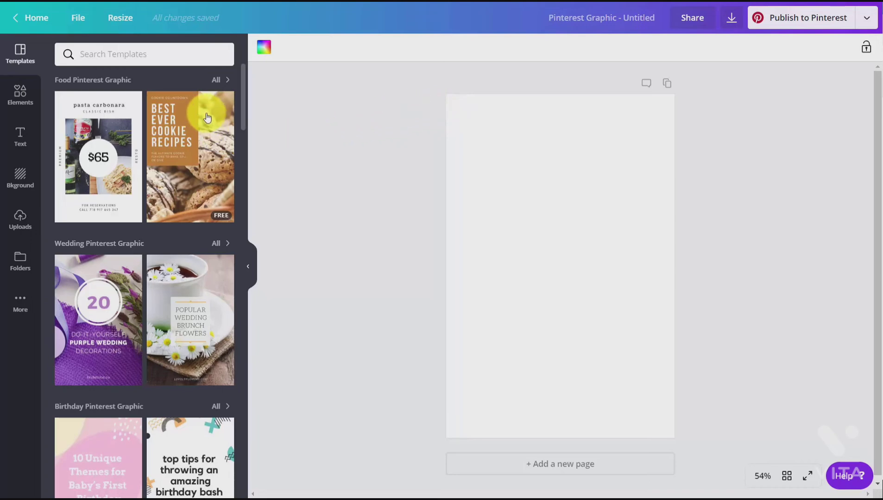
Step: Search the templates for "video", apply the Creative Design Studio template to the Pinterest graphic and open the download options
mouse_move(207, 118)
left_click(141, 57)
type("video")
key("Return")
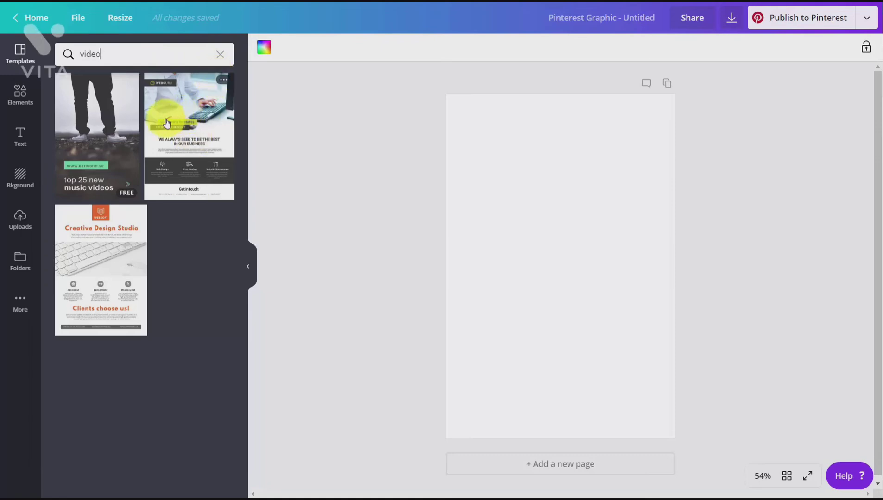
left_click(82, 236)
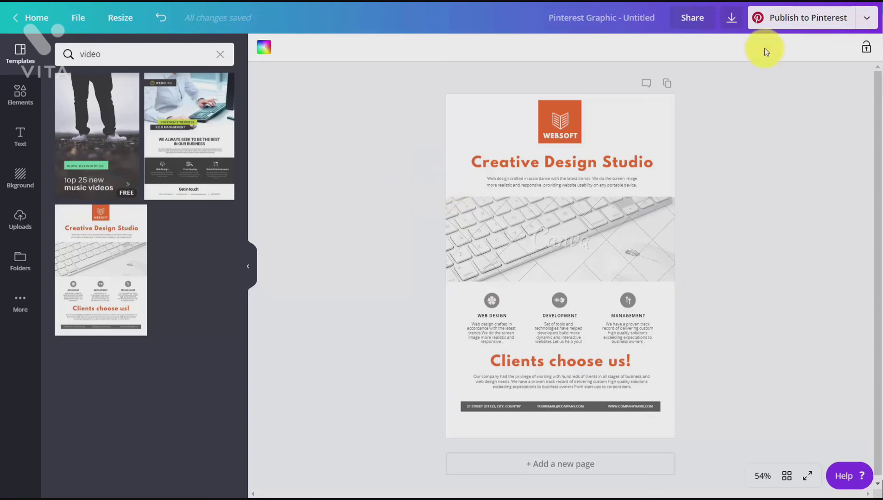
left_click(731, 26)
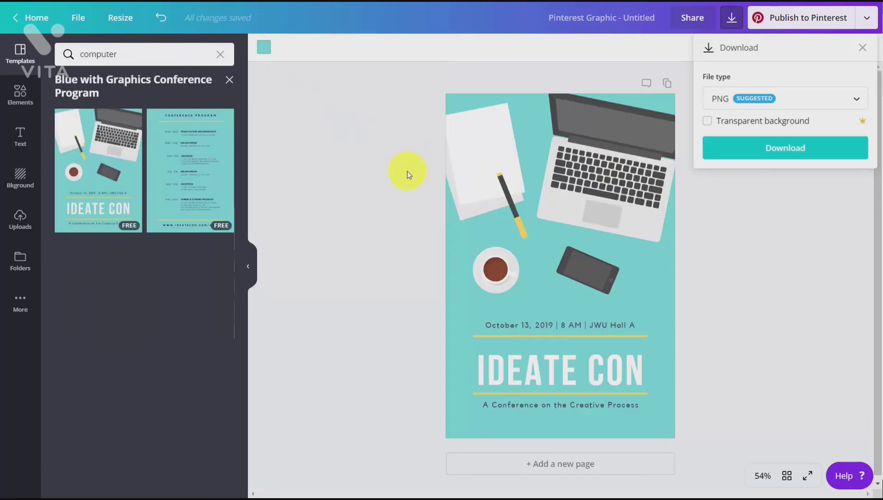
Step: Delete the phone graphic from the IDEATE CON design and move the coffee cup to the horizontal centre above the date text
left_click(23, 96)
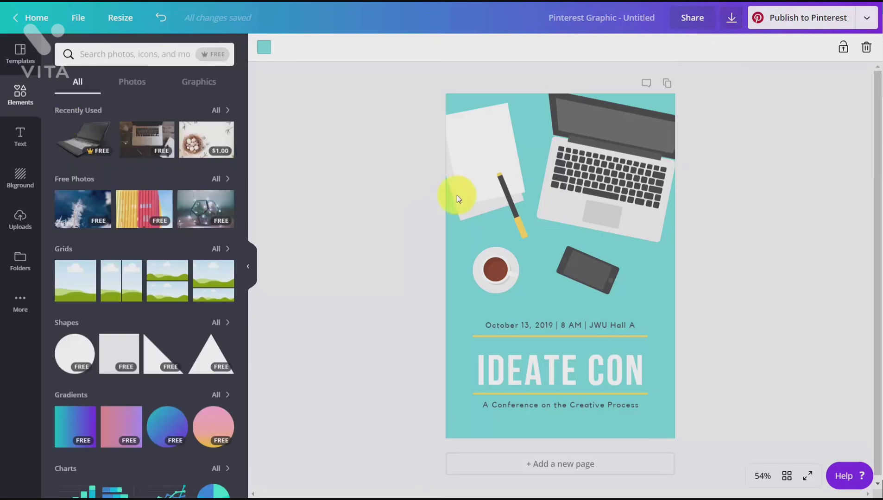
left_click(576, 274)
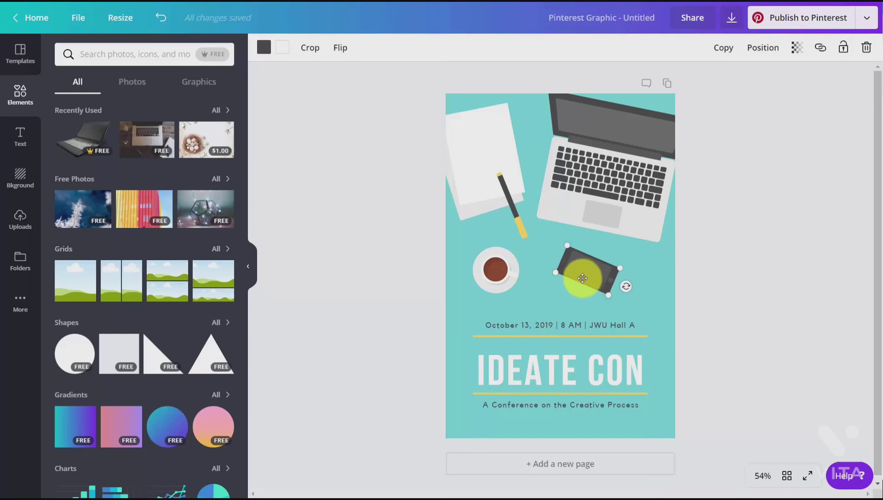
key("Delete")
left_click(503, 263)
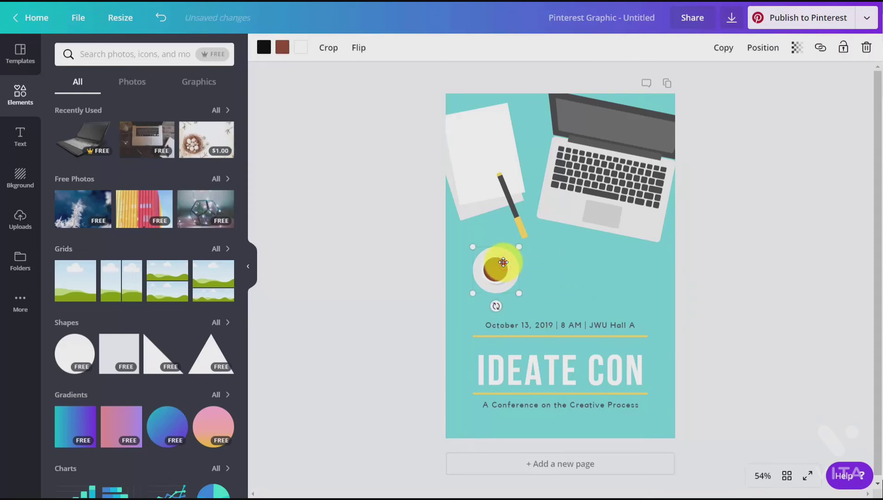
left_click_drag(503, 262, 570, 267)
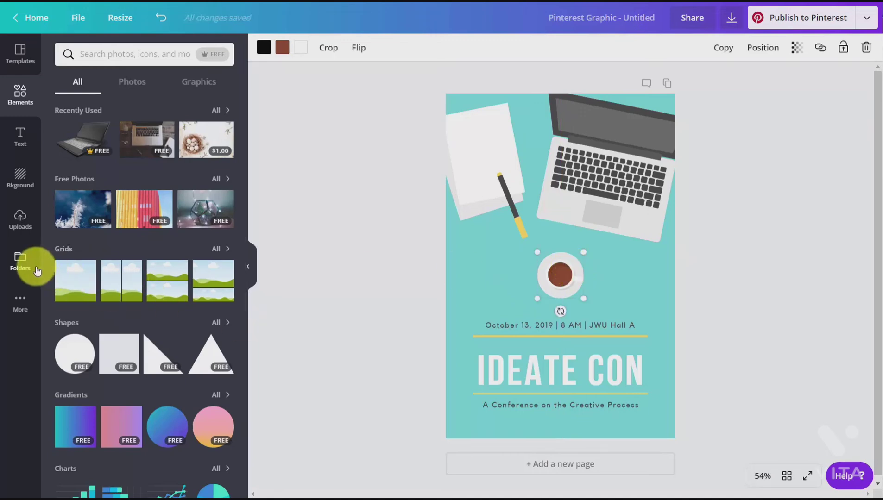
Step: Add the QR code from the Logos folder as a small image centred below the conference tagline, and delete the oversized copy
left_click(22, 263)
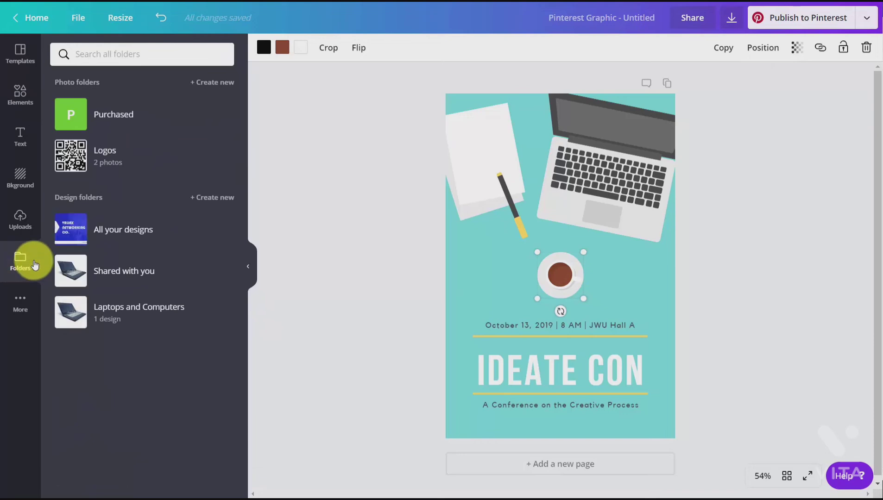
left_click(72, 154)
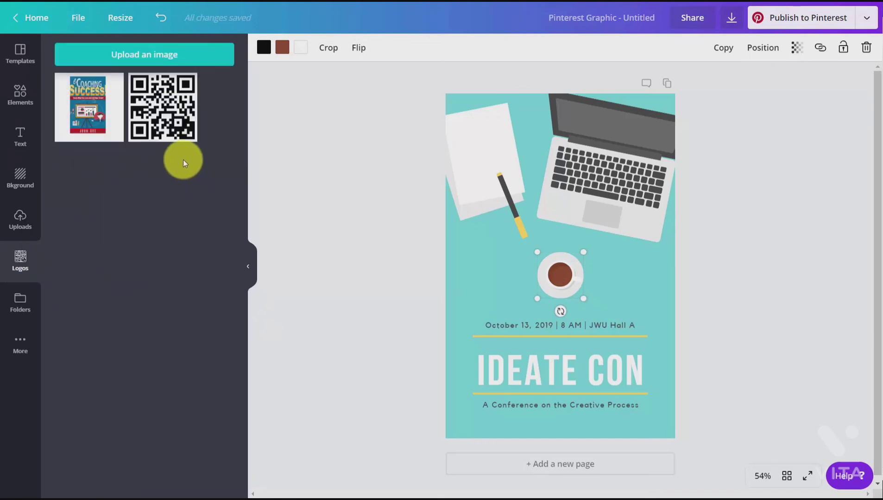
left_click(167, 123)
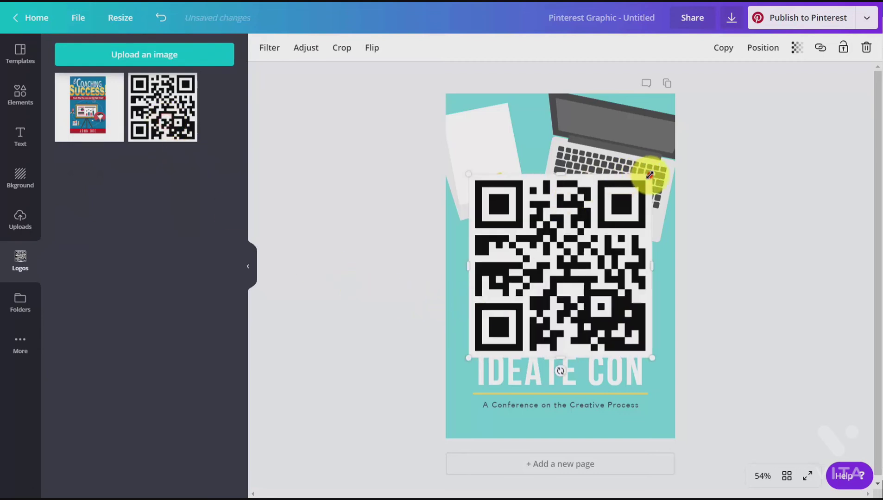
left_click_drag(650, 175, 544, 310)
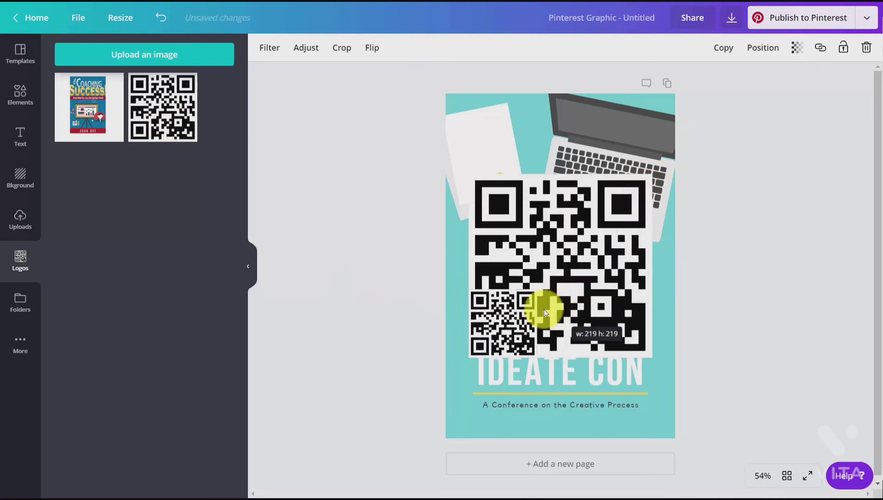
left_click_drag(532, 371, 539, 400)
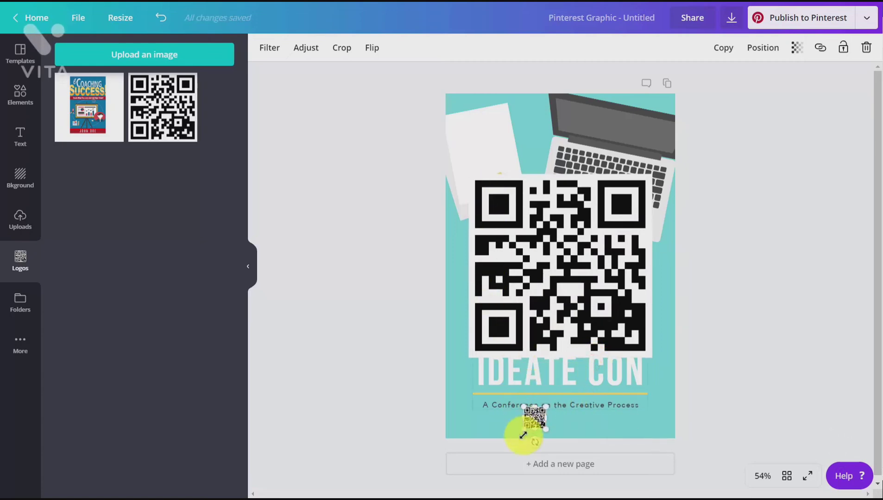
left_click_drag(534, 418, 550, 426)
left_click(537, 327)
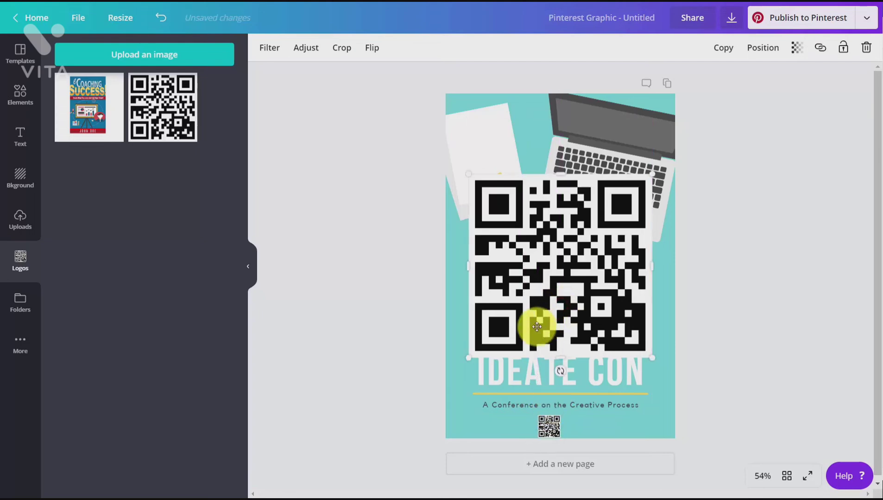
key("Delete")
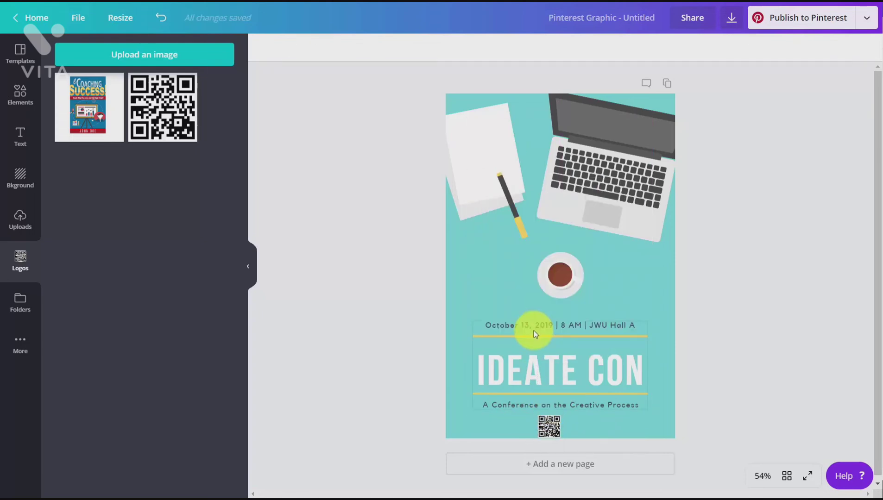
Step: Ungroup the conference text block and change the IDEATE CON heading's font to the brand font Trocchi
left_click(556, 378)
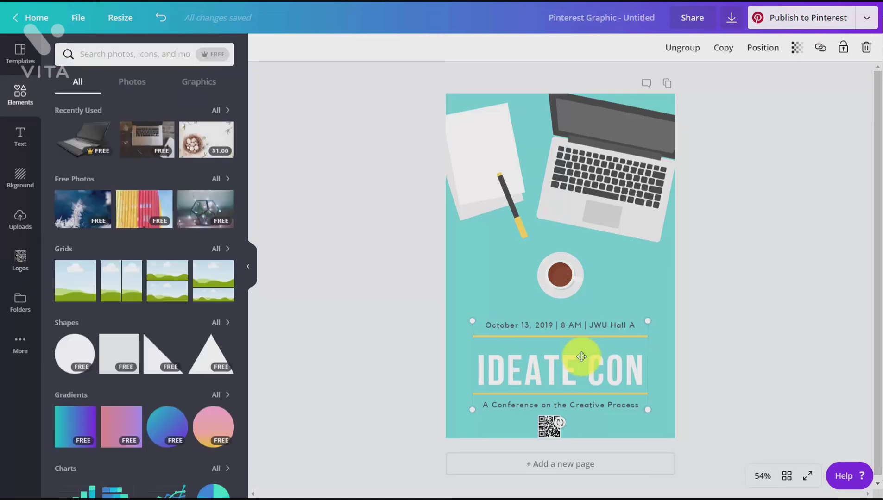
left_click(681, 51)
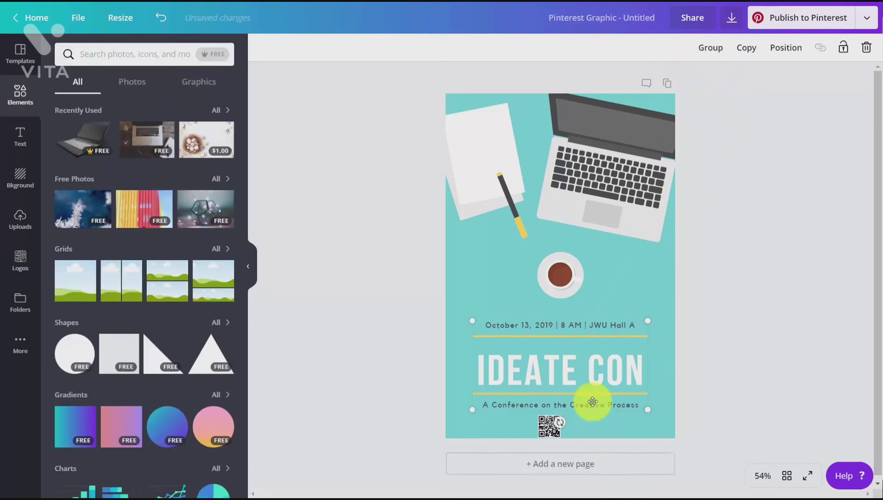
left_click(583, 370)
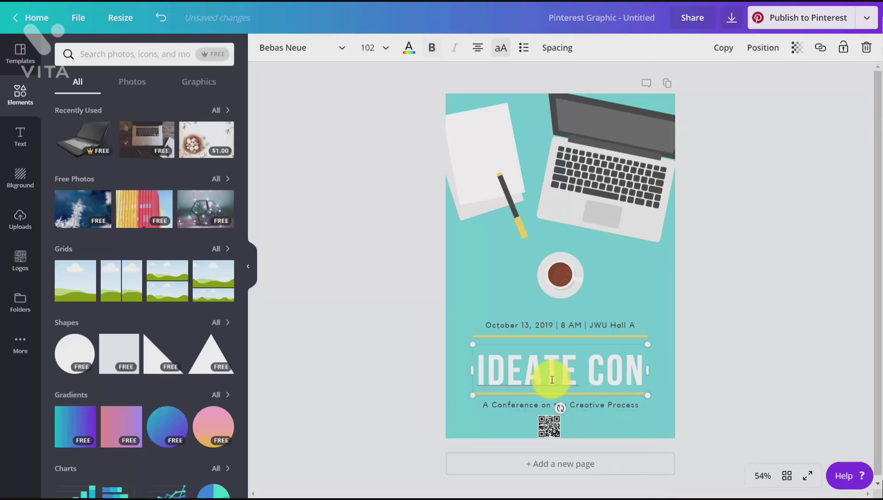
left_click(550, 380)
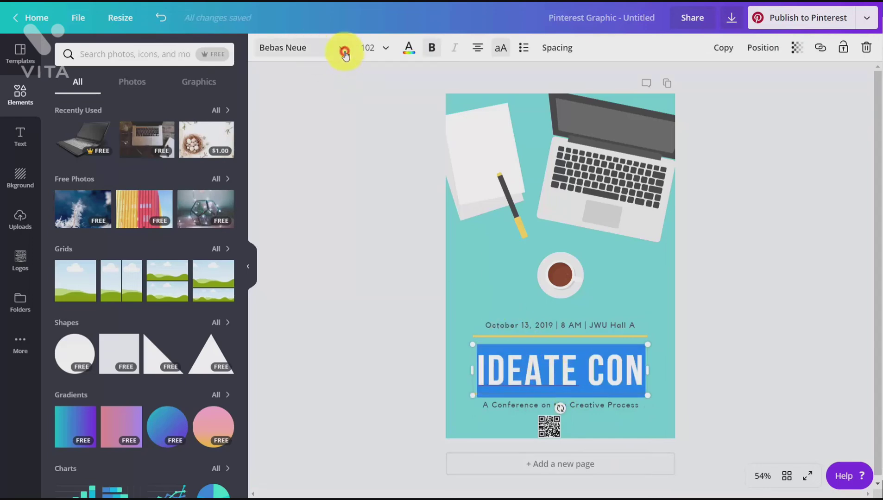
left_click(343, 49)
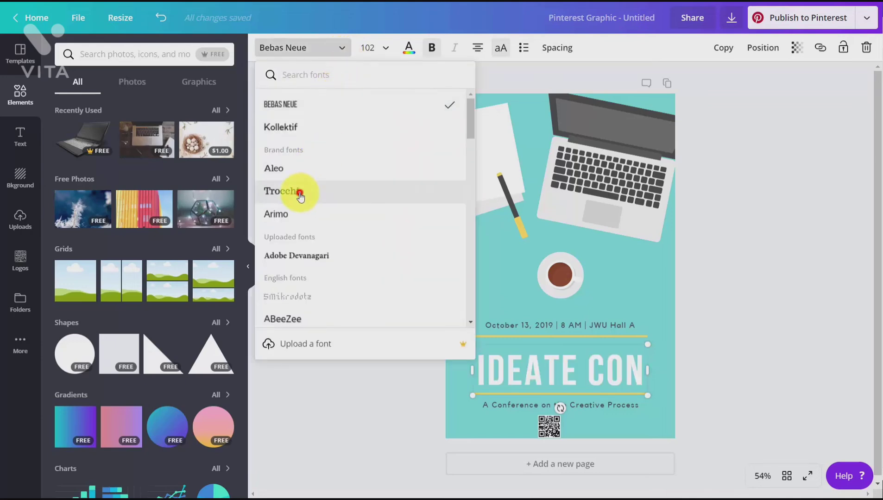
left_click(302, 195)
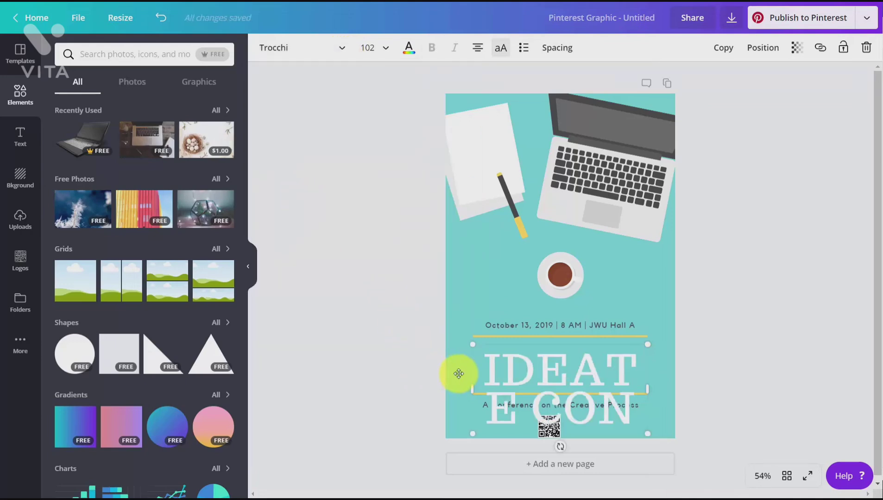
Step: Select the whole IDEATE CON heading text and set its font size to 80
left_click_drag(483, 366, 635, 413)
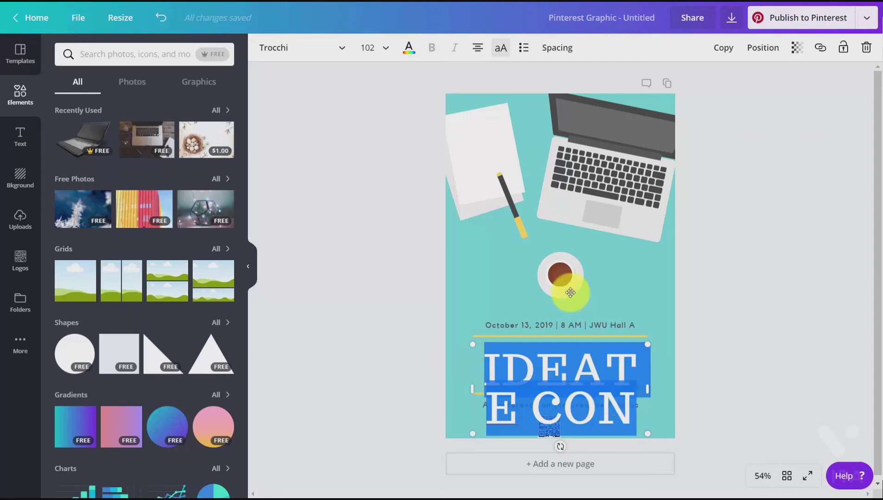
left_click(389, 48)
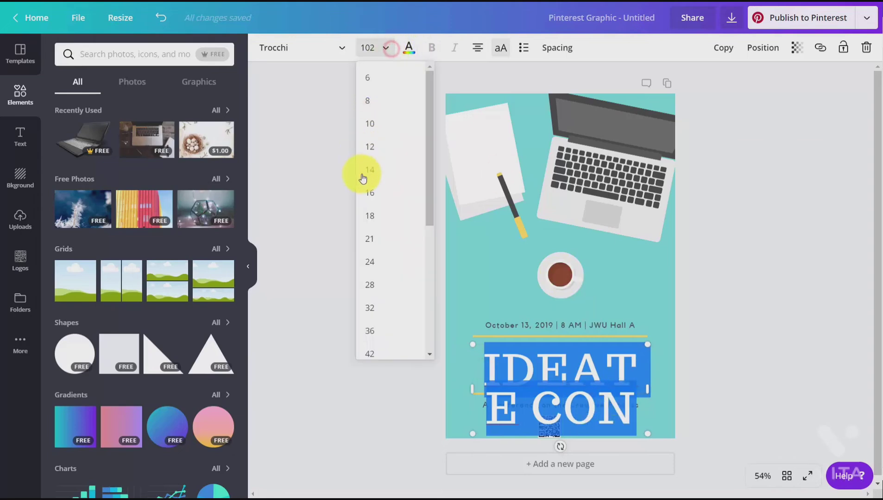
scroll(395, 264, "down", 3)
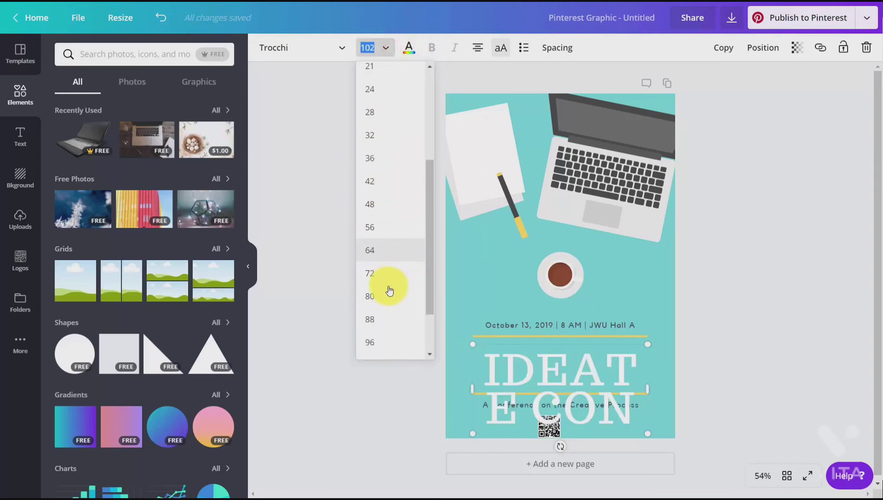
left_click(388, 290)
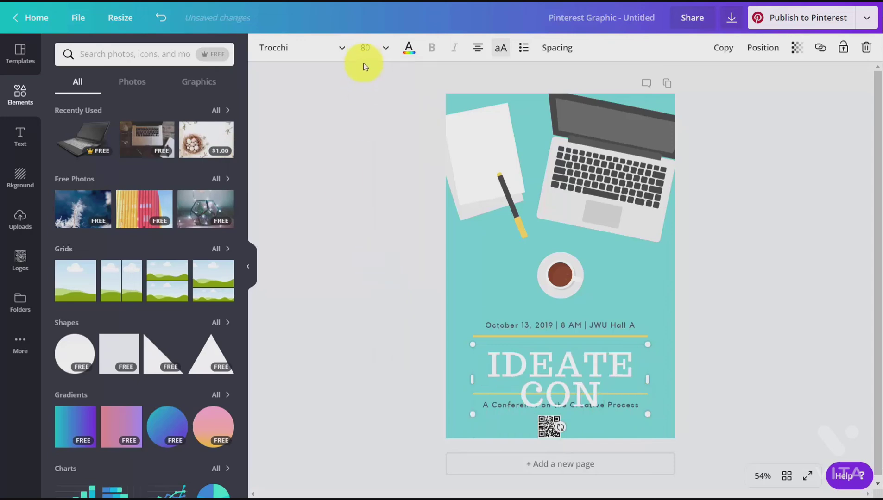
Step: Set the IDEATE CON heading's font size to 60
left_click(363, 48)
left_click(364, 49)
left_click(364, 49)
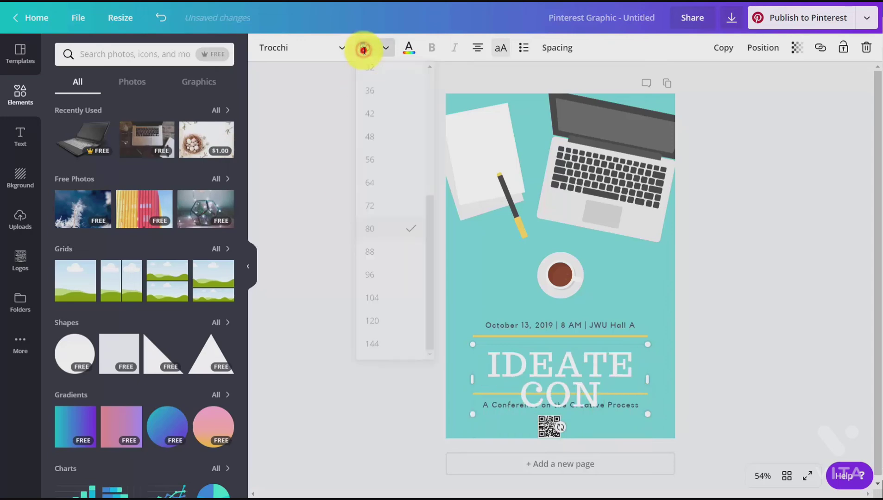
left_click(365, 48)
left_click(367, 53)
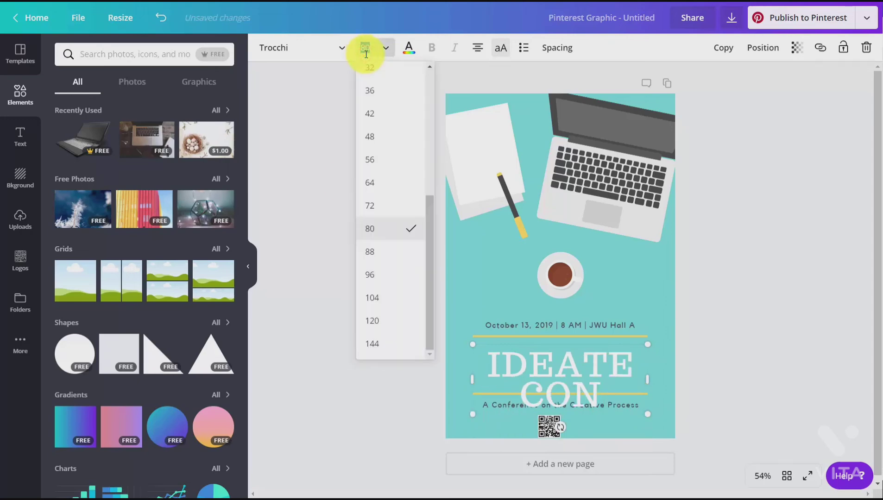
type("60")
key("Return")
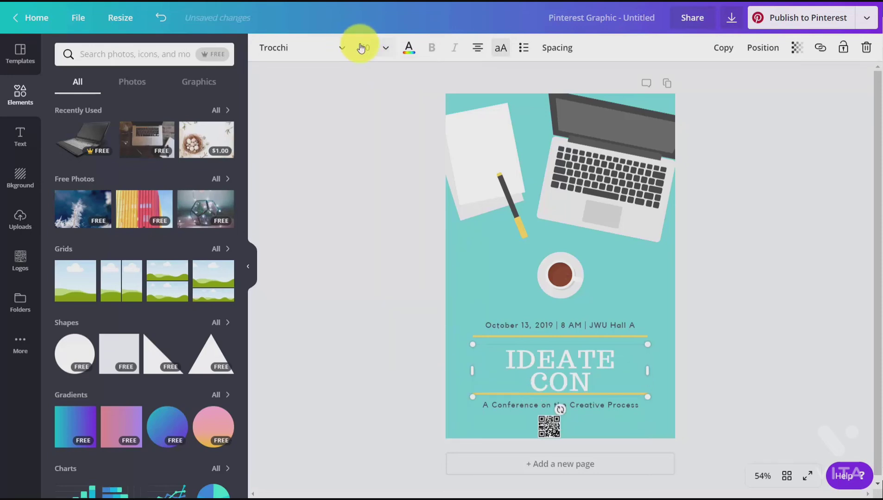
Step: Set the IDEATE CON heading's font size to 50
left_click(364, 48)
left_click(365, 48)
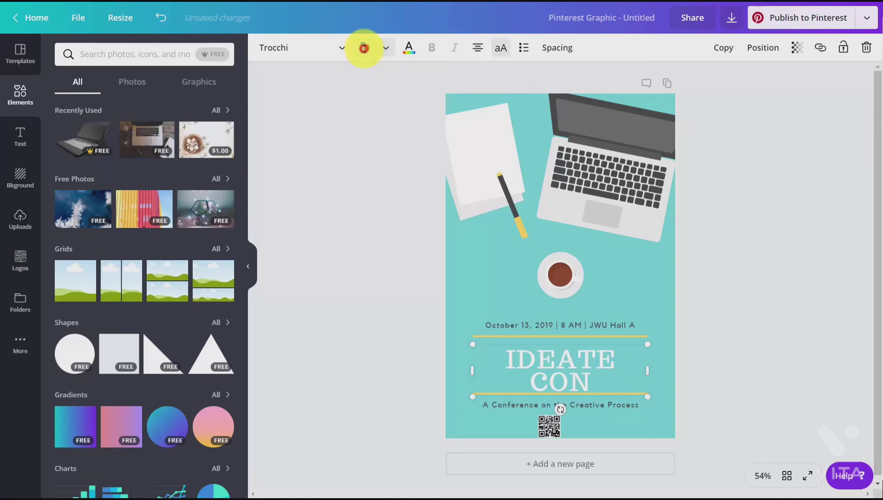
left_click(365, 48)
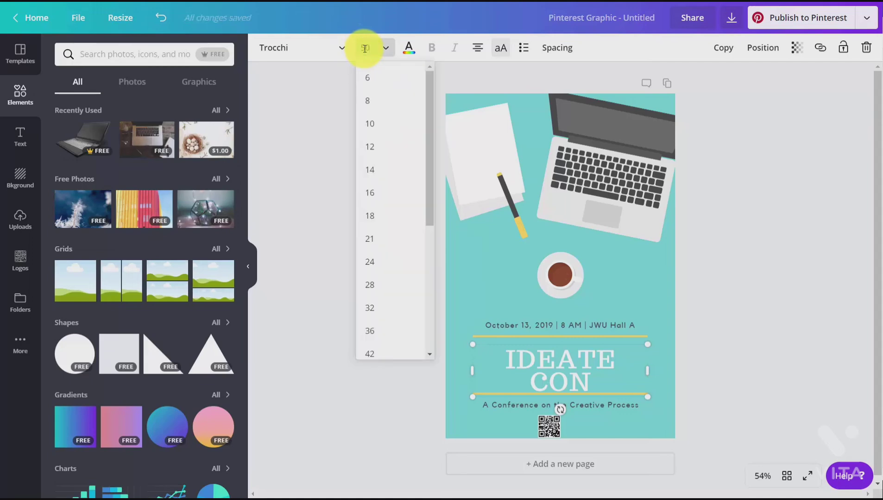
key("Return")
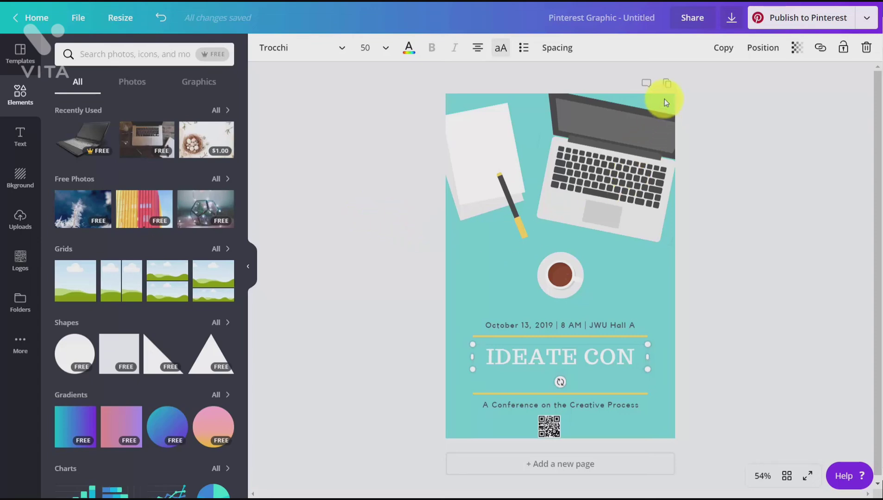
Step: Share the Pinterest graphic with all team members with the Can edit permission and send the invites
left_click(689, 18)
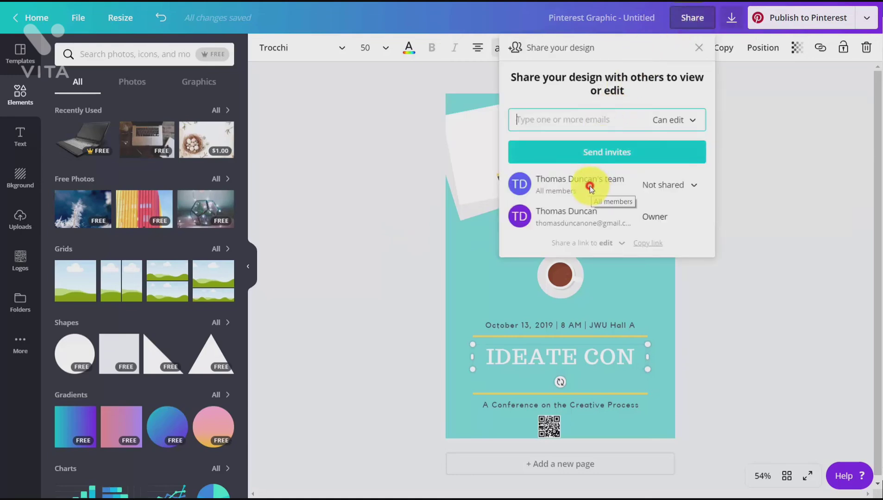
left_click(589, 186)
left_click(689, 185)
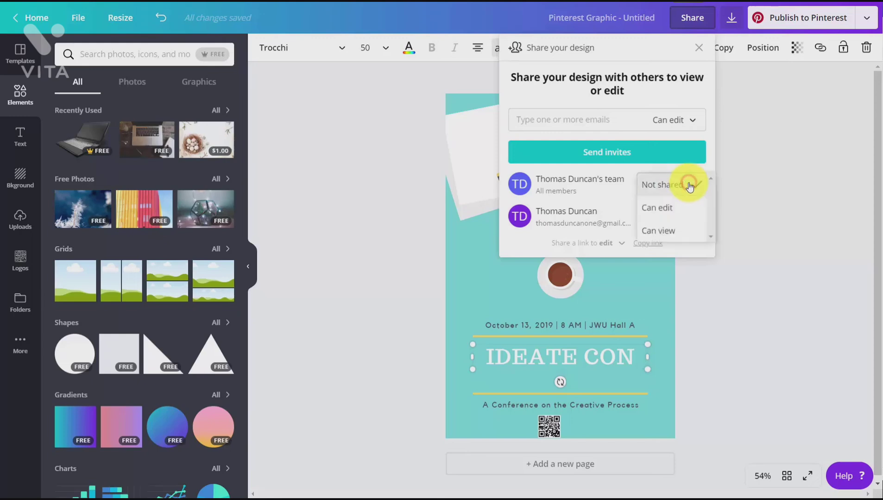
left_click(659, 211)
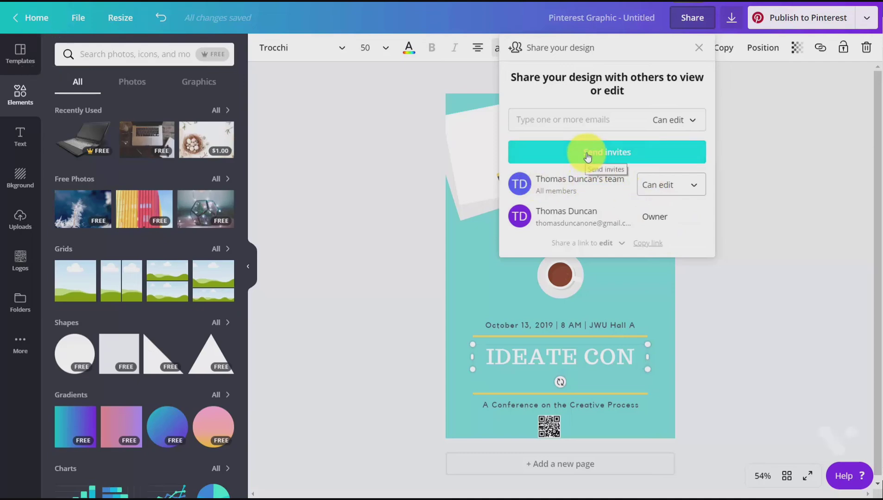
left_click(599, 156)
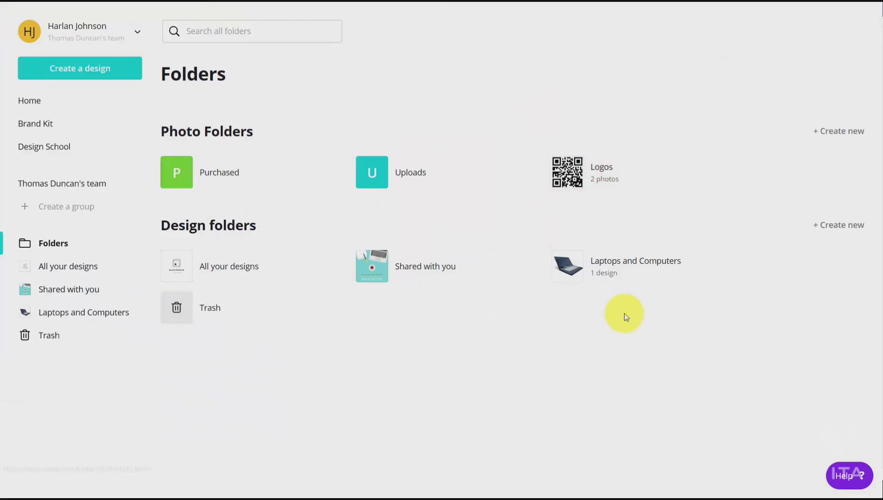
Step: From the team member's account, open the shared IDEATE CON design for editing and start publishing it to Pinterest
left_click(379, 270)
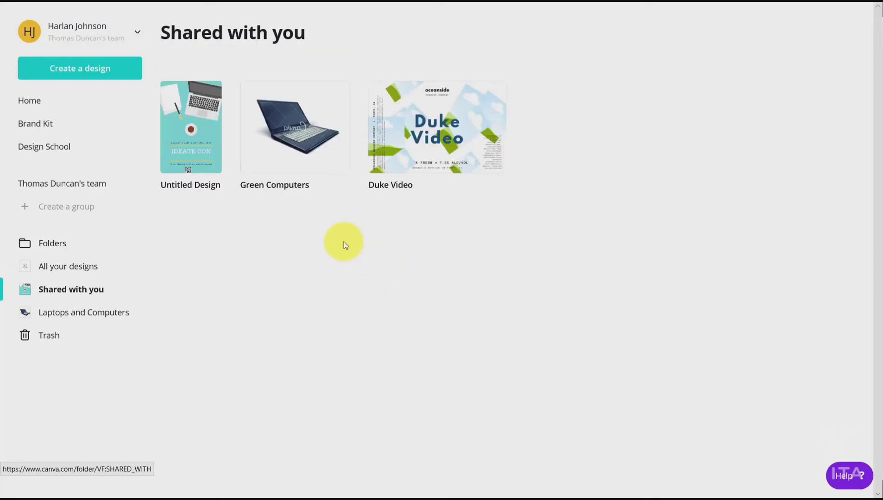
left_click(195, 133)
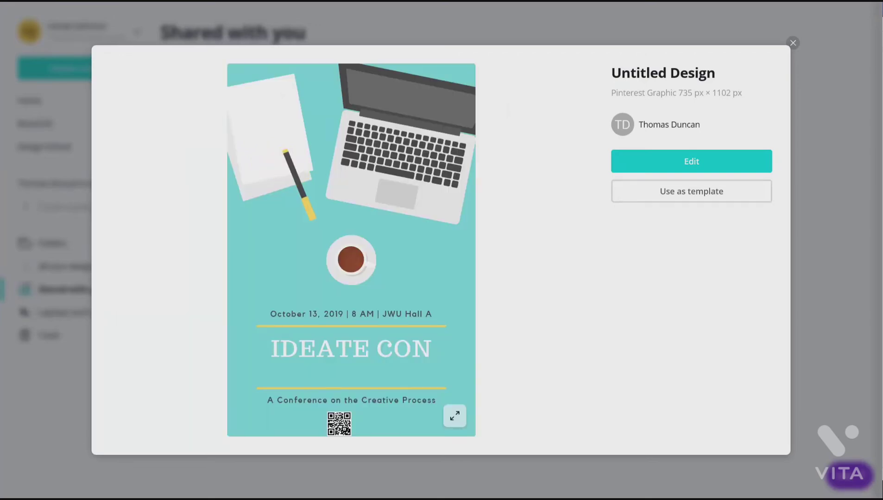
left_click(689, 161)
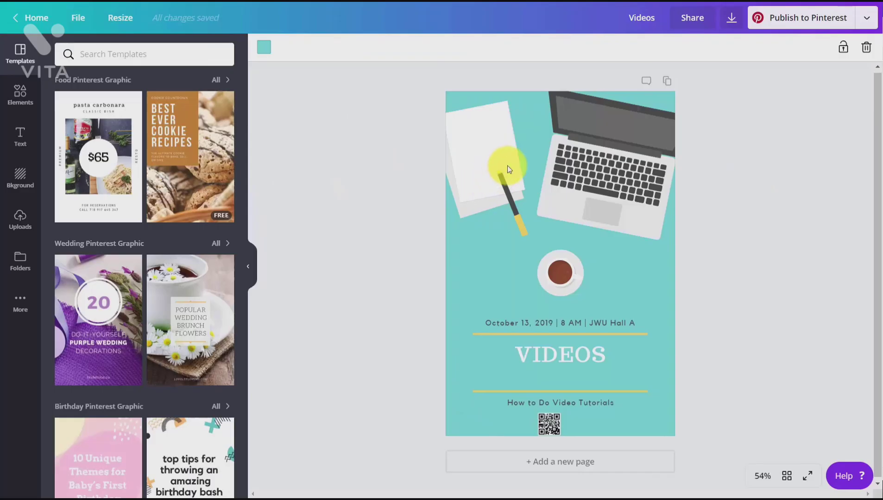
left_click(797, 21)
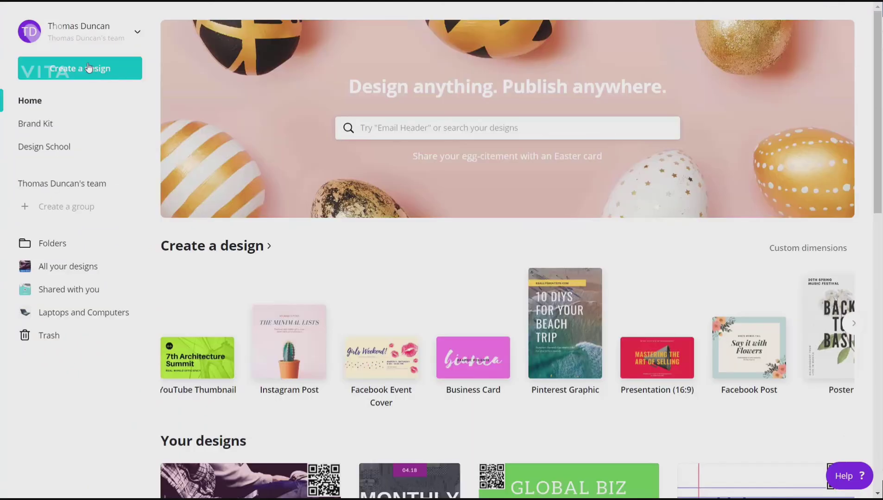
Step: Create a blank Facebook Post design and look through its publishing options
left_click(89, 77)
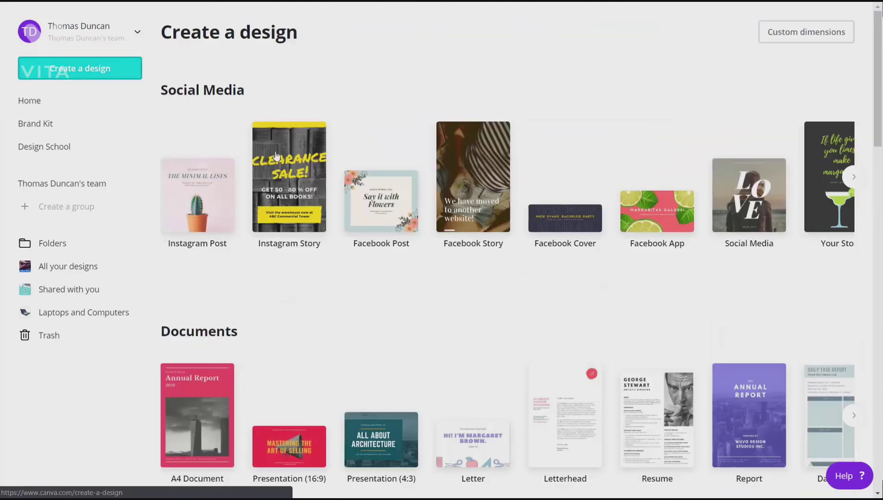
left_click(369, 197)
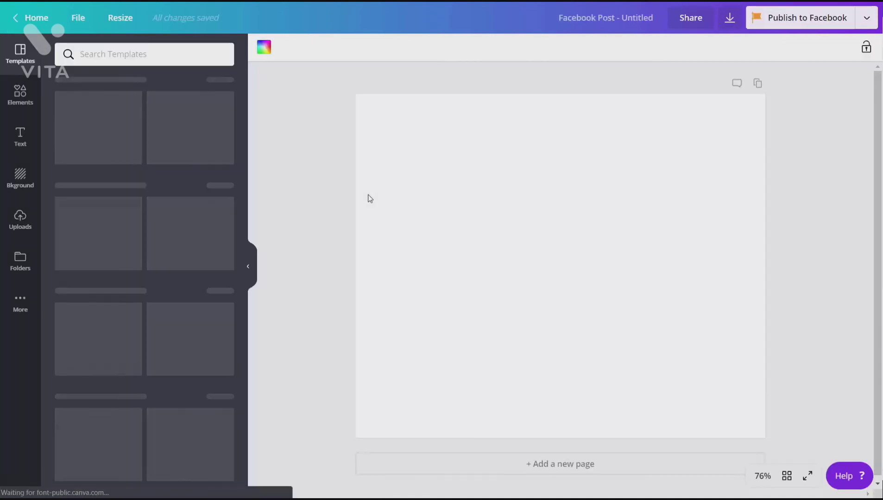
left_click(868, 19)
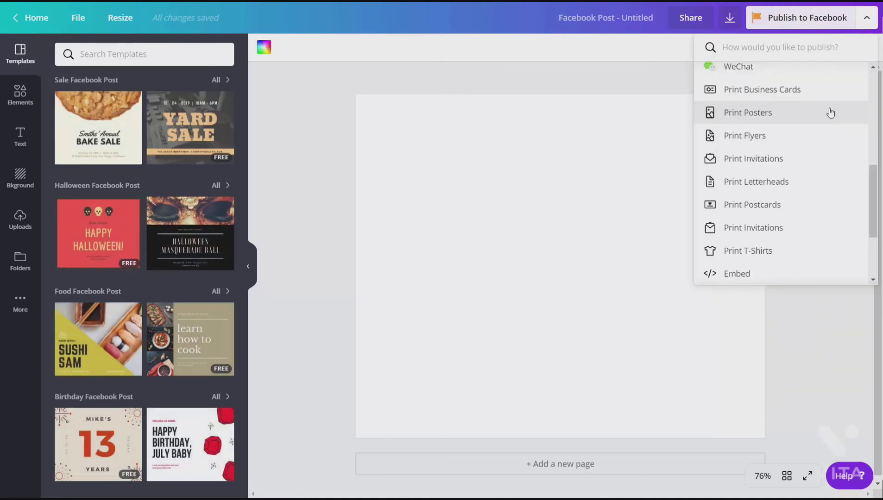
scroll(828, 112, "down", 1)
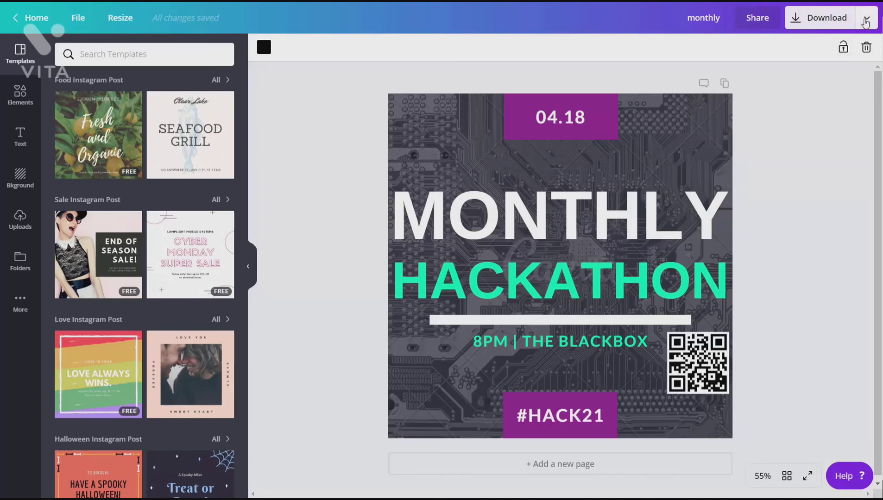
Step: Choose to print the Monthly Hackathon design on T-shirts, resize it for that format and view the T-shirt order options
left_click(865, 22)
scroll(796, 157, "down", 5)
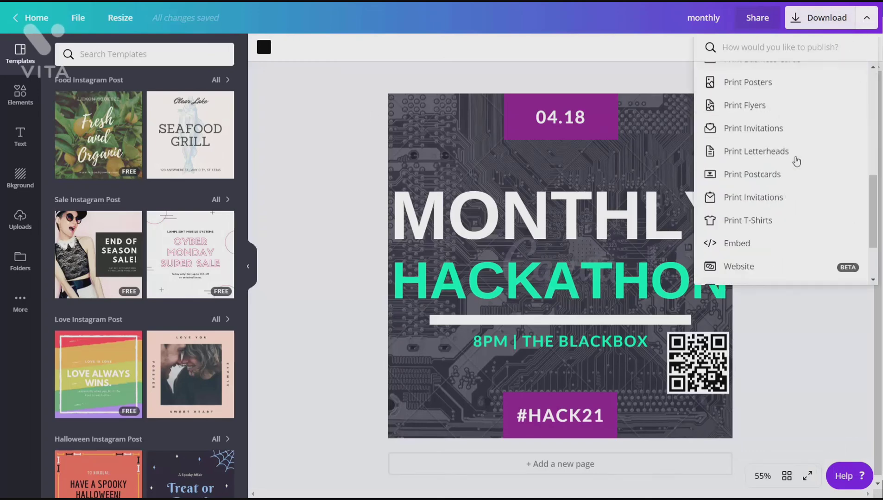
scroll(796, 160, "down", 3)
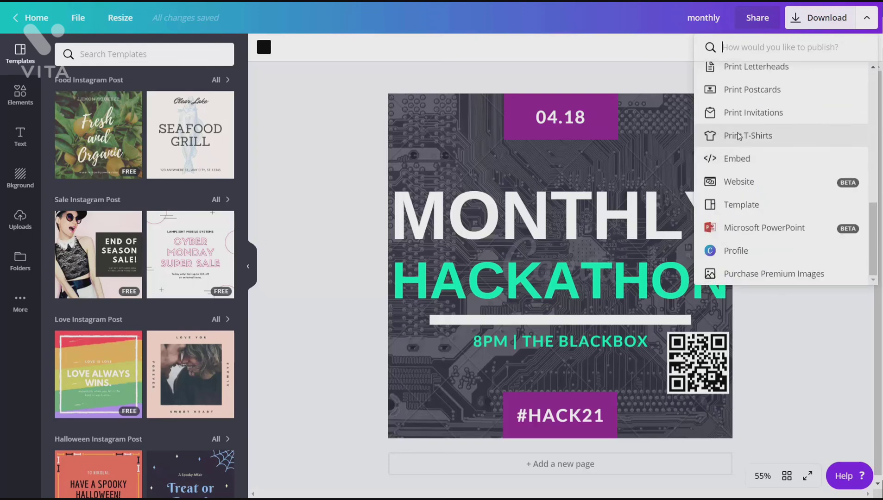
left_click(740, 137)
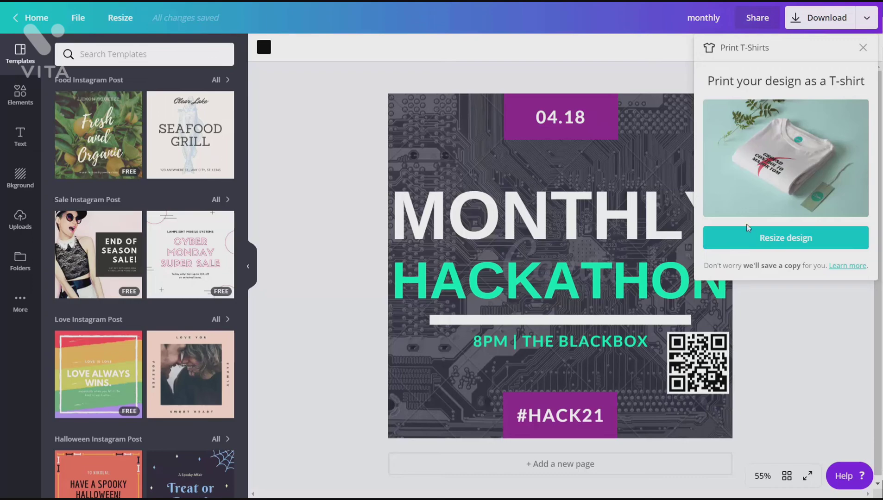
left_click(780, 240)
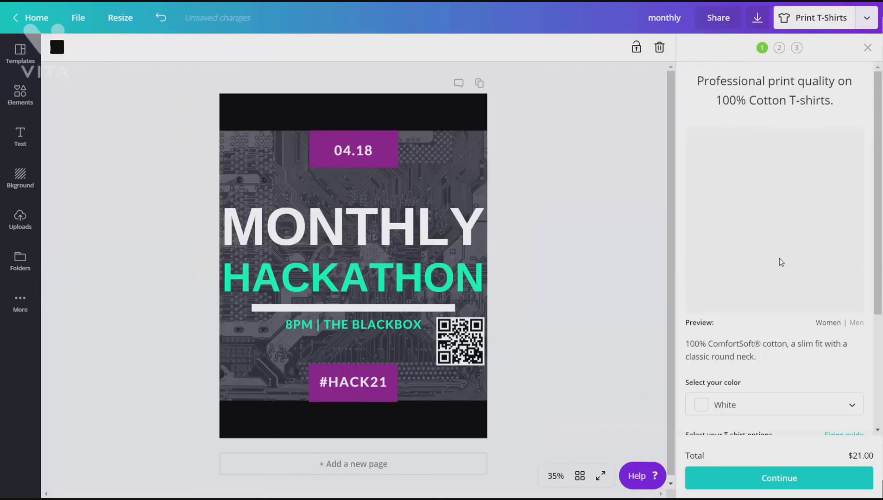
scroll(786, 244, "down", 3)
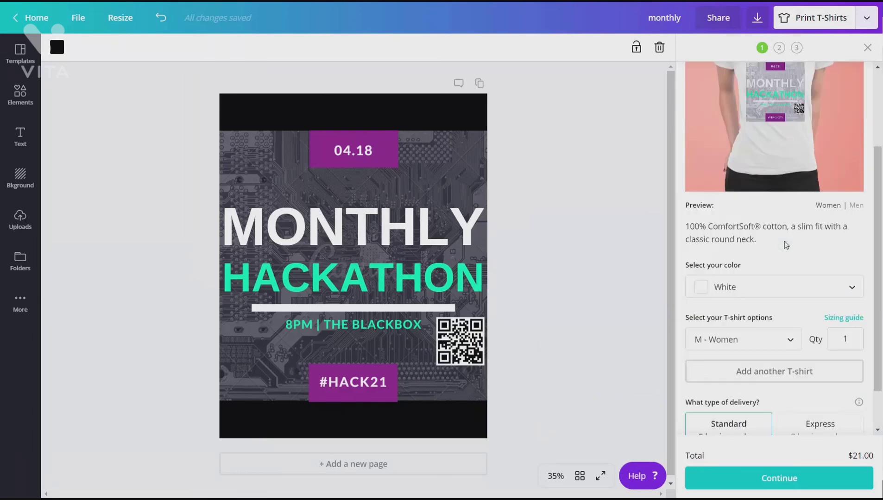
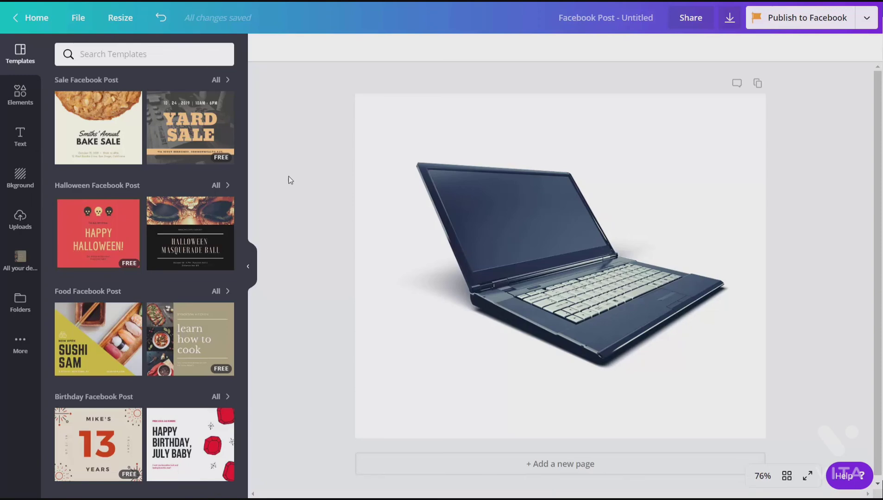
Step: Create a design folder named Laptops and Computers and share it with all team members with the Can edit permission
left_click(20, 304)
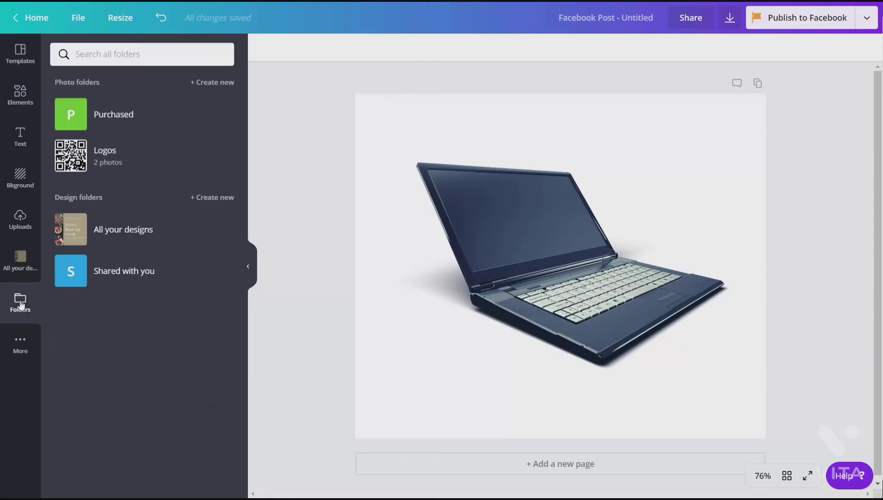
left_click(209, 200)
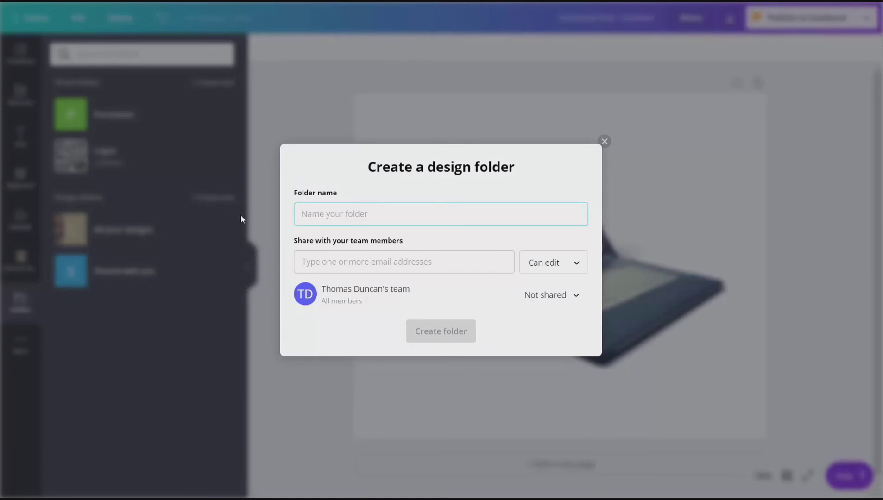
type("Laptops and Computers")
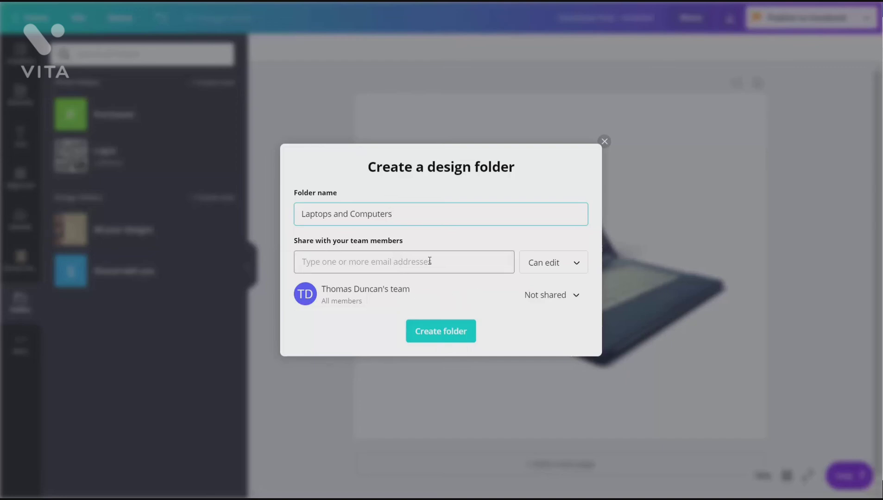
left_click(498, 287)
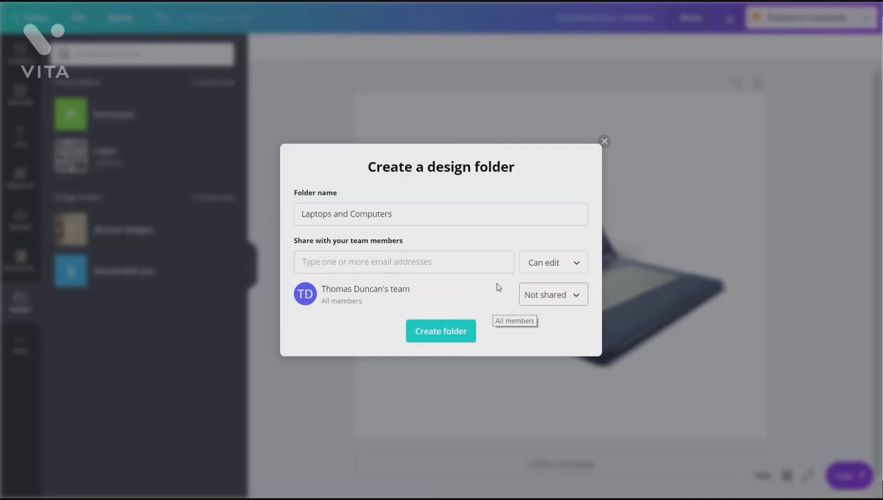
left_click(575, 298)
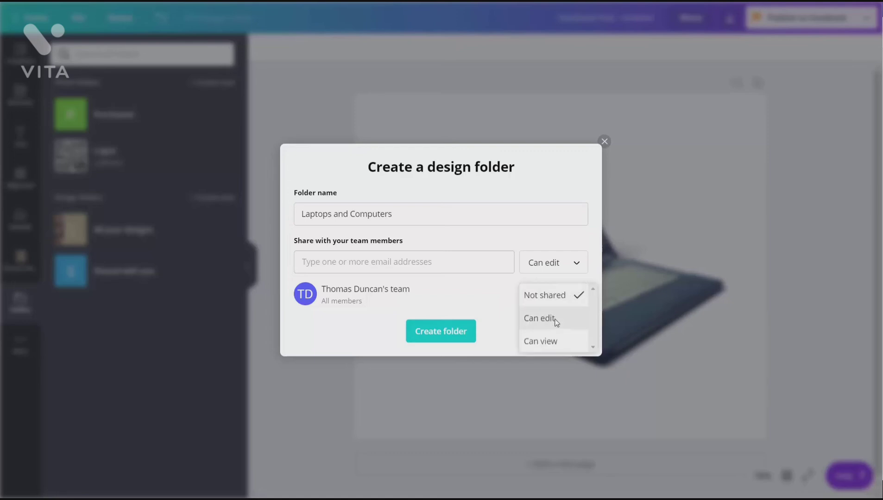
left_click(556, 324)
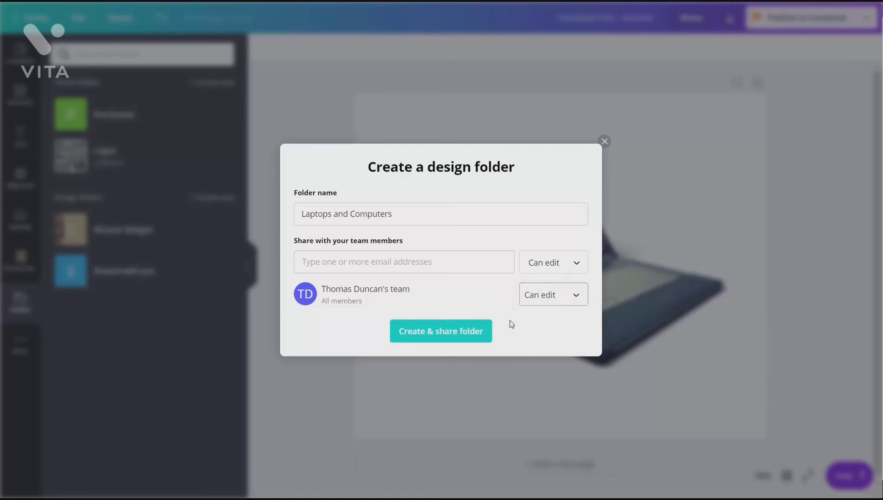
left_click(441, 339)
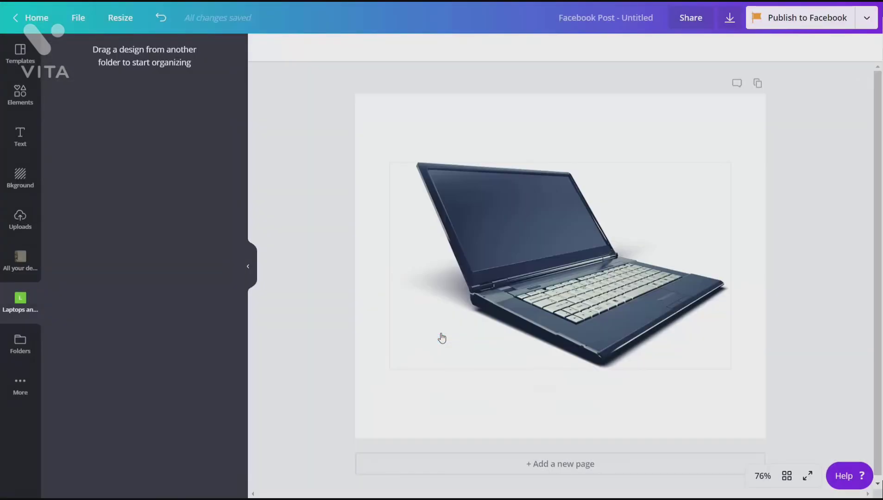
Step: Rename the laptop design Green Computers, move it into the Laptops and Computers folder and open that folder
left_click(645, 18)
key("BackSpace")
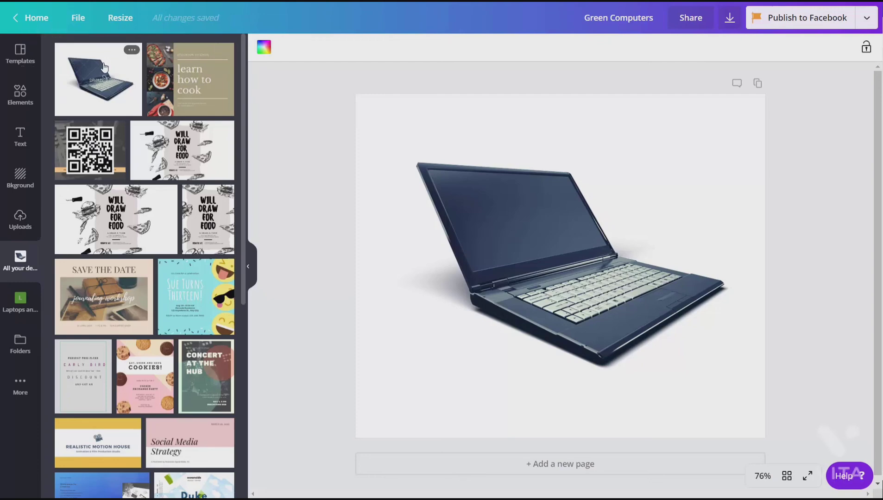
left_click_drag(104, 88, 15, 297)
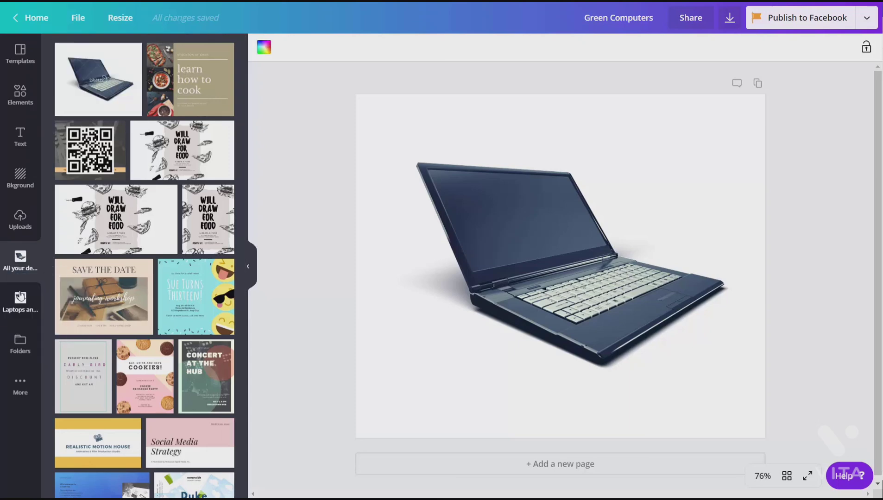
left_click(20, 297)
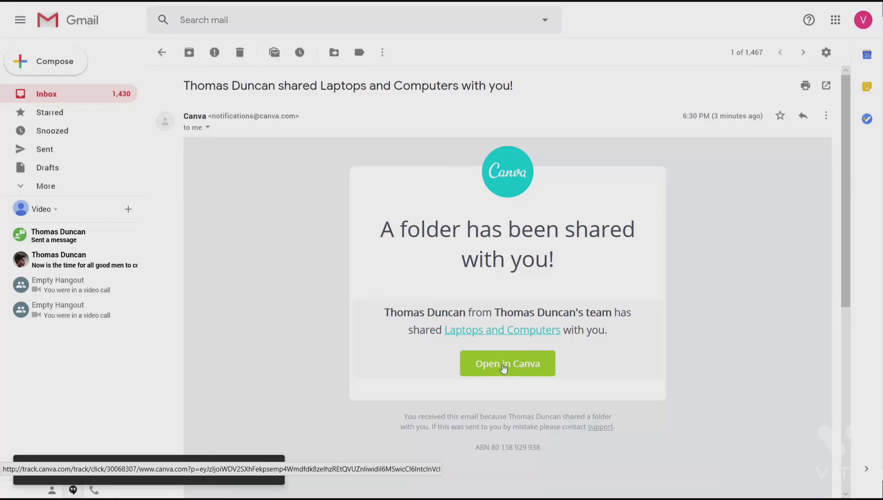
Step: From the team member's Gmail notification, open the shared Laptops and Computers folder in Canva and view the folders list
left_click(503, 364)
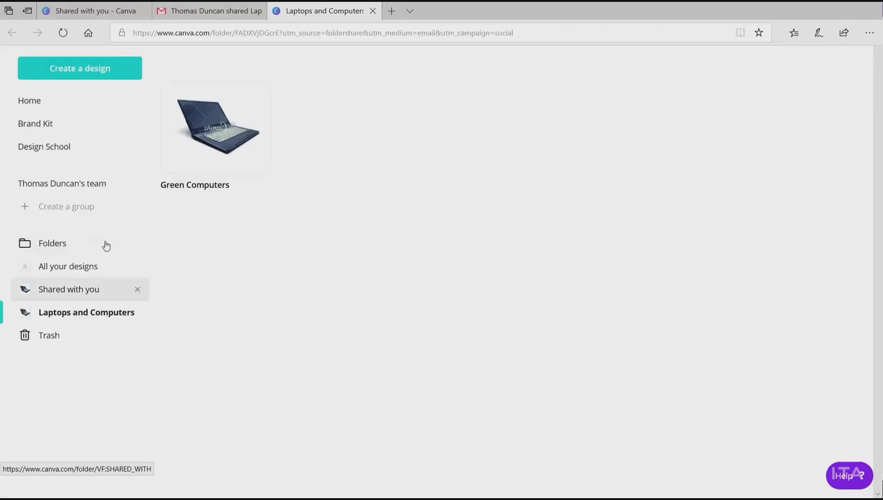
left_click(48, 248)
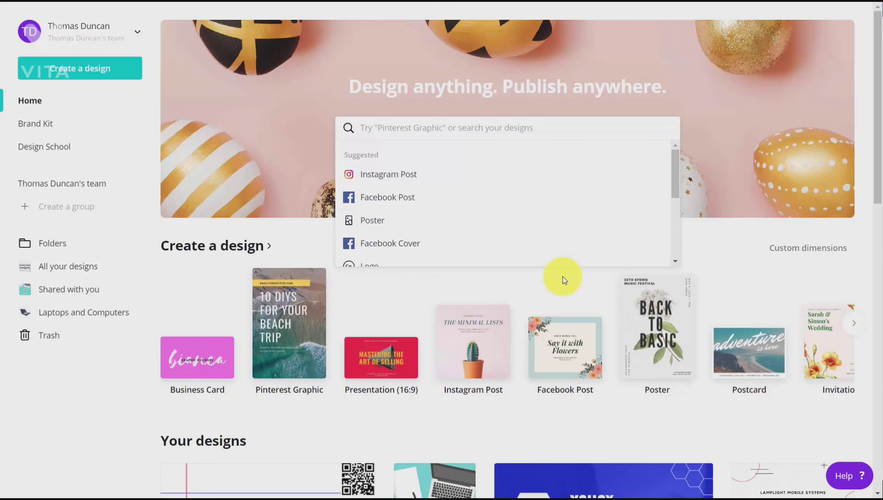
Step: Search the design types for facebook and create a new Facebook Event Cover design
type("face")
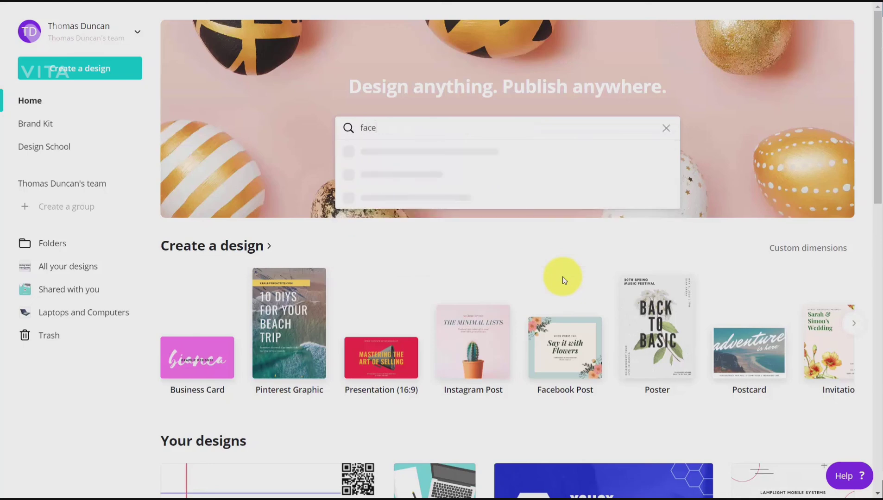
type("book")
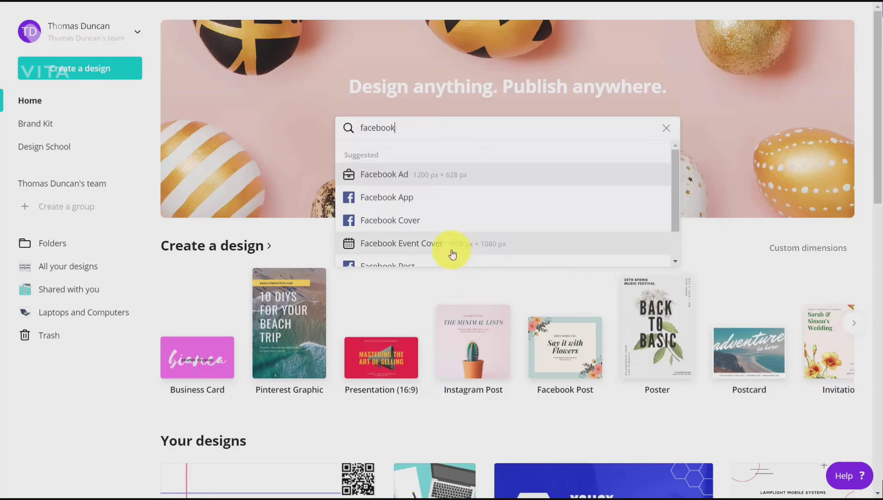
scroll(445, 245, "down", 1)
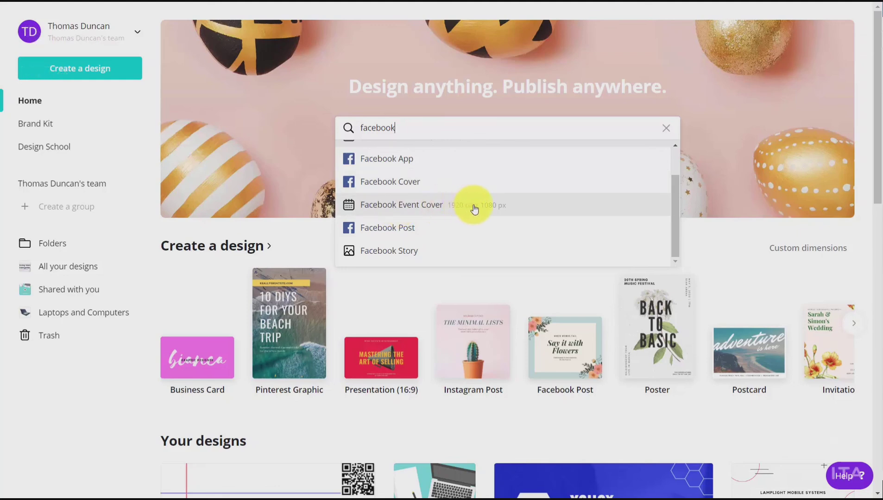
left_click(423, 211)
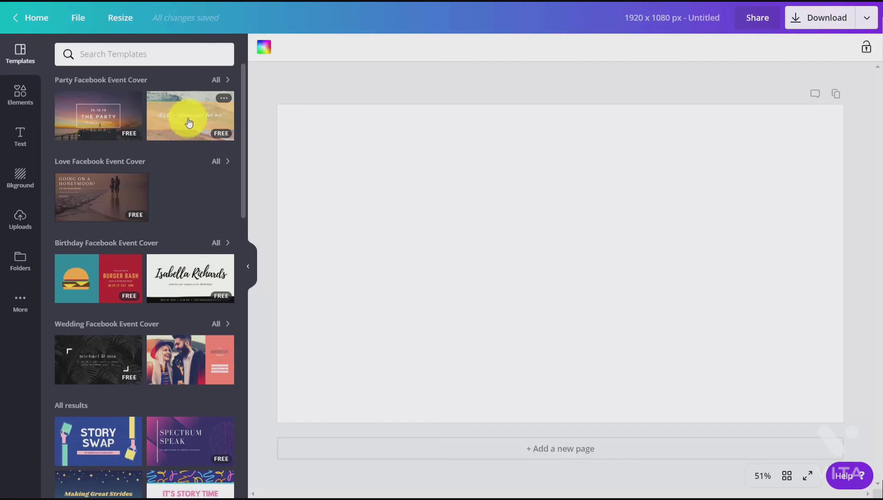
Step: Search the event cover templates for marketing and apply the GLOBAL BIZ SUMMIT template with the blurred Sydney background
left_click(96, 55)
type("marketing")
key("Return")
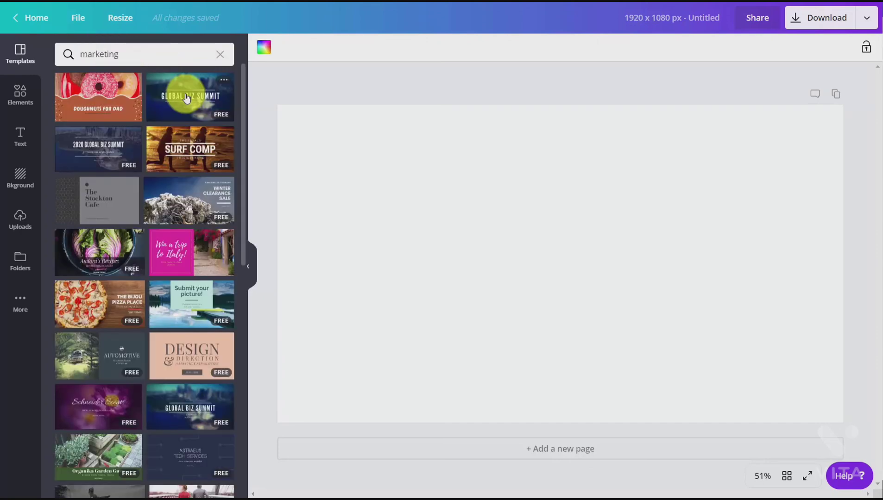
left_click(186, 98)
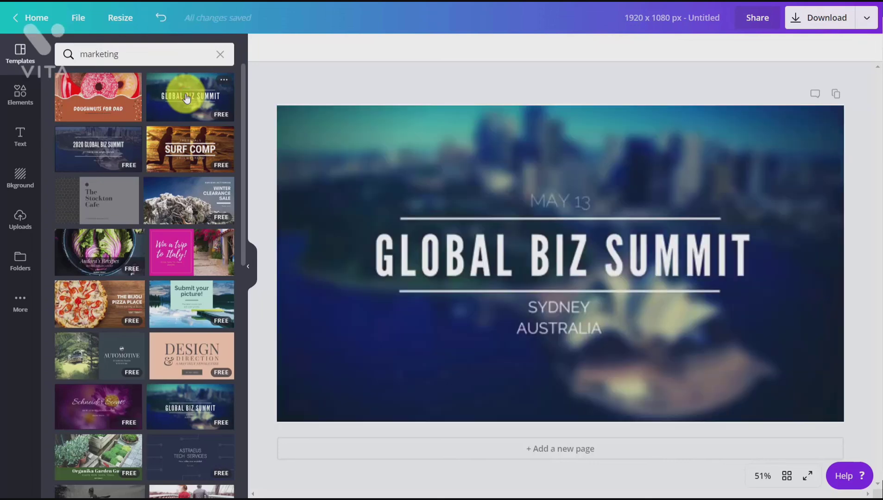
Step: Replace the event cover's photo background with the green brand color
left_click(263, 48)
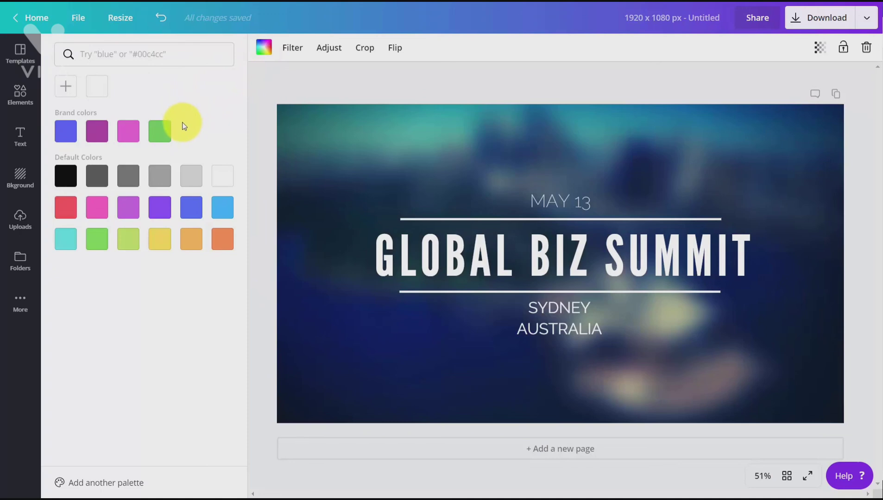
left_click(97, 131)
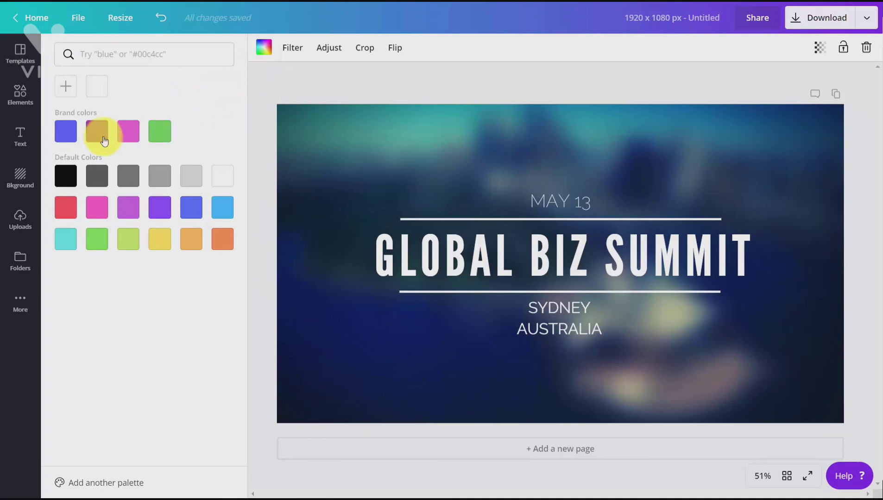
left_click(160, 132)
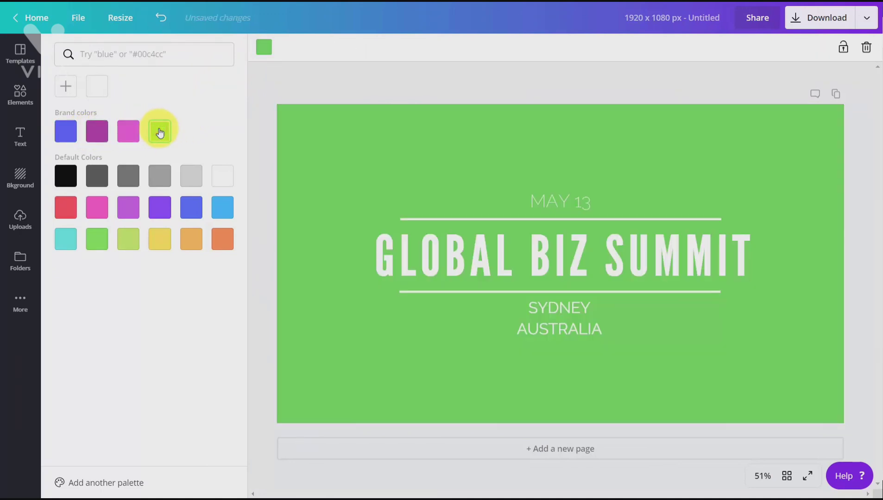
Step: Add the QR code from the Logos folder, shrink it and place it in the upper-left corner of the event cover
left_click(20, 92)
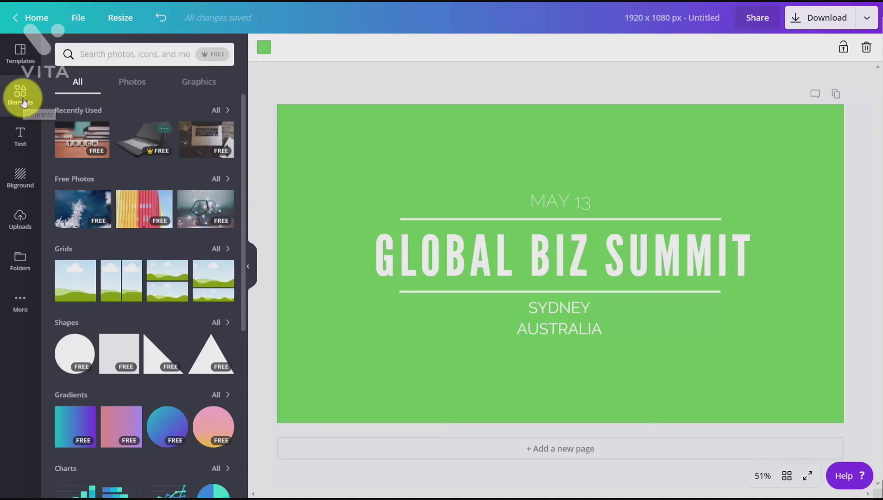
left_click(21, 262)
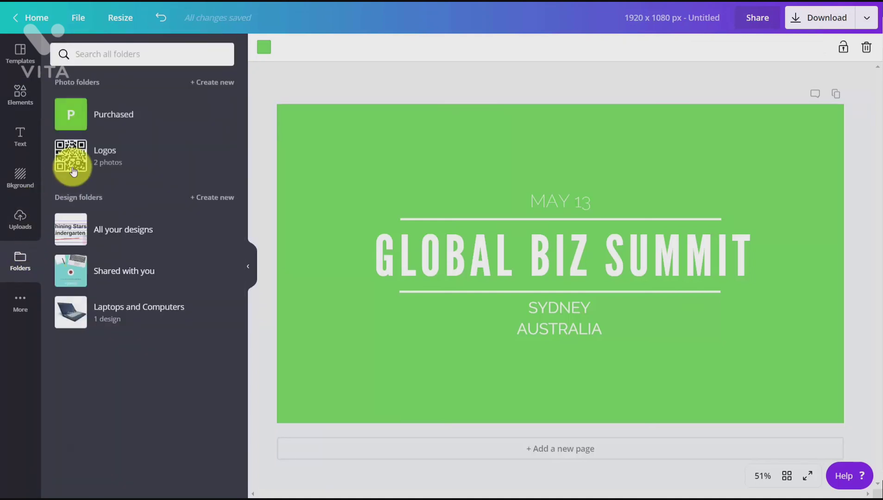
left_click(72, 167)
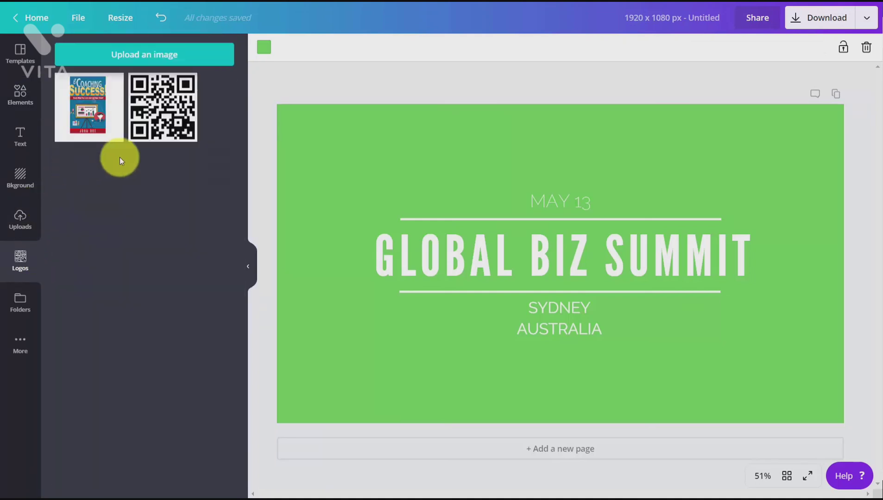
left_click(158, 135)
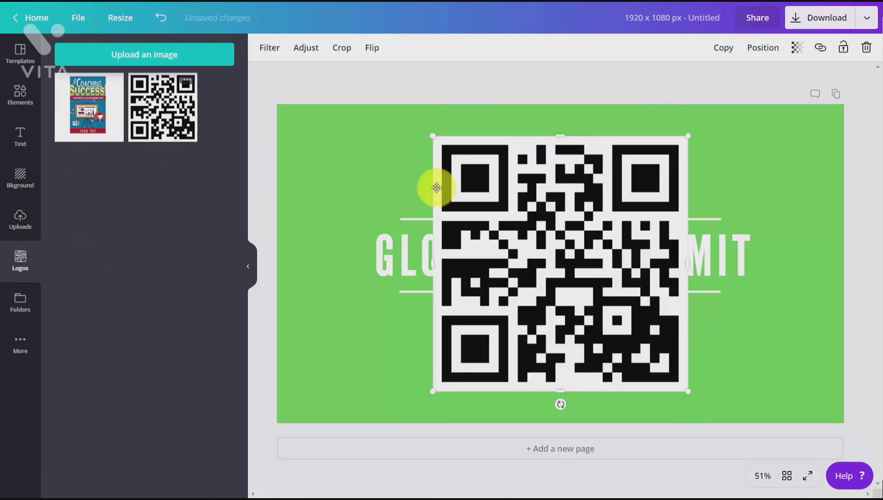
left_click_drag(689, 133, 344, 121)
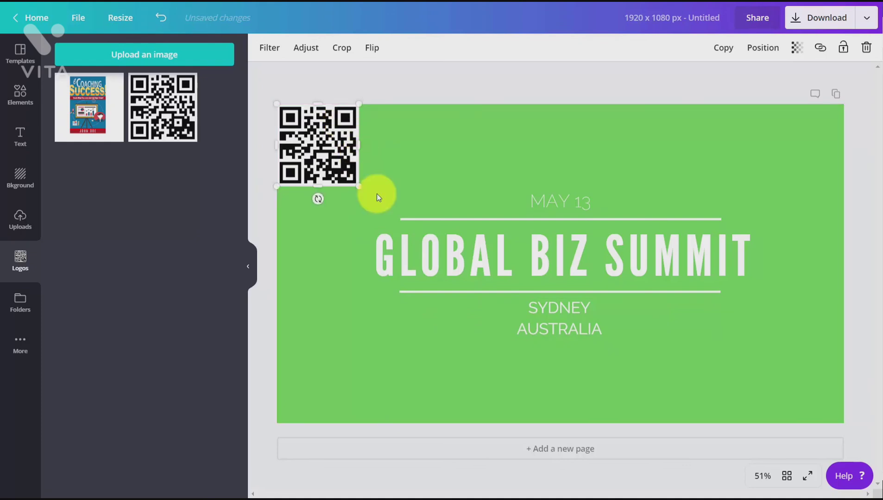
Step: Change the GLOBAL BIZ SUMMIT heading to the brand font Aleo
double_click(456, 246)
triple_click(456, 246)
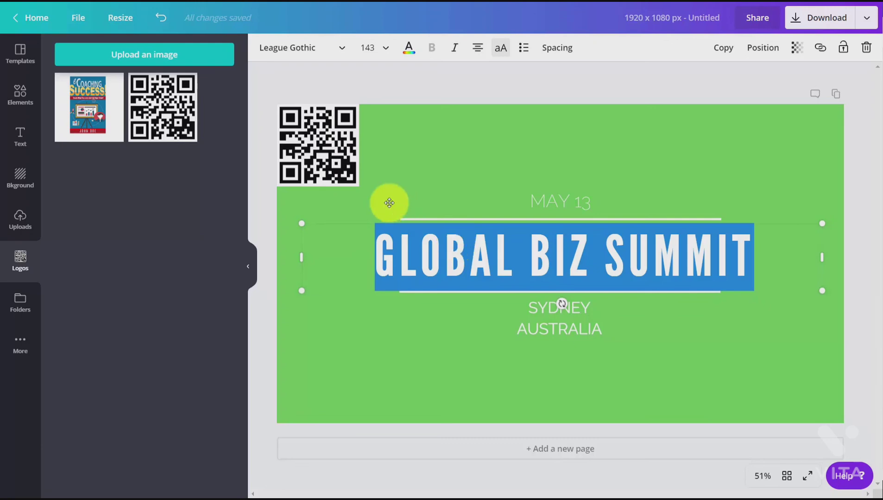
left_click(340, 48)
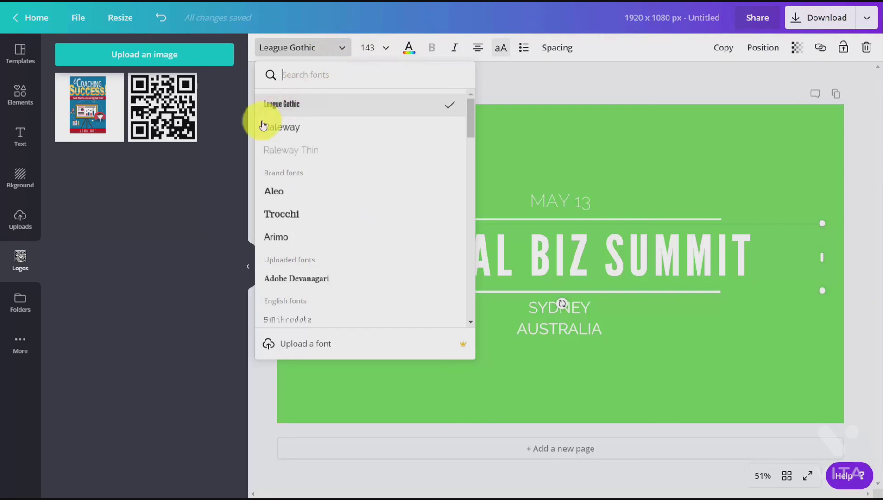
left_click(272, 197)
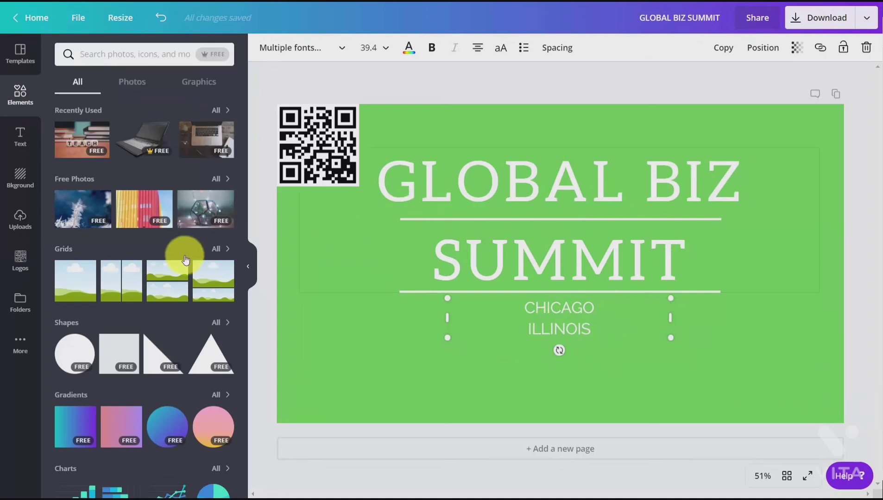
Step: Add the recently used laptop image, shrink it into the cover's lower-right corner and flip it horizontally
left_click(145, 151)
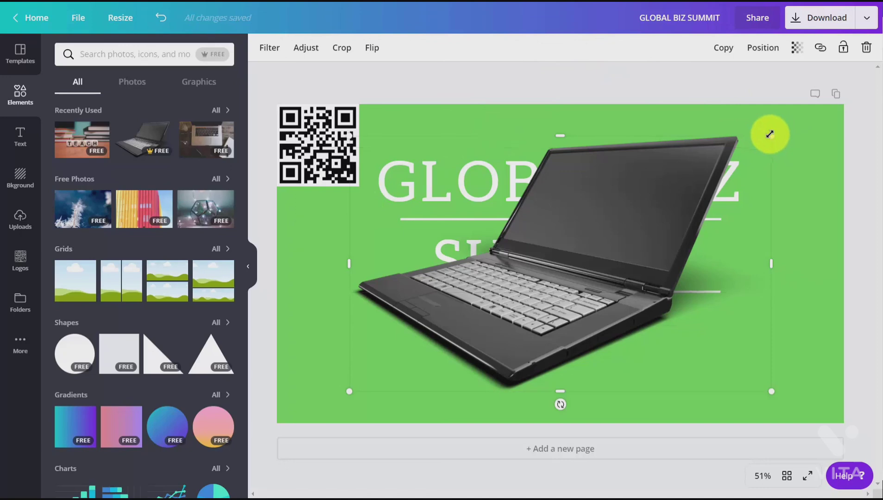
mouse_move(768, 133)
left_mouse_down()
mouse_move(522, 263)
mouse_move(530, 282)
left_mouse_up()
left_click(474, 332)
left_click_drag(578, 330, 775, 355)
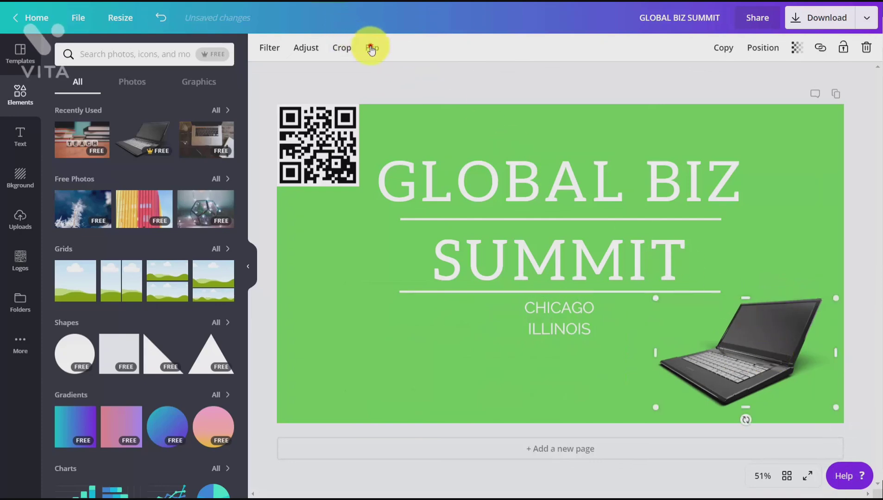
left_click(366, 47)
left_click(395, 81)
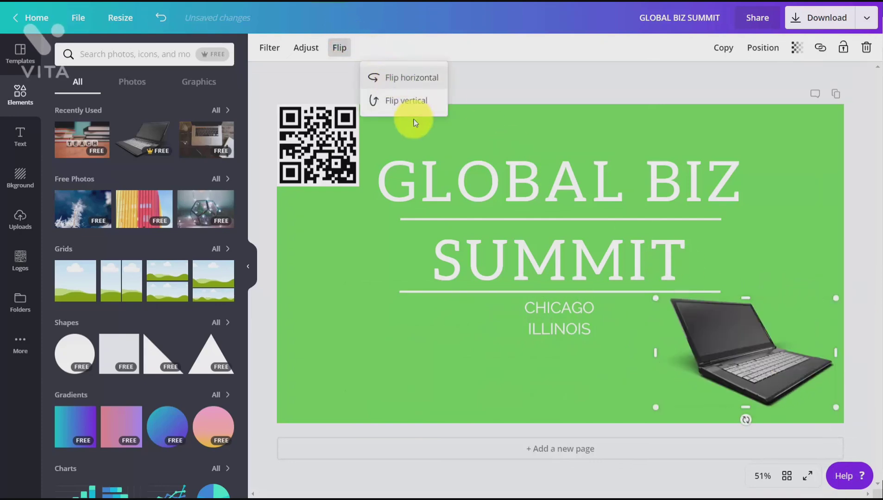
Step: Download the finished event cover as a PNG and save it as GLOBAL BIZ SUMMIT.png in the images downloaded folder
left_click(867, 18)
left_click(404, 302)
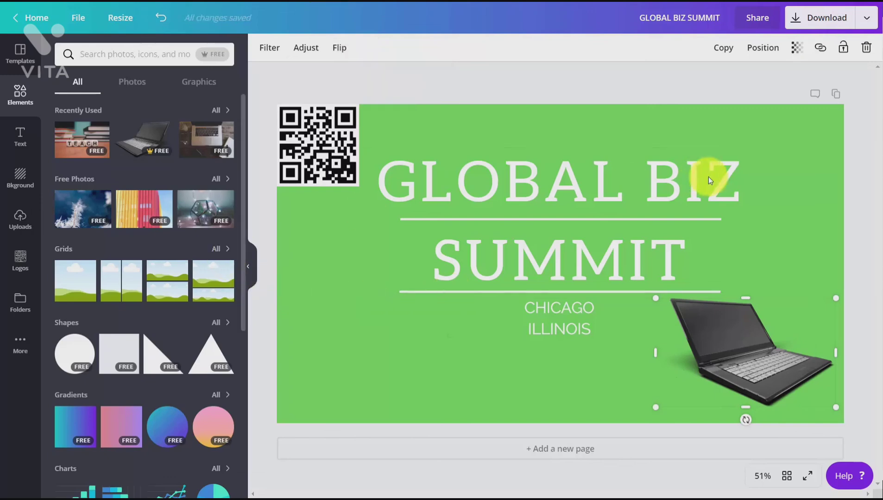
left_click(797, 26)
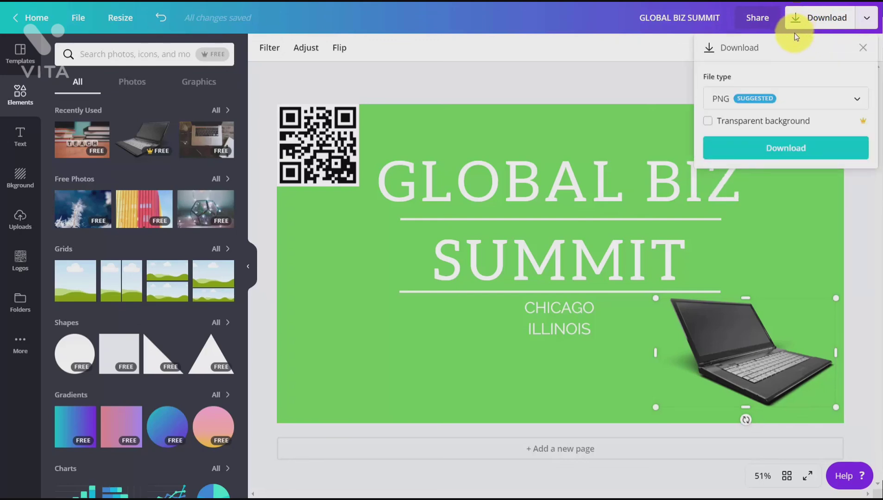
left_click(790, 94)
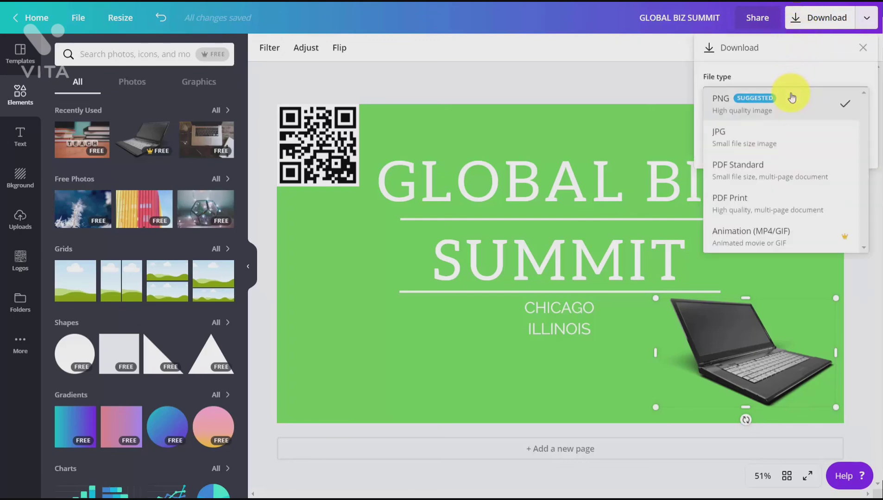
left_click(766, 113)
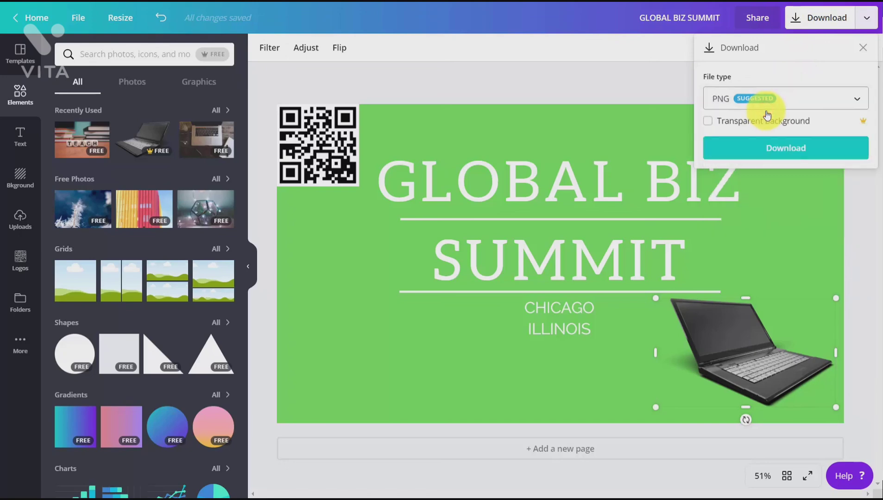
left_click(775, 153)
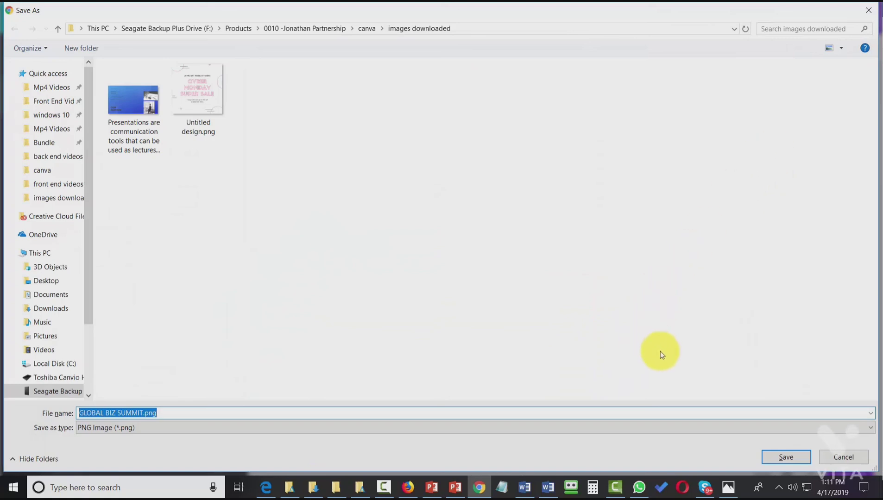
left_click(780, 452)
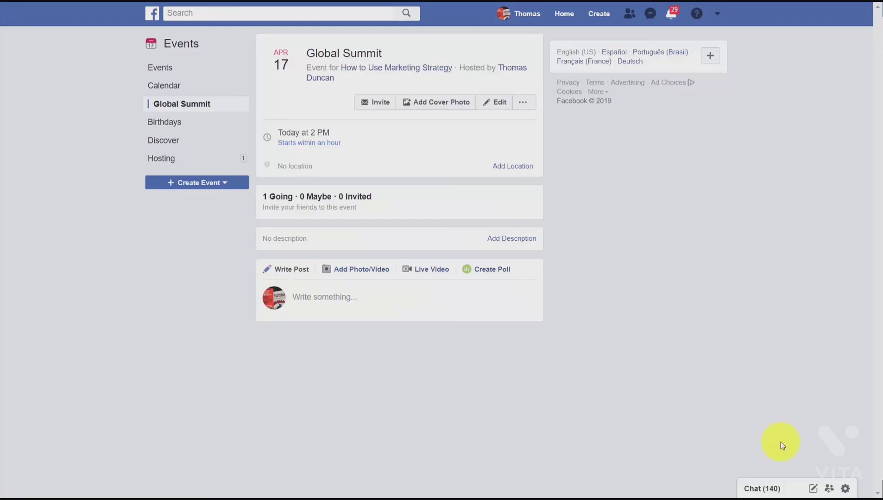
Step: On the Global Summit event page in Facebook, upload the downloaded GLOBAL BIZ SUMMIT cover as the event photo and save the event
left_click(437, 107)
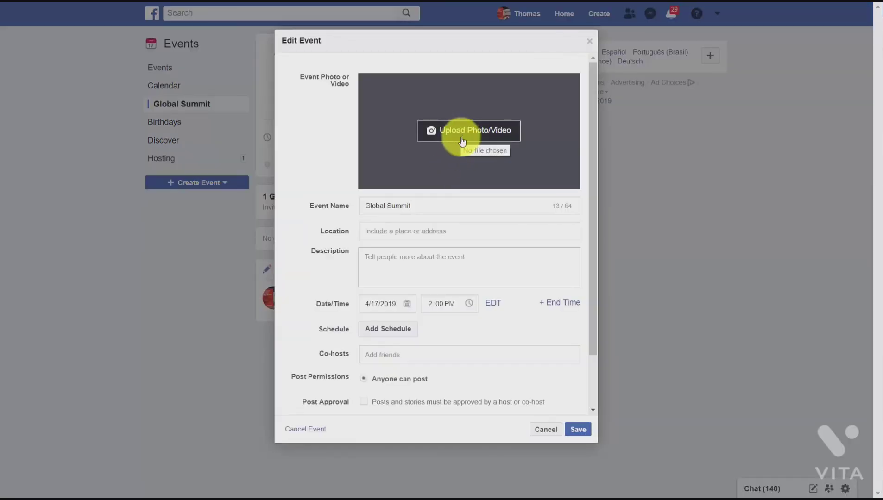
left_click(462, 142)
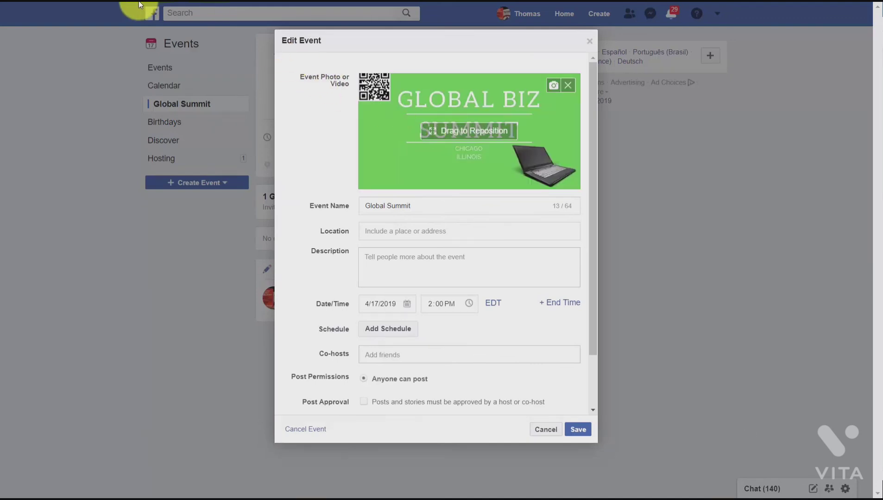
left_click(578, 430)
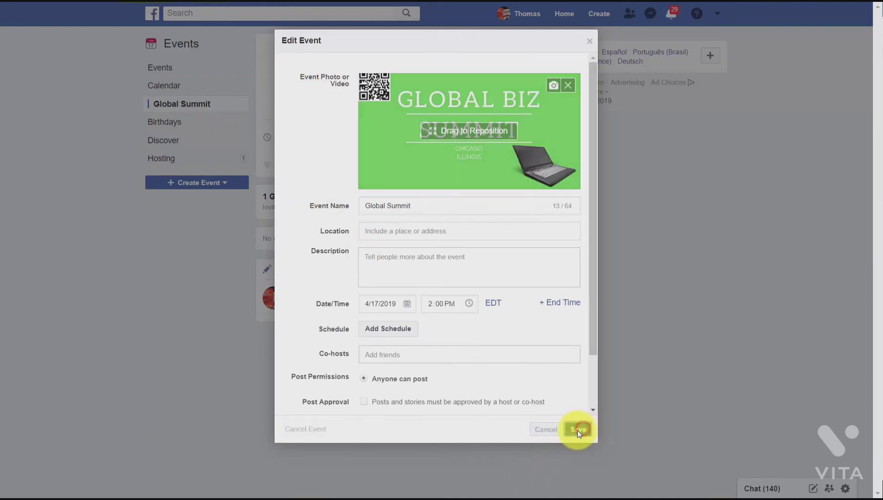